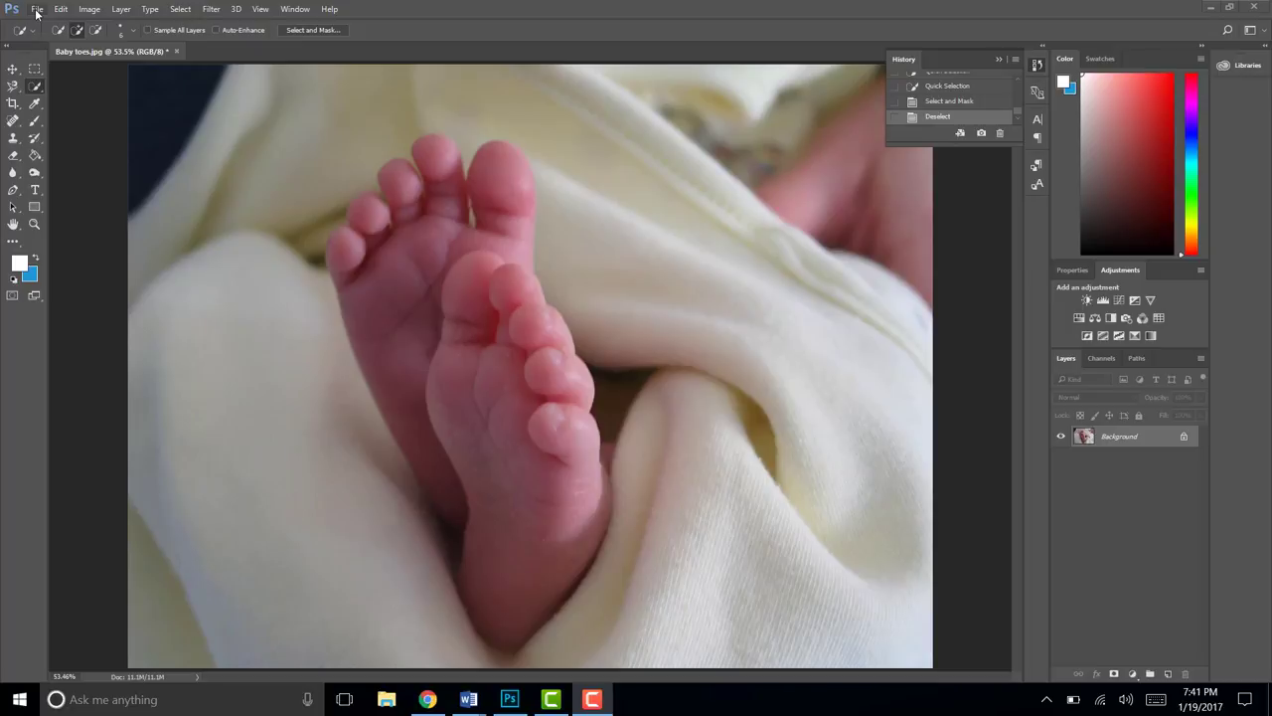
Open the image Copy of Bugs Bunny Broken from the Downloads folder
{"action": "left_click", "coordinate": [40, 12]}
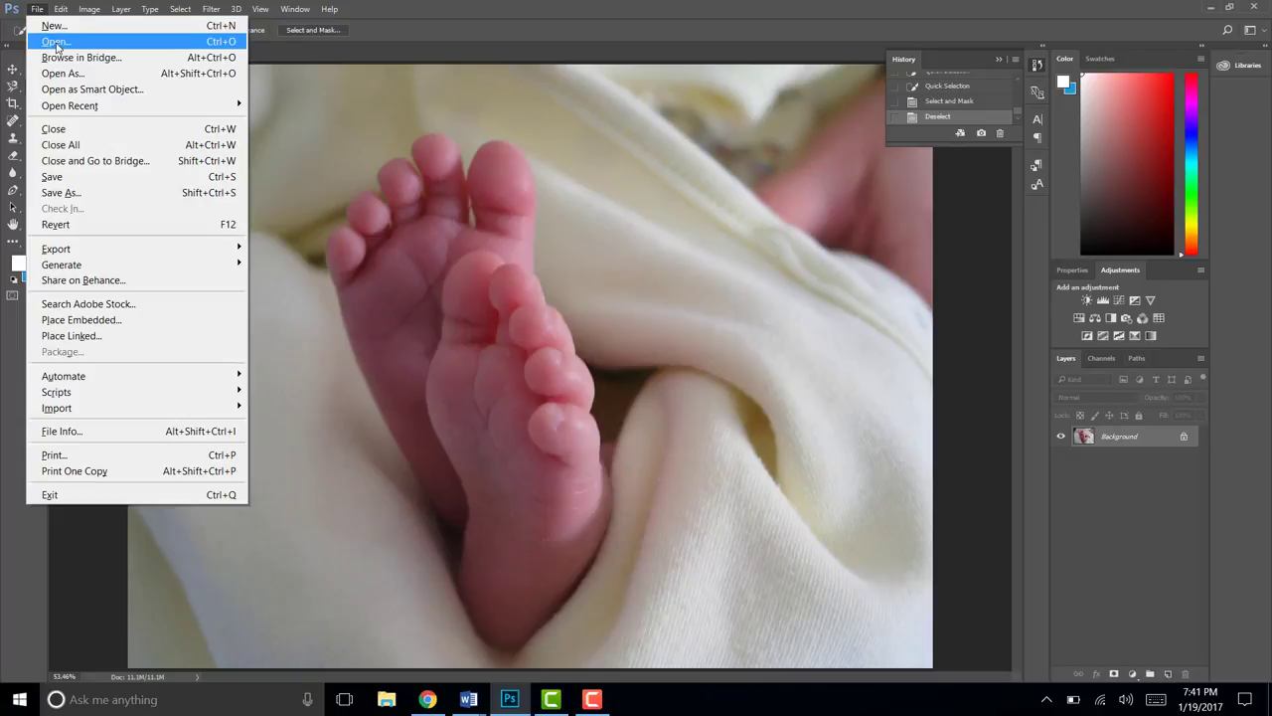
{"action": "left_click", "coordinate": [56, 43]}
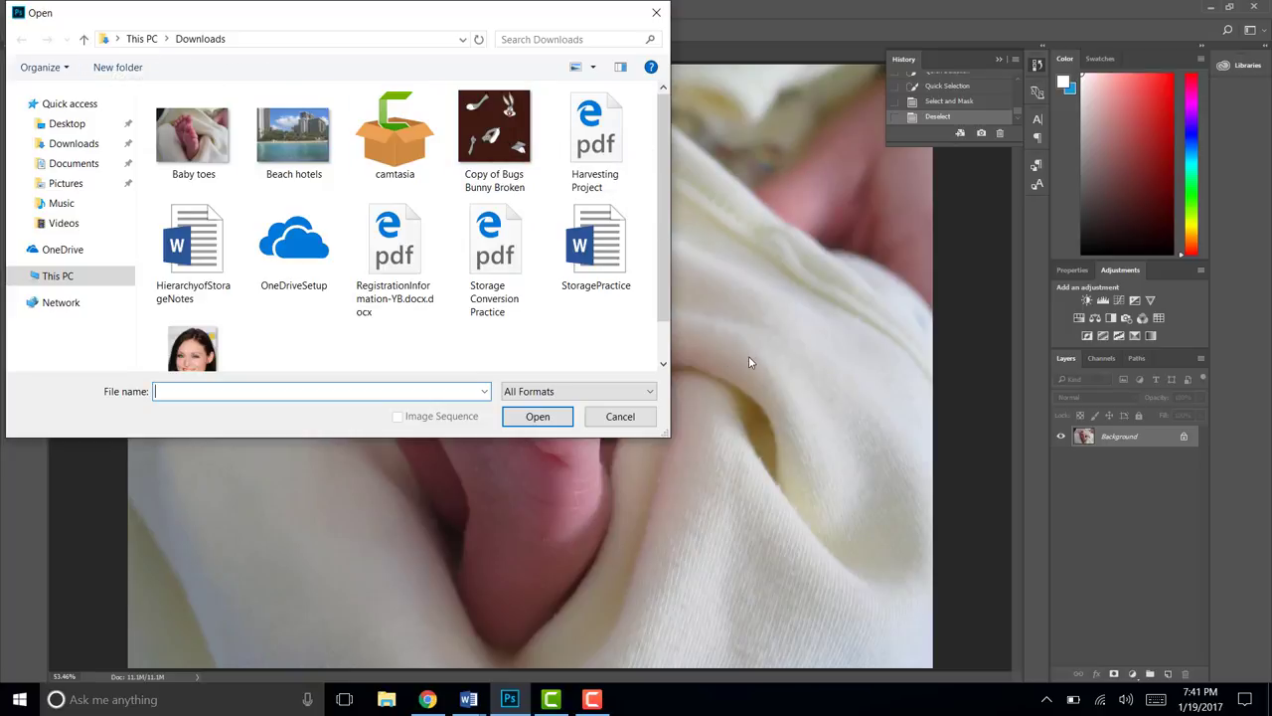
{"action": "double_click", "coordinate": [496, 150]}
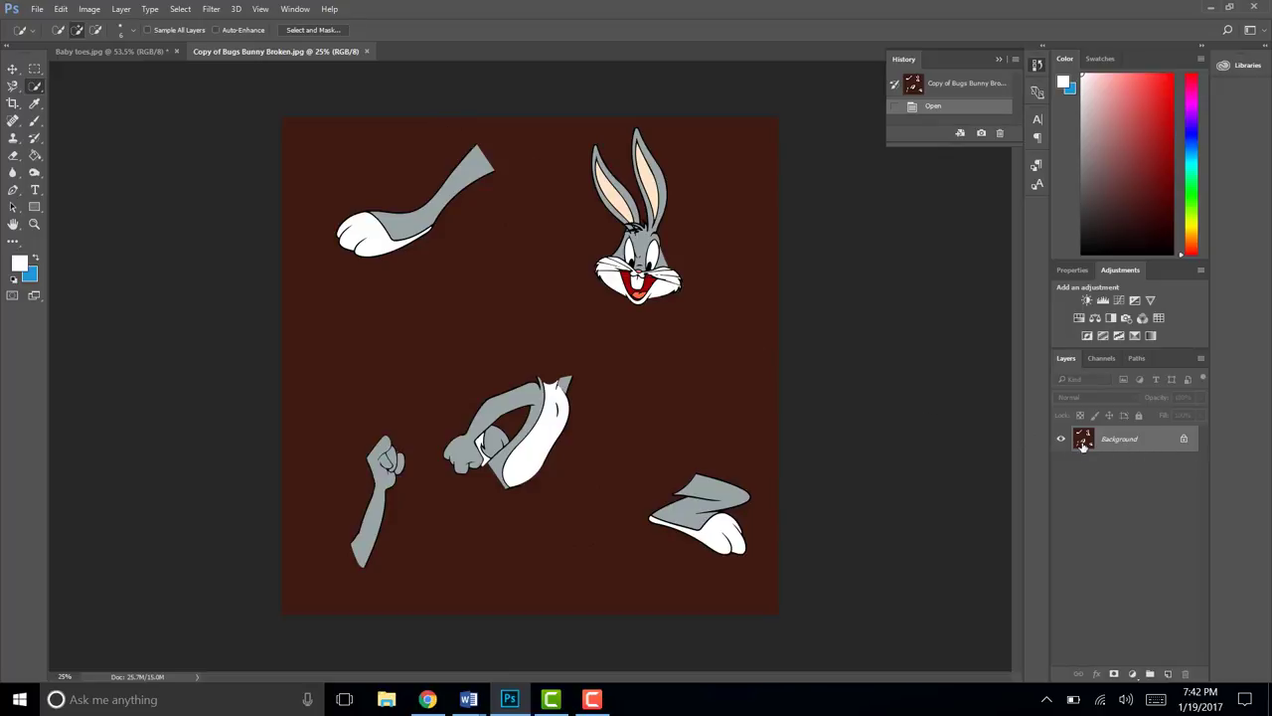
Unlock the Background layer into an editable layer and switch to the Magic Wand tool
{"action": "left_click", "coordinate": [1184, 442]}
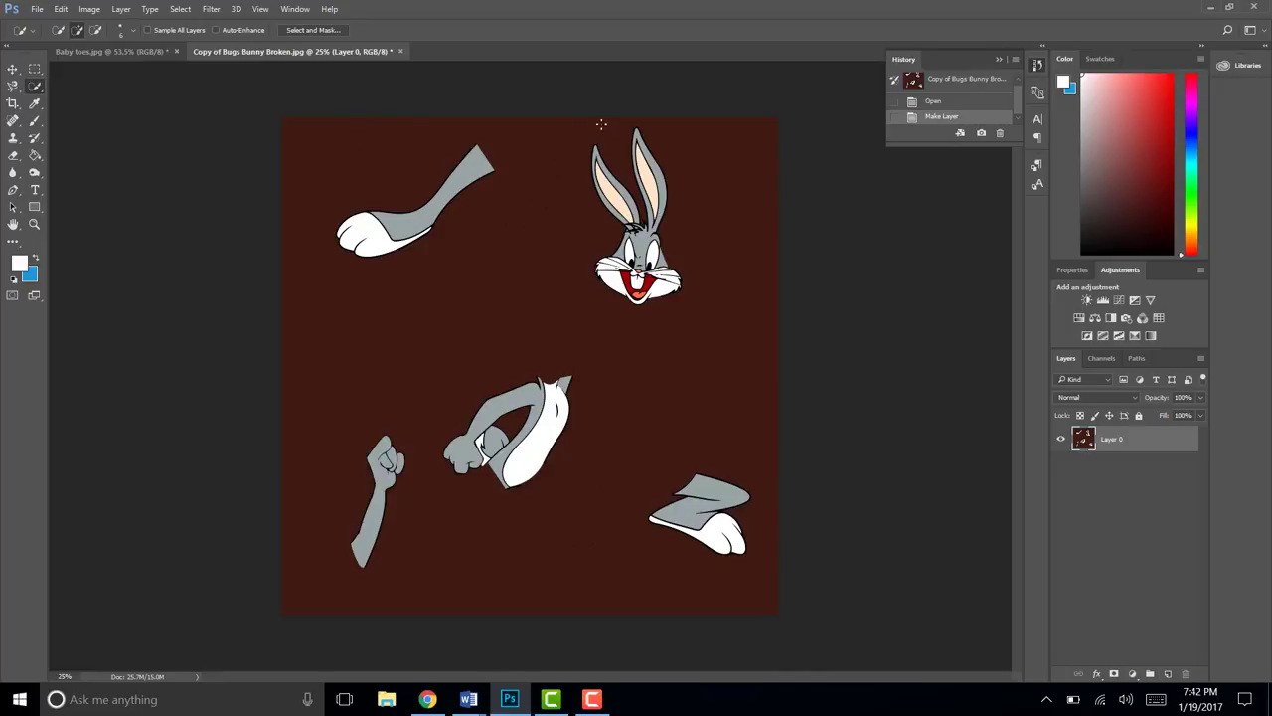
{"action": "left_click", "coordinate": [37, 91]}
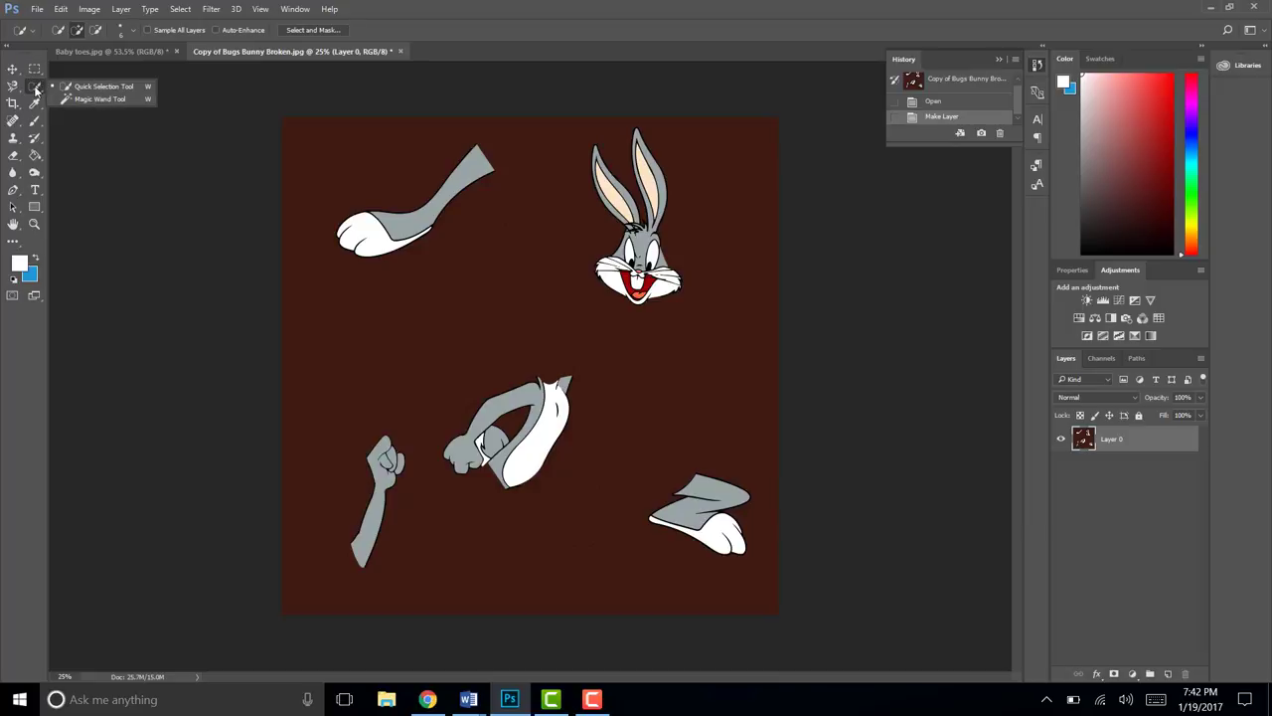
{"action": "left_click", "coordinate": [113, 100]}
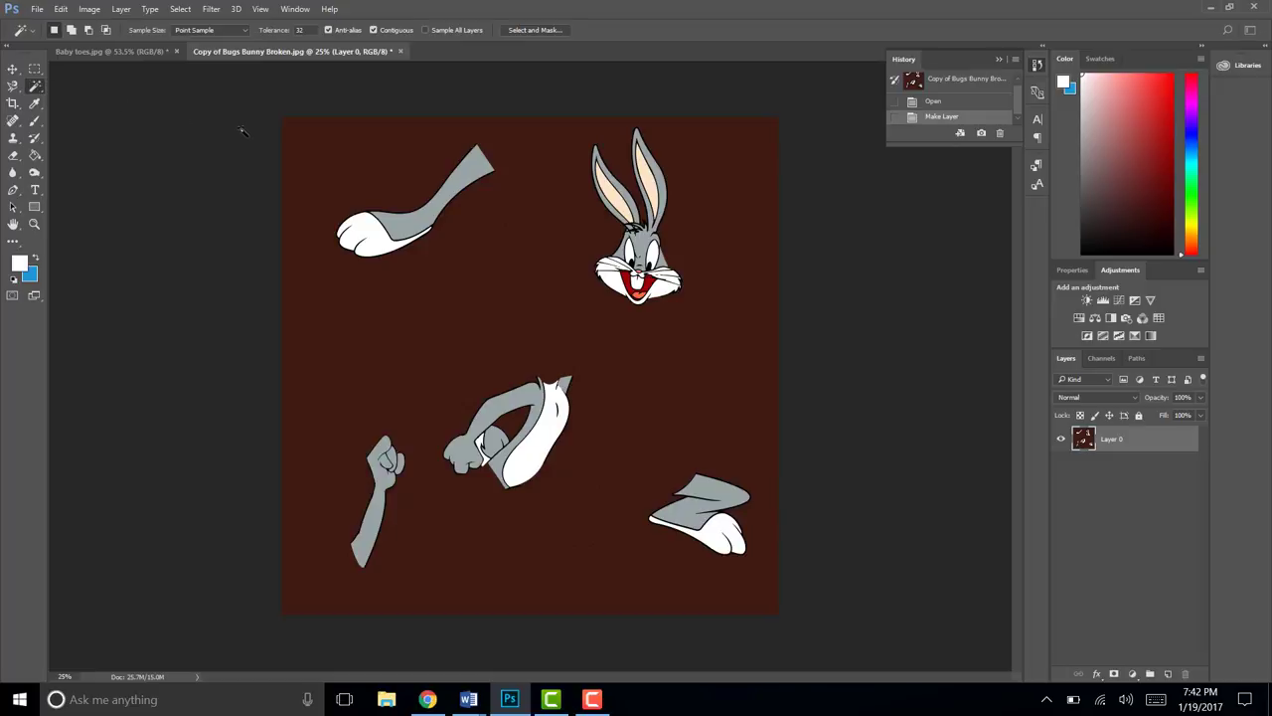
Try deleting the maroon background with a contiguous Magic Wand selection, undo the deletion and deselect
{"action": "left_click", "coordinate": [386, 162]}
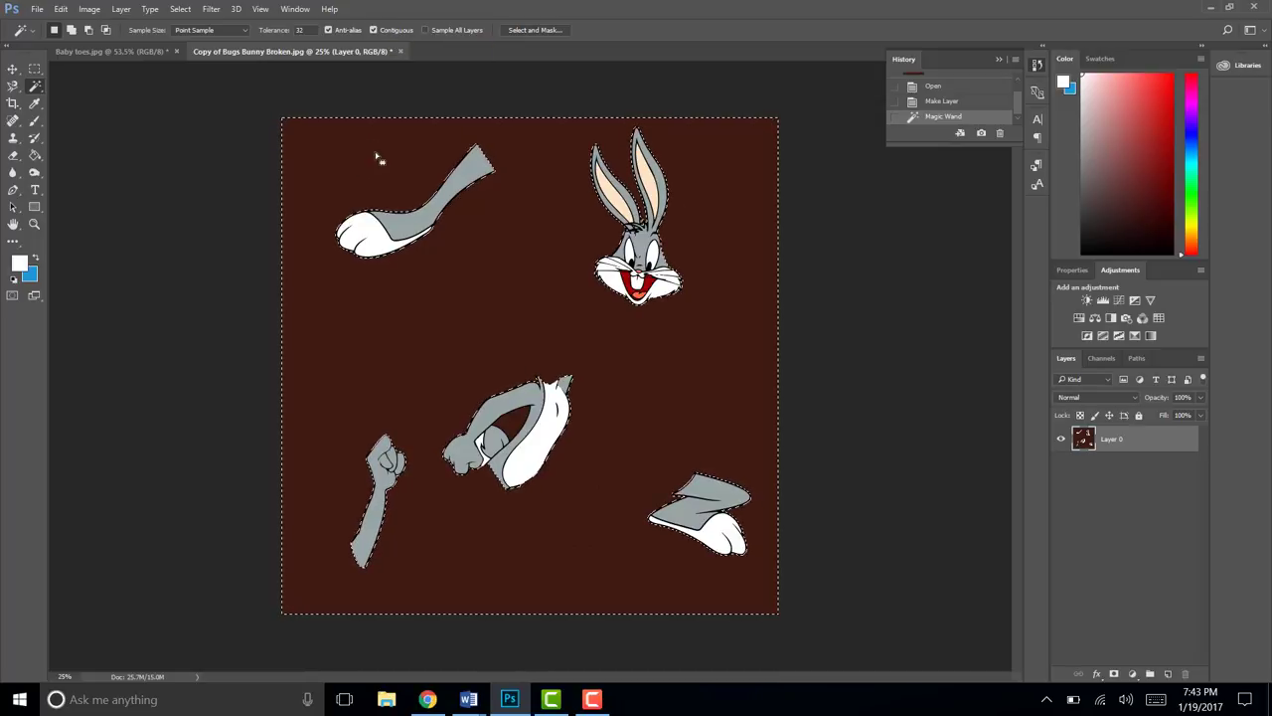
{"action": "key", "text": "Delete"}
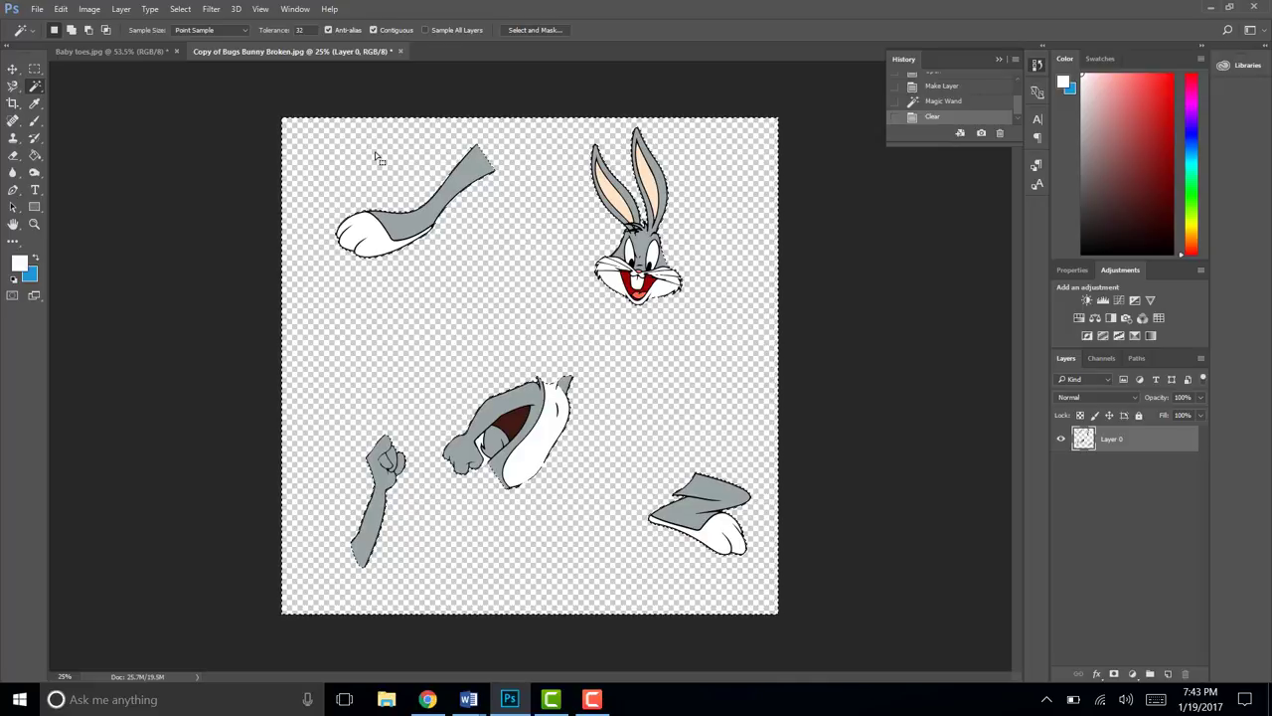
{"action": "key", "text": "ctrl+z"}
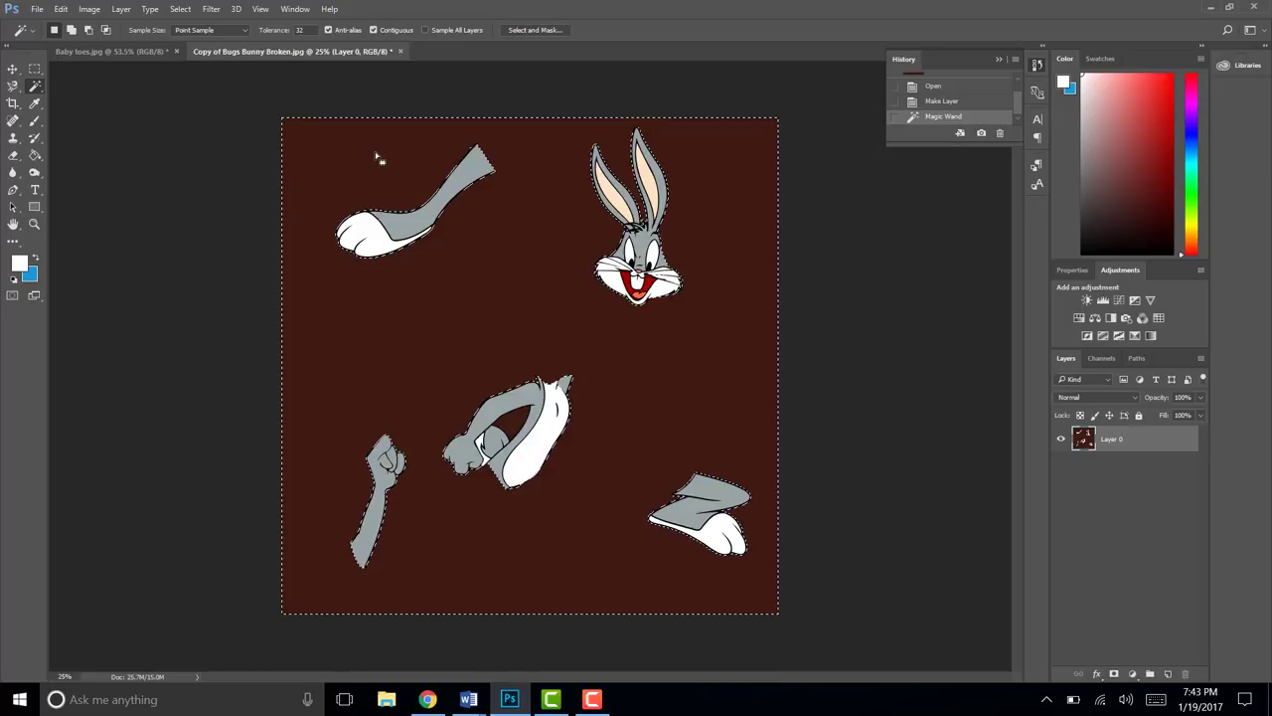
{"action": "key", "text": "ctrl+d"}
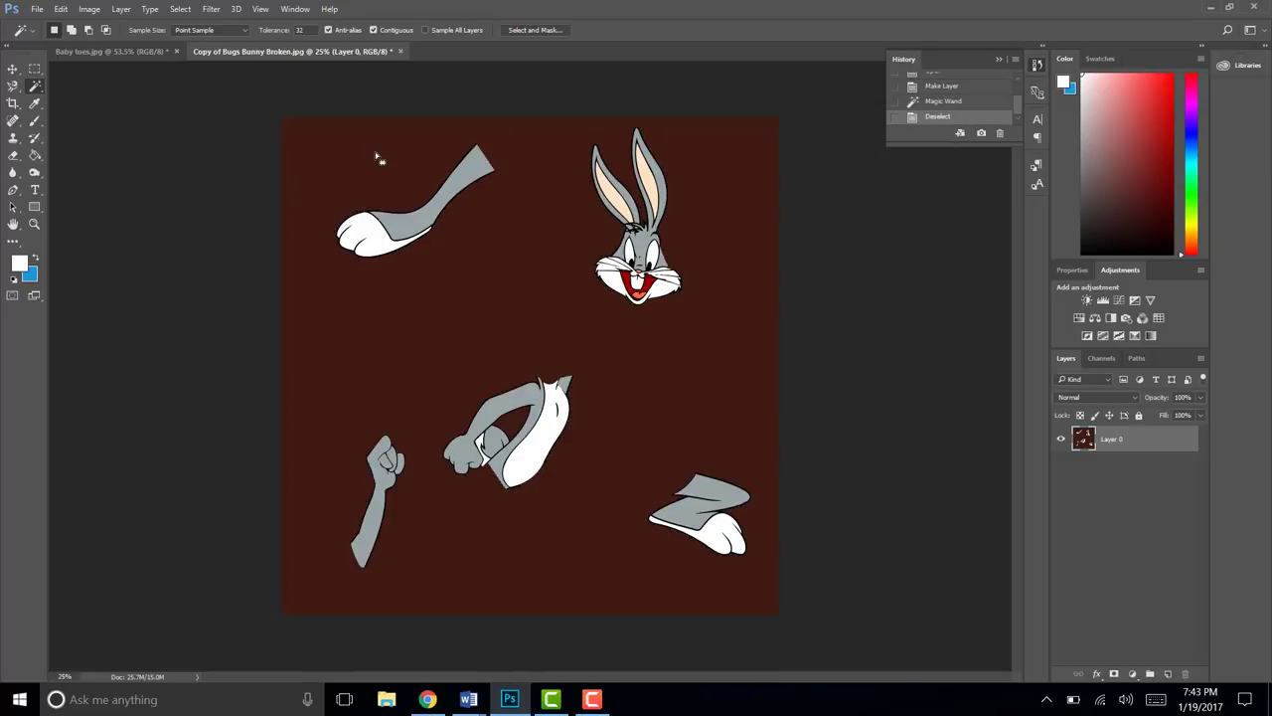
Disable Contiguous and try deleting all maroon areas, including the gap inside the bent arm, undoing the deletion and clearing the selection
{"action": "left_click", "coordinate": [375, 30]}
{"action": "left_click", "coordinate": [436, 362]}
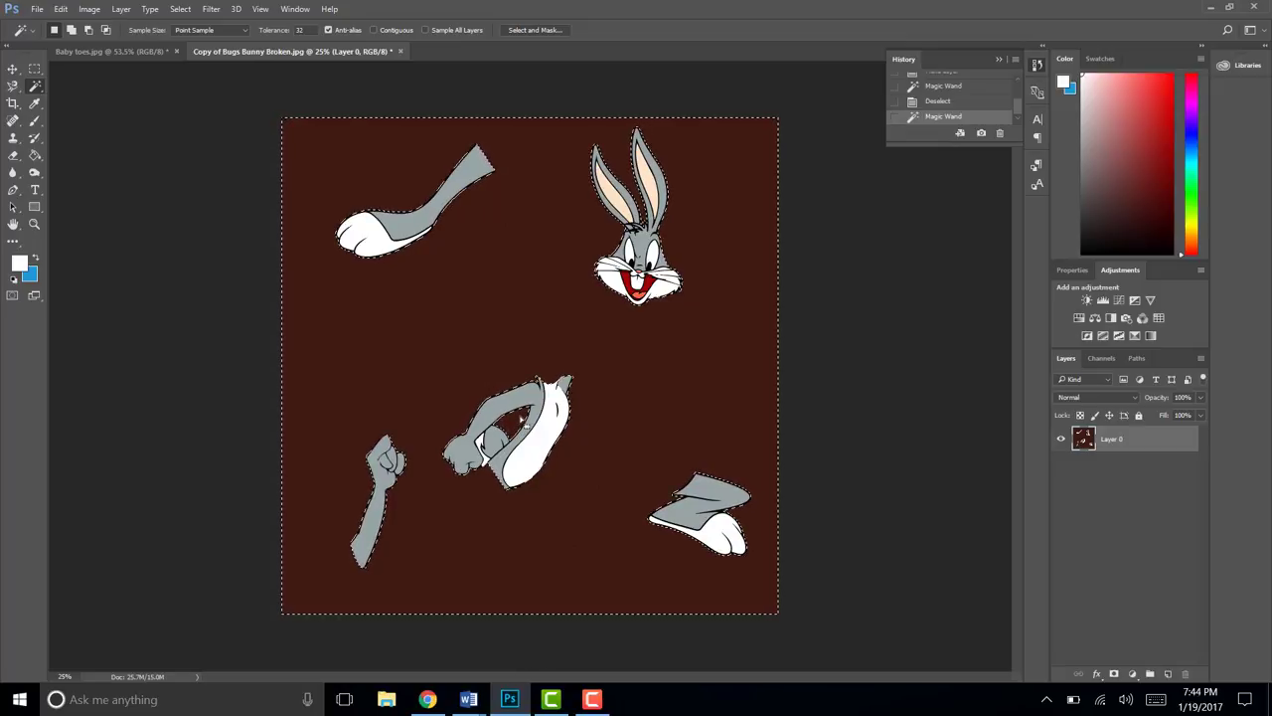
{"action": "key", "text": "Delete"}
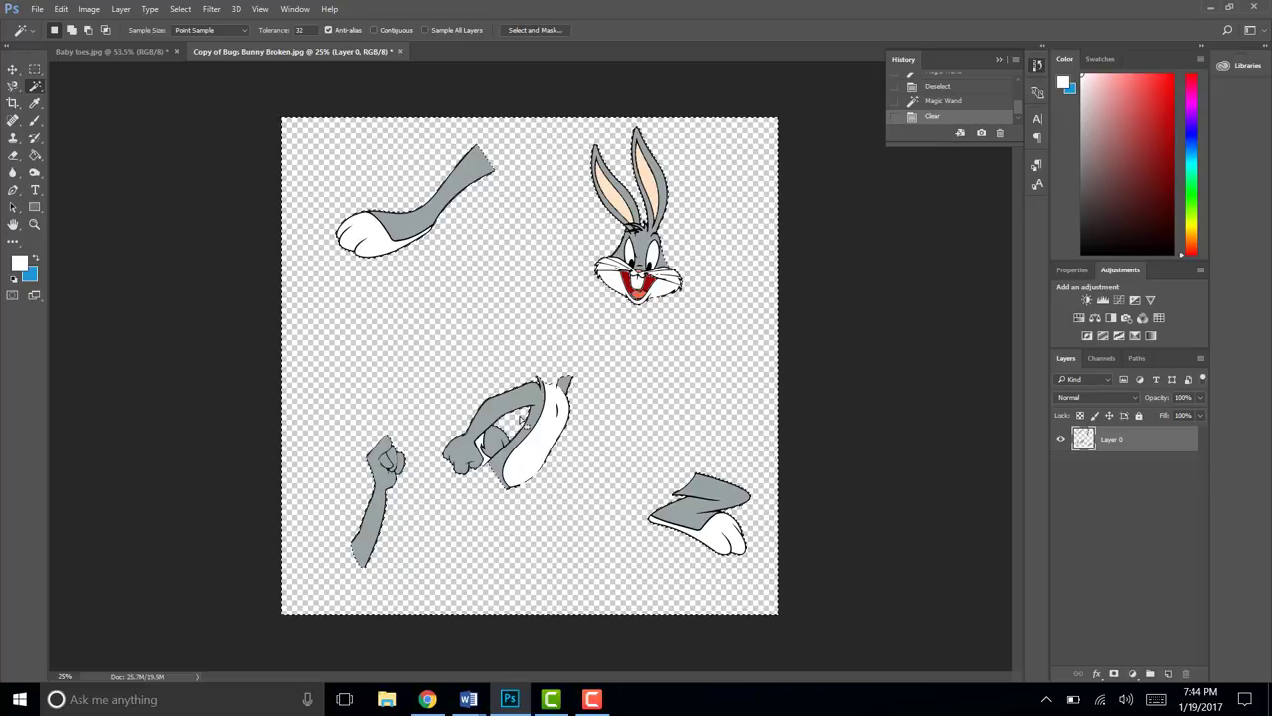
{"action": "key", "text": "ctrl+d"}
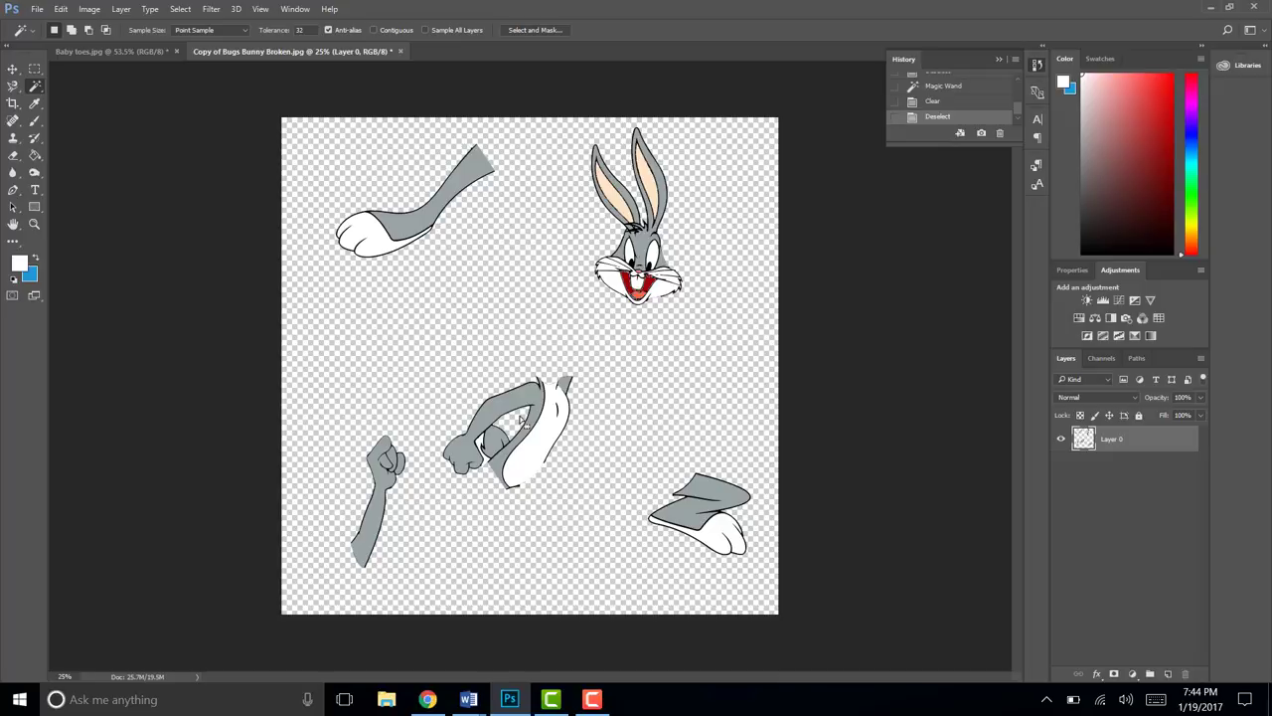
{"action": "key", "text": "ctrl+z"}
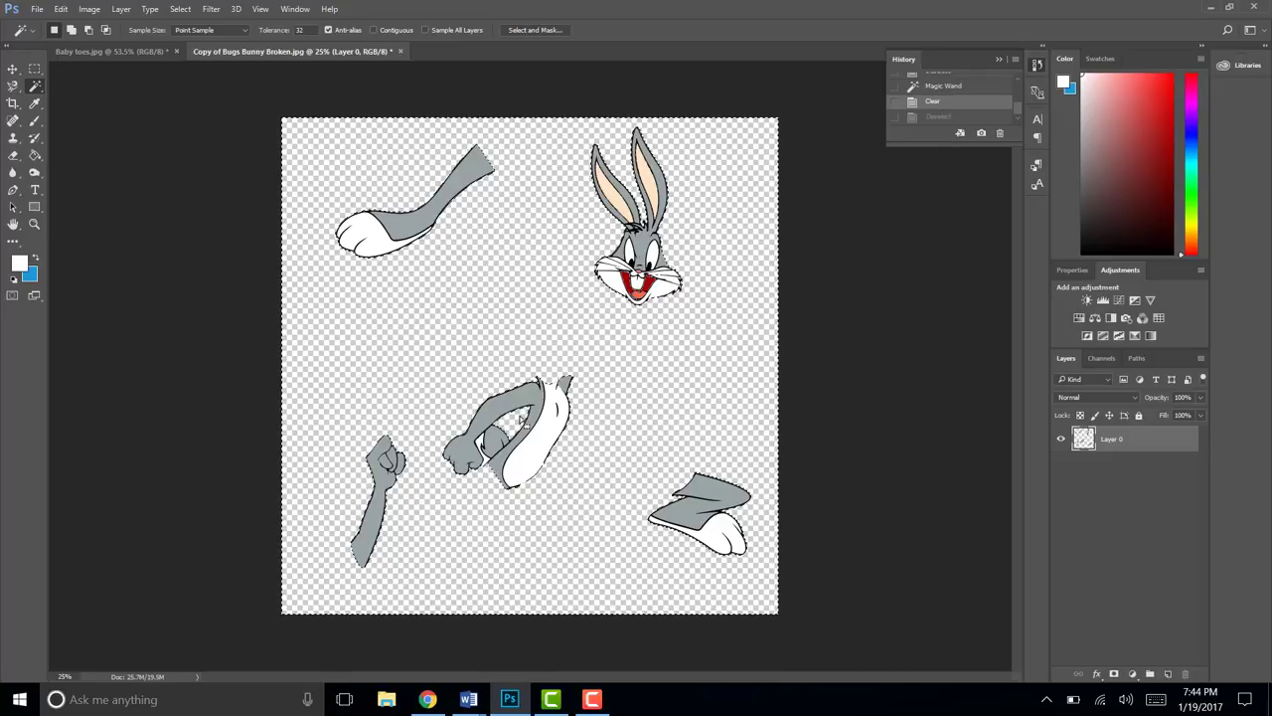
{"action": "key", "text": "ctrl+alt+z"}
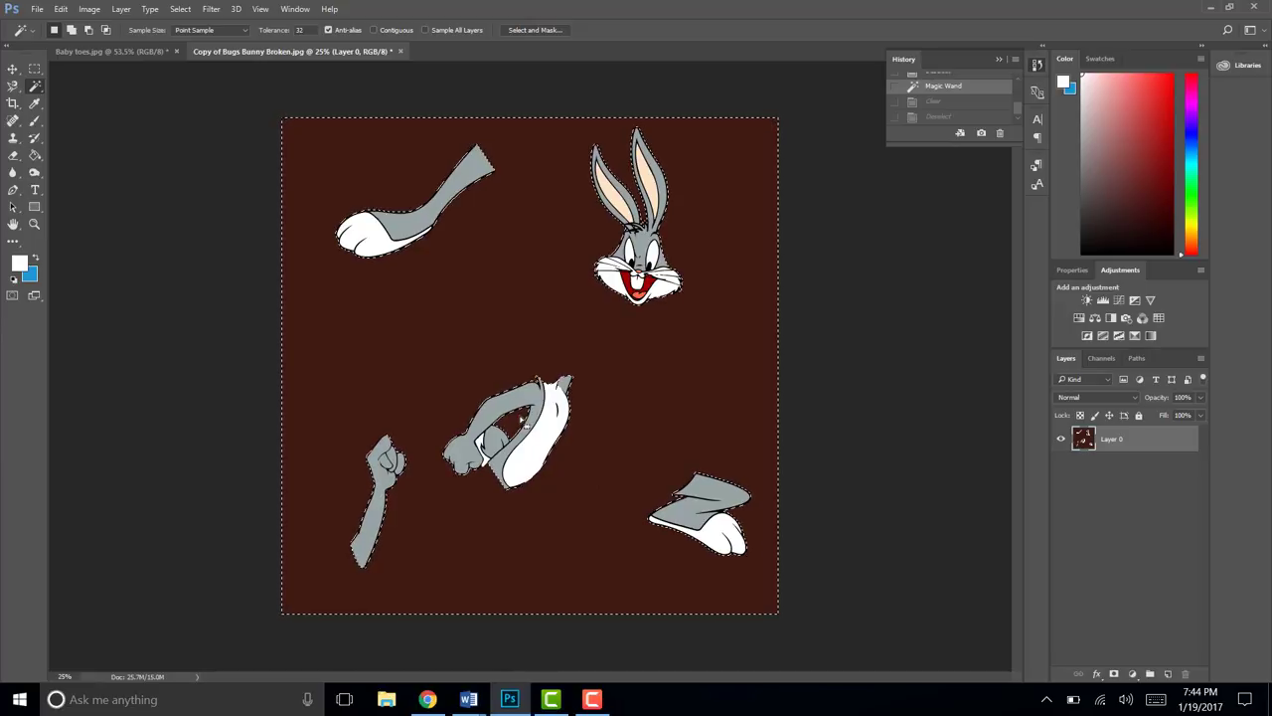
{"action": "key", "text": "ctrl+d"}
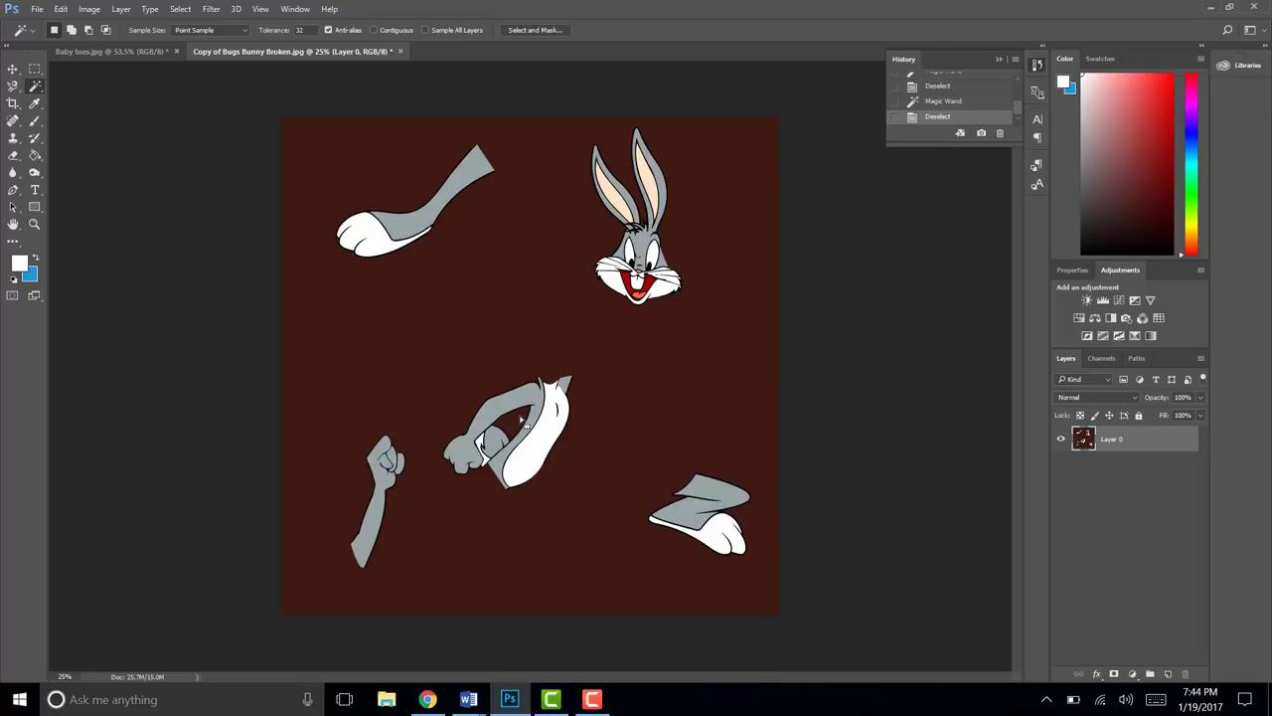
Try selecting the gray part of the extended leg with non-contiguous Magic Wand at 100% zoom, and clear the selection
{"action": "scroll", "coordinate": [521, 419], "scroll_direction": "up", "scroll_amount": 1}
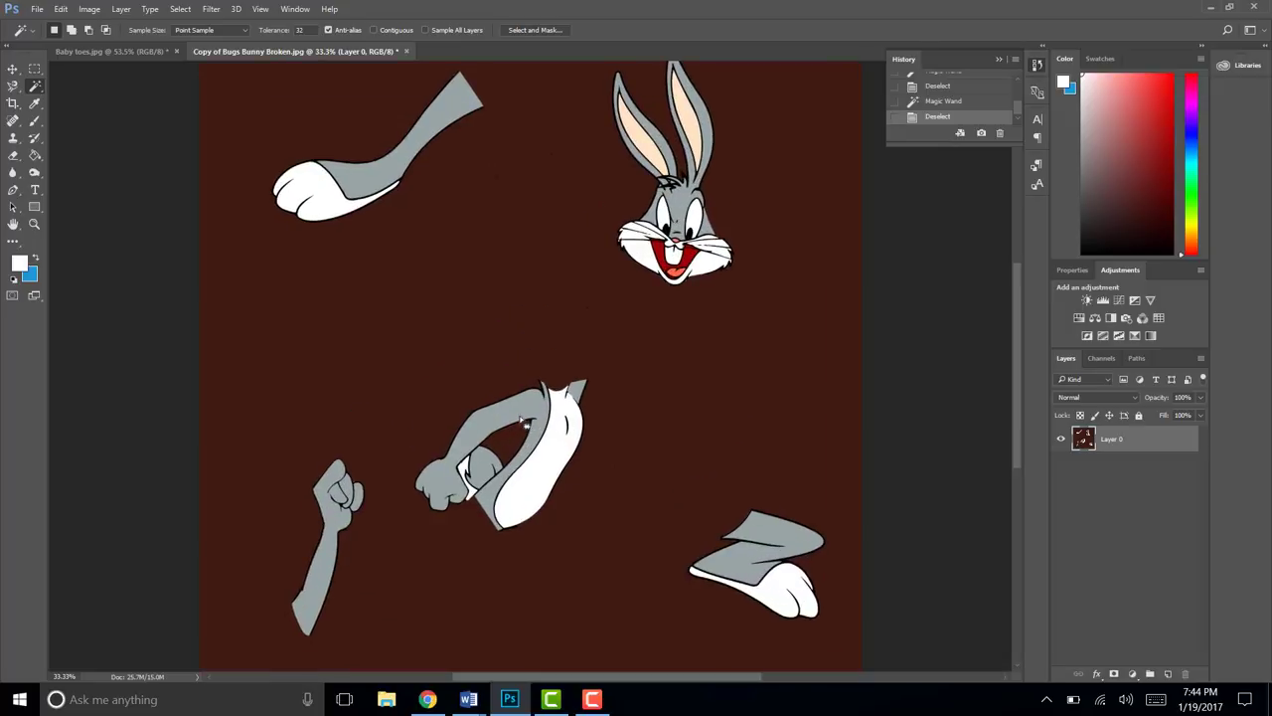
{"action": "scroll", "coordinate": [524, 422], "scroll_direction": "up", "scroll_amount": 3}
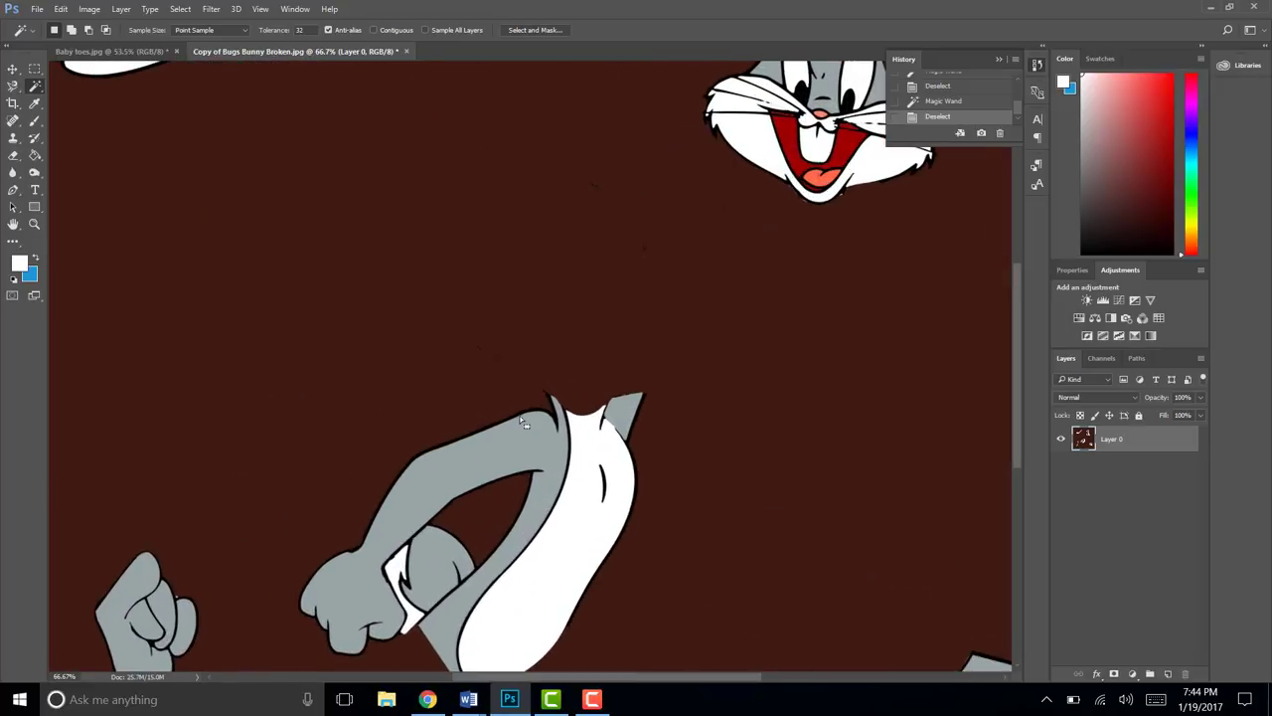
{"action": "scroll", "coordinate": [270, 329], "scroll_direction": "up", "scroll_amount": 5}
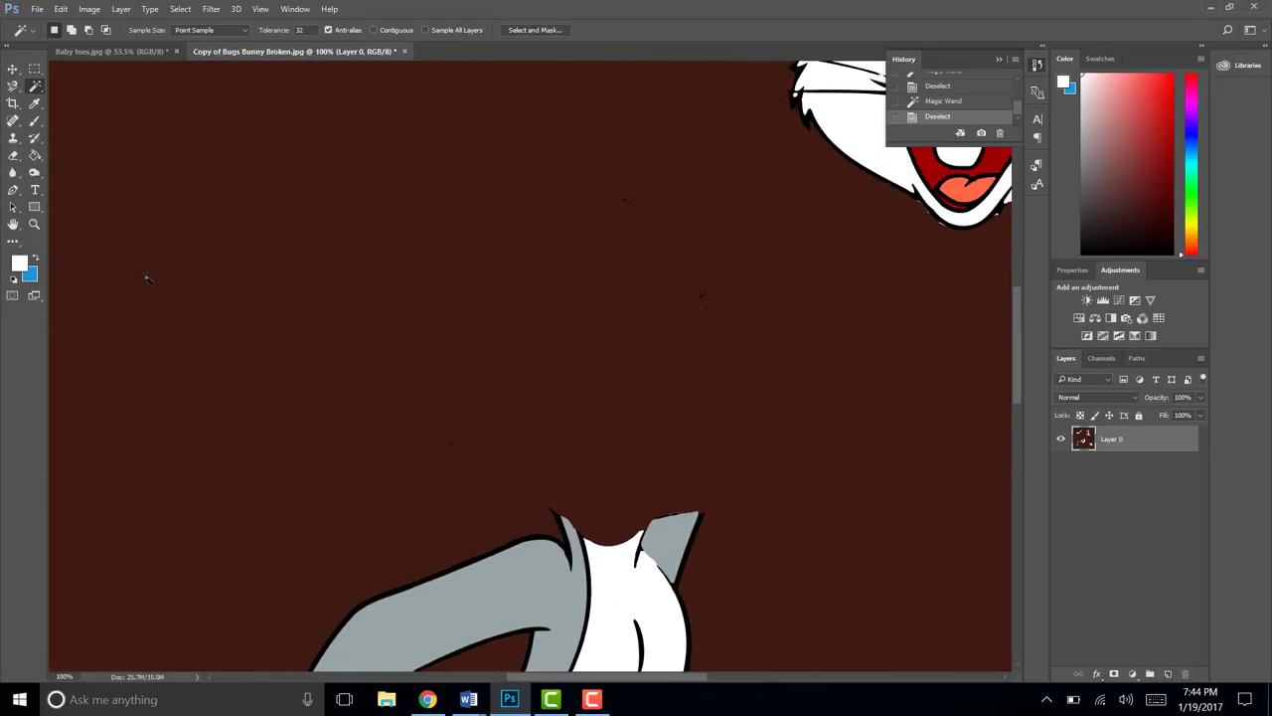
{"action": "scroll", "coordinate": [172, 180], "scroll_direction": "up", "scroll_amount": 5}
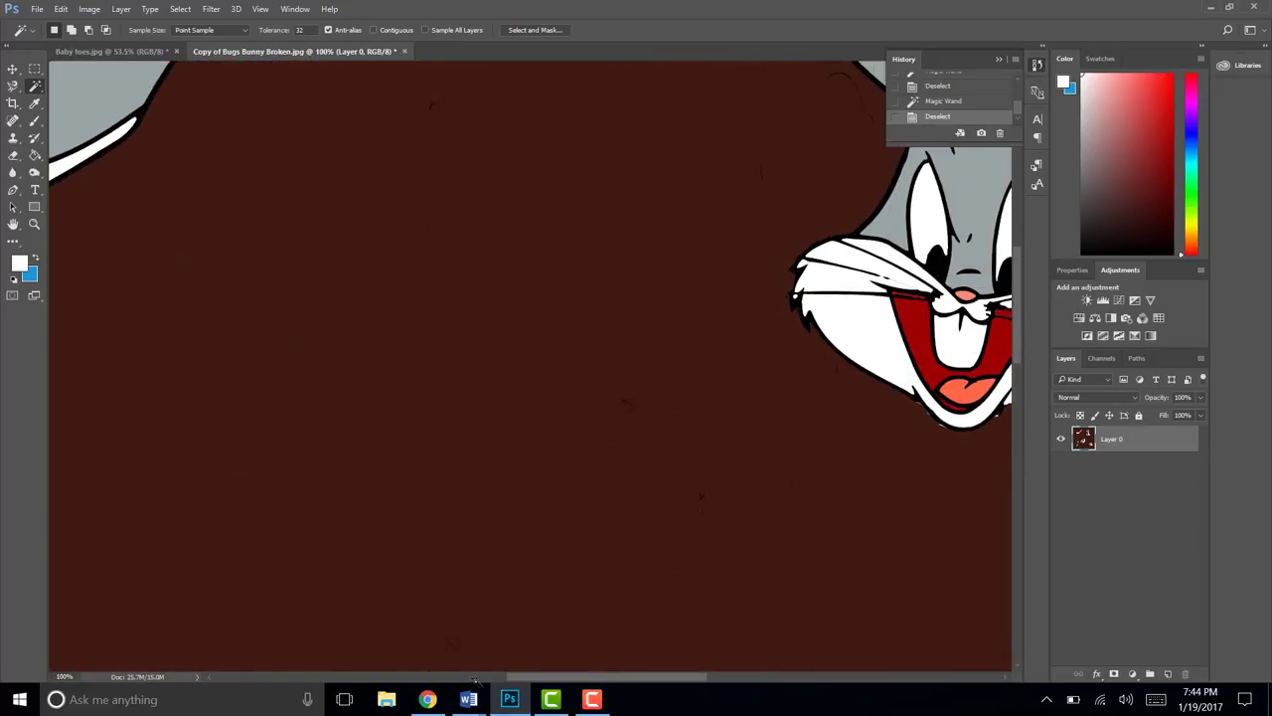
{"action": "scroll", "coordinate": [536, 682], "scroll_direction": "up", "scroll_amount": 6}
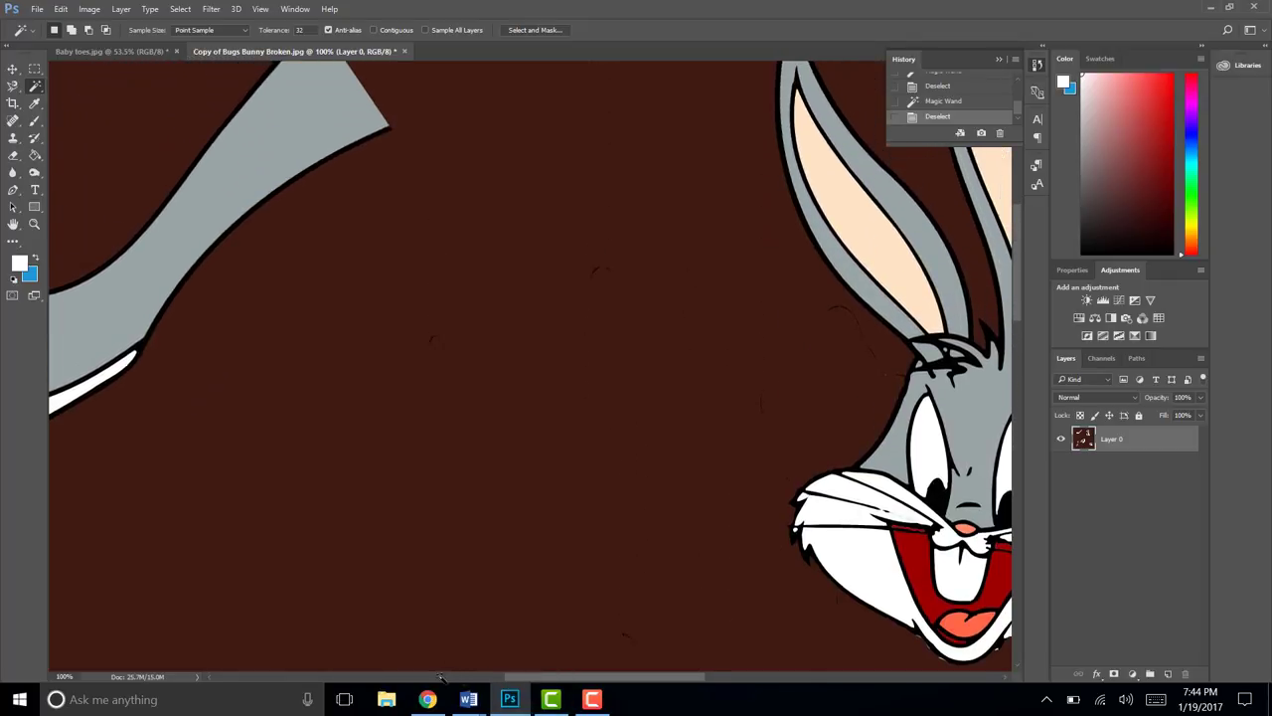
{"action": "scroll", "coordinate": [431, 676], "scroll_direction": "up", "scroll_amount": 2}
{"action": "left_click", "coordinate": [432, 677]}
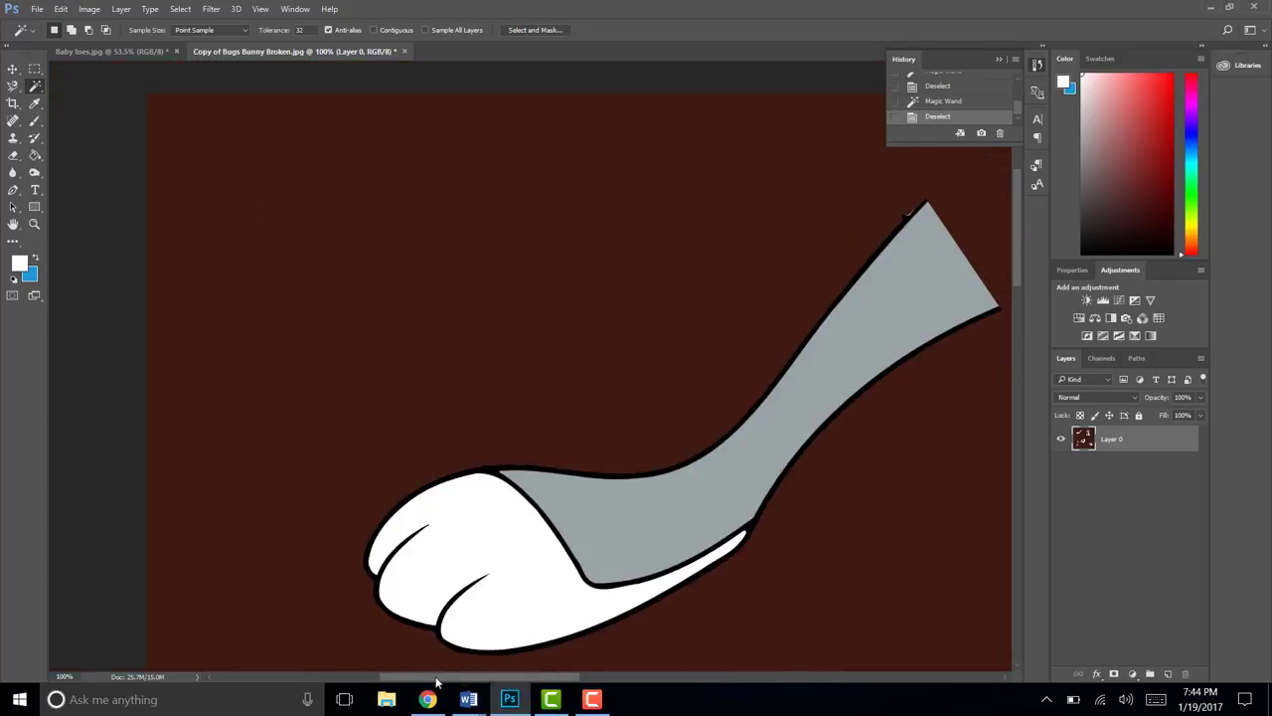
{"action": "left_click_drag", "start_coordinate": [494, 680], "coordinate": [515, 681]}
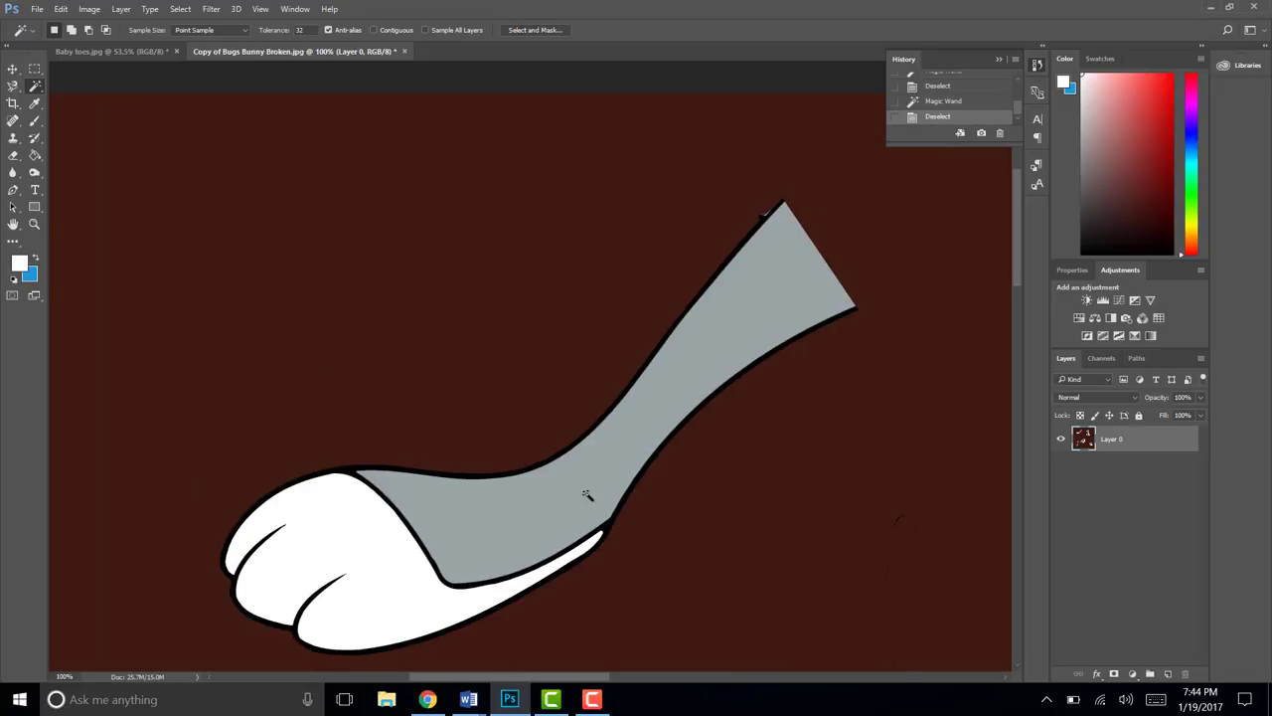
{"action": "scroll", "coordinate": [591, 492], "scroll_direction": "down", "scroll_amount": 1}
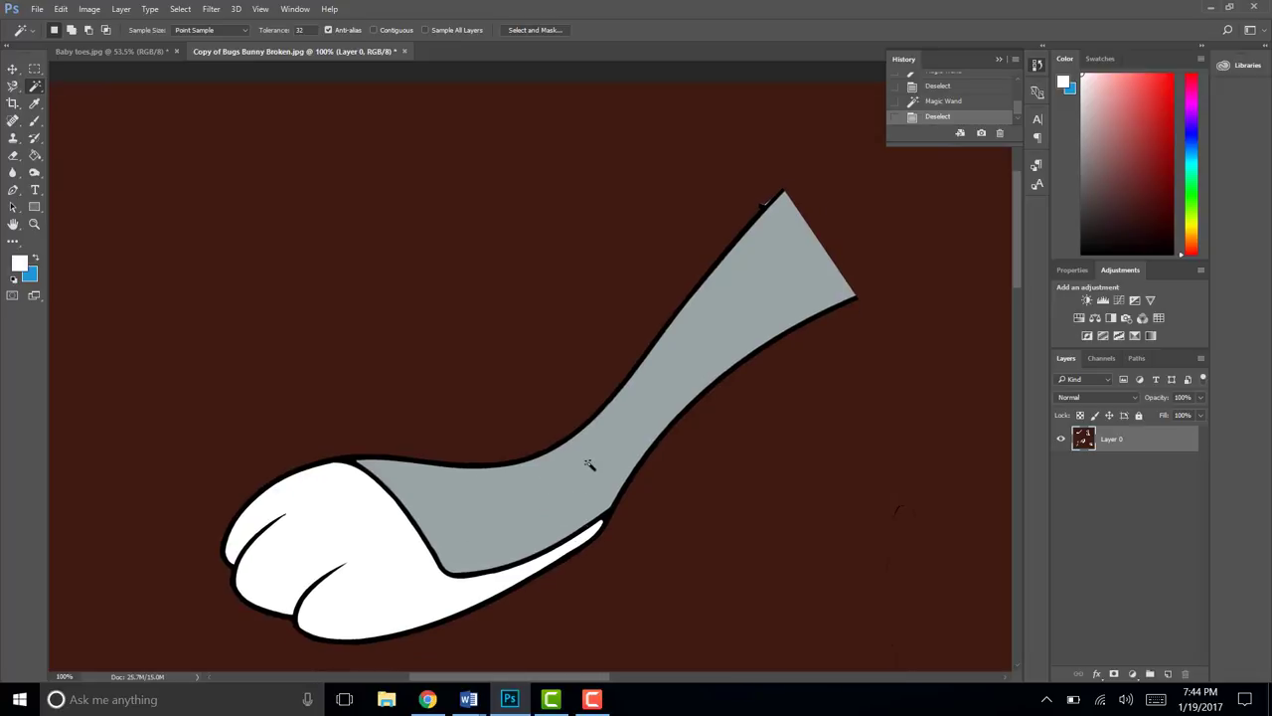
{"action": "scroll", "coordinate": [587, 477], "scroll_direction": "down", "scroll_amount": 1}
{"action": "scroll", "coordinate": [586, 477], "scroll_direction": "down", "scroll_amount": 1}
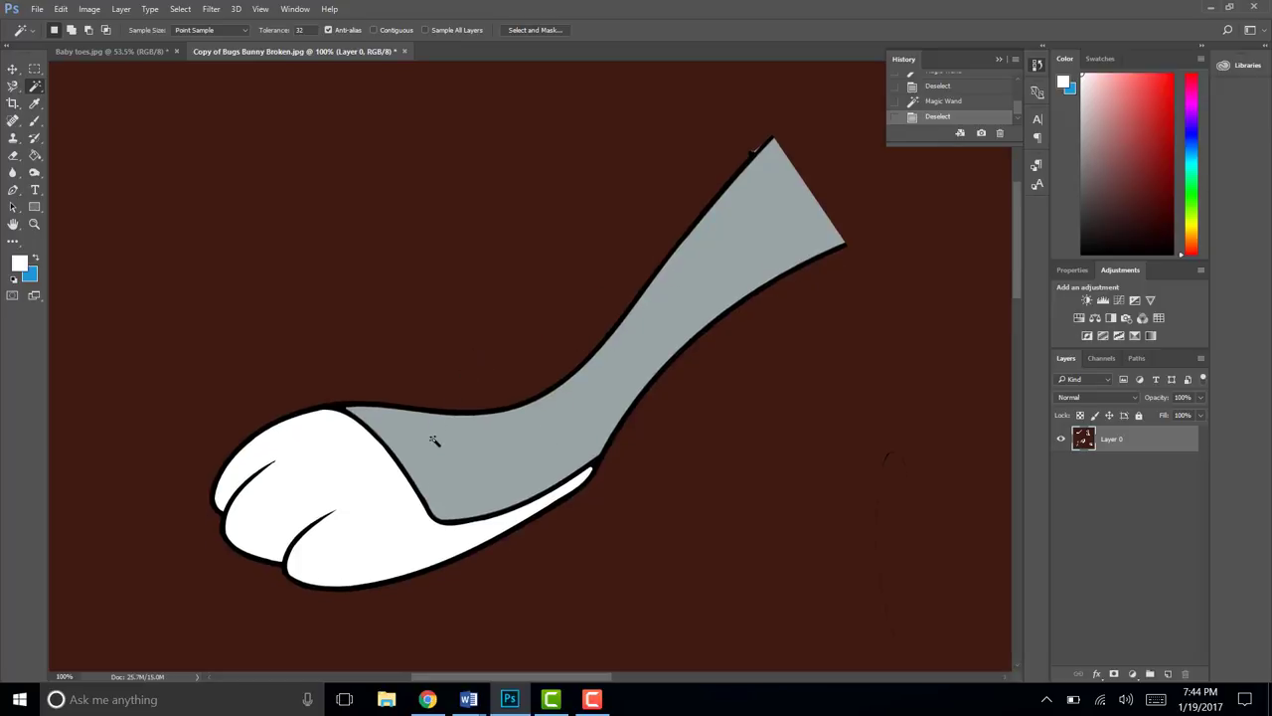
{"action": "left_click", "coordinate": [523, 458]}
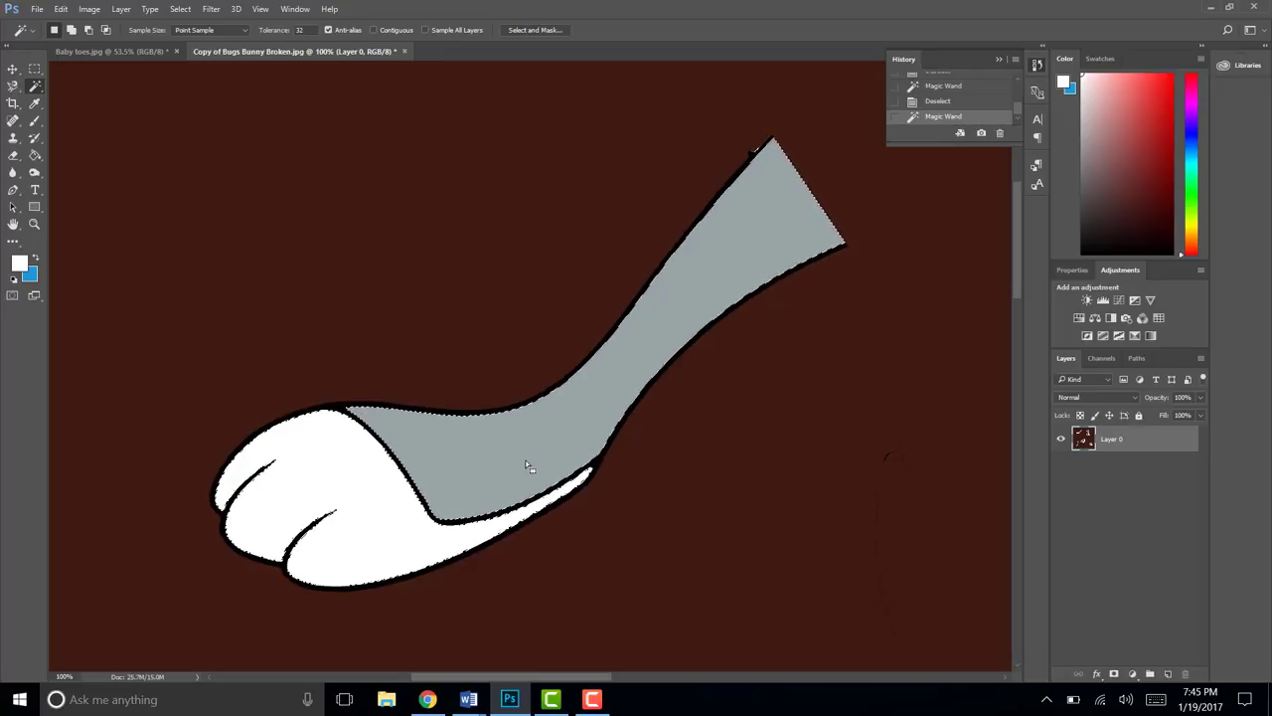
{"action": "key", "text": "ctrl+d"}
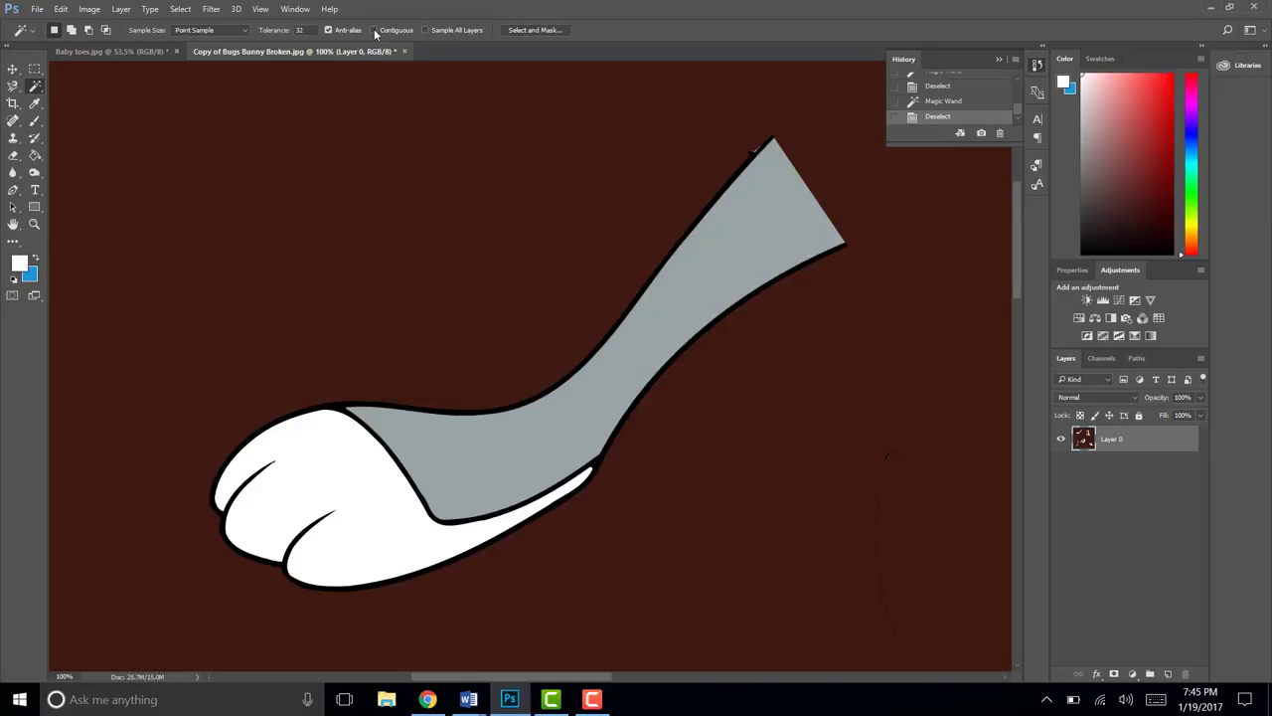
Enable Contiguous and select the whole extended leg, adding its white foot and black outline to the gray area
{"action": "left_click", "coordinate": [375, 31]}
{"action": "left_click", "coordinate": [484, 442]}
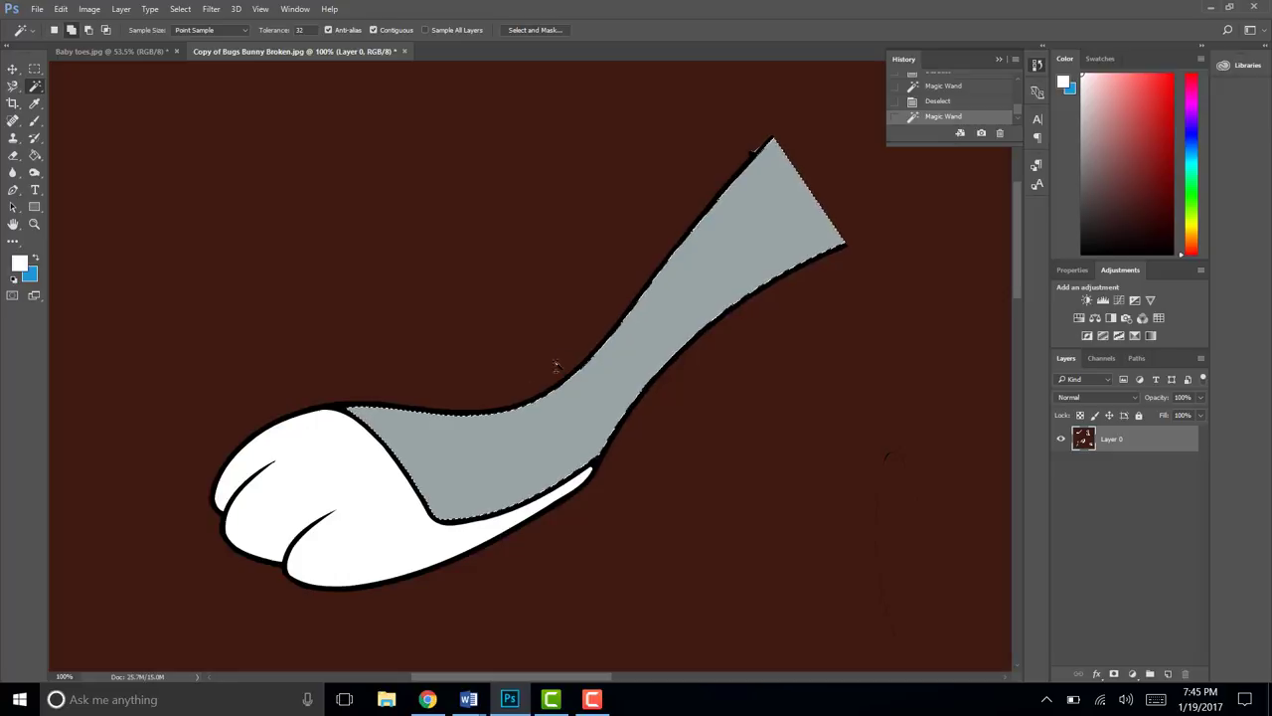
{"action": "left_click", "coordinate": [338, 464], "text": "shift"}
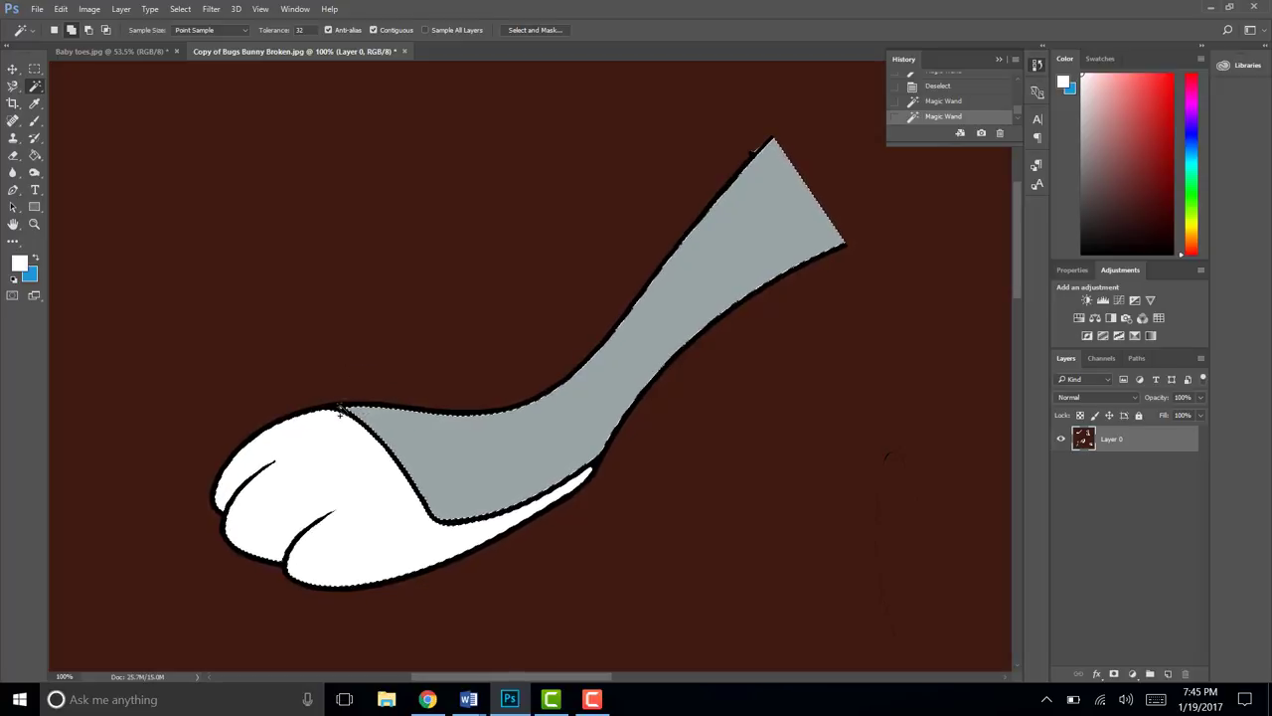
{"action": "left_click", "coordinate": [343, 419], "text": "shift"}
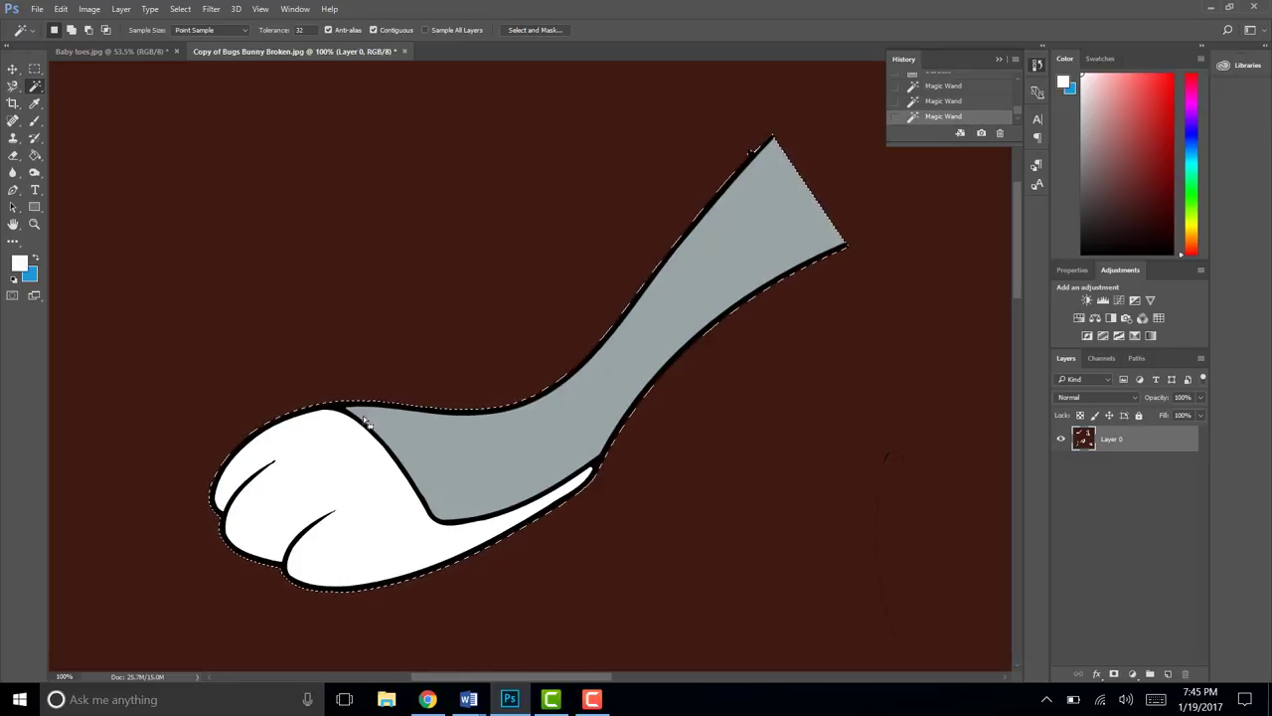
Try moving the selected leg down to the lower end of the torso, undo the move and return to the Magic Wand
{"action": "key", "text": "ctrl+0"}
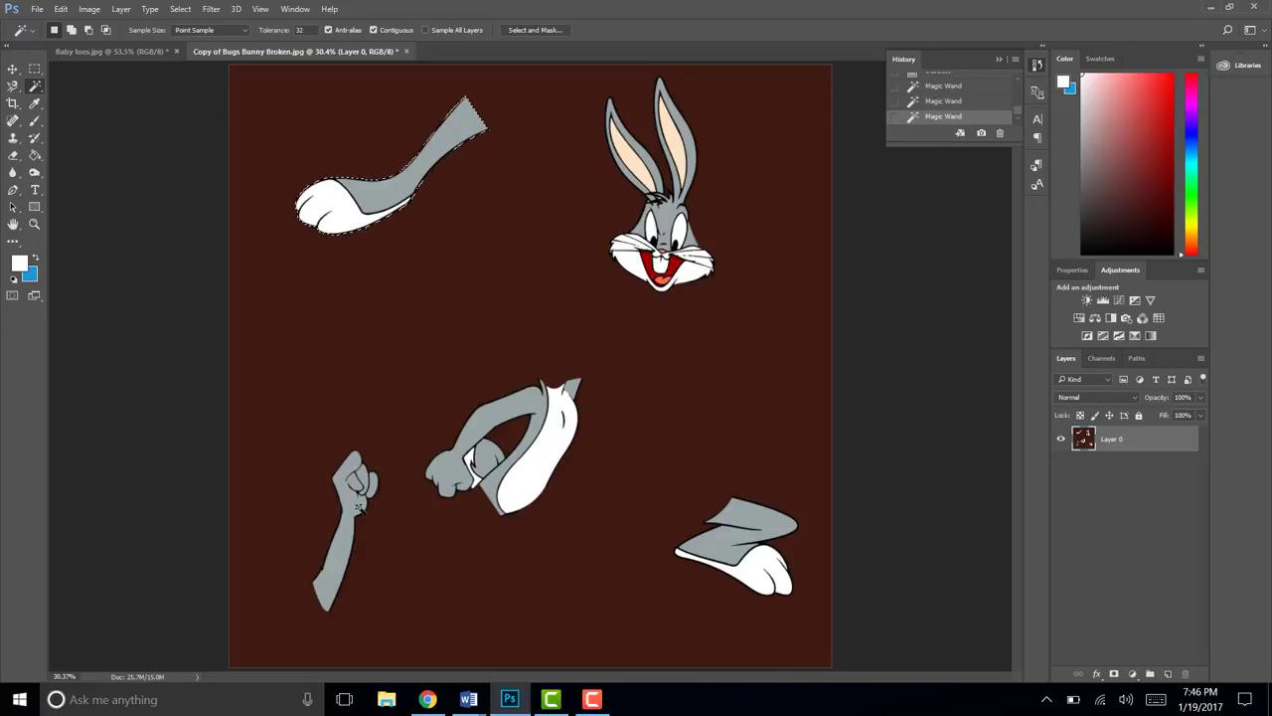
{"action": "left_click", "coordinate": [13, 70]}
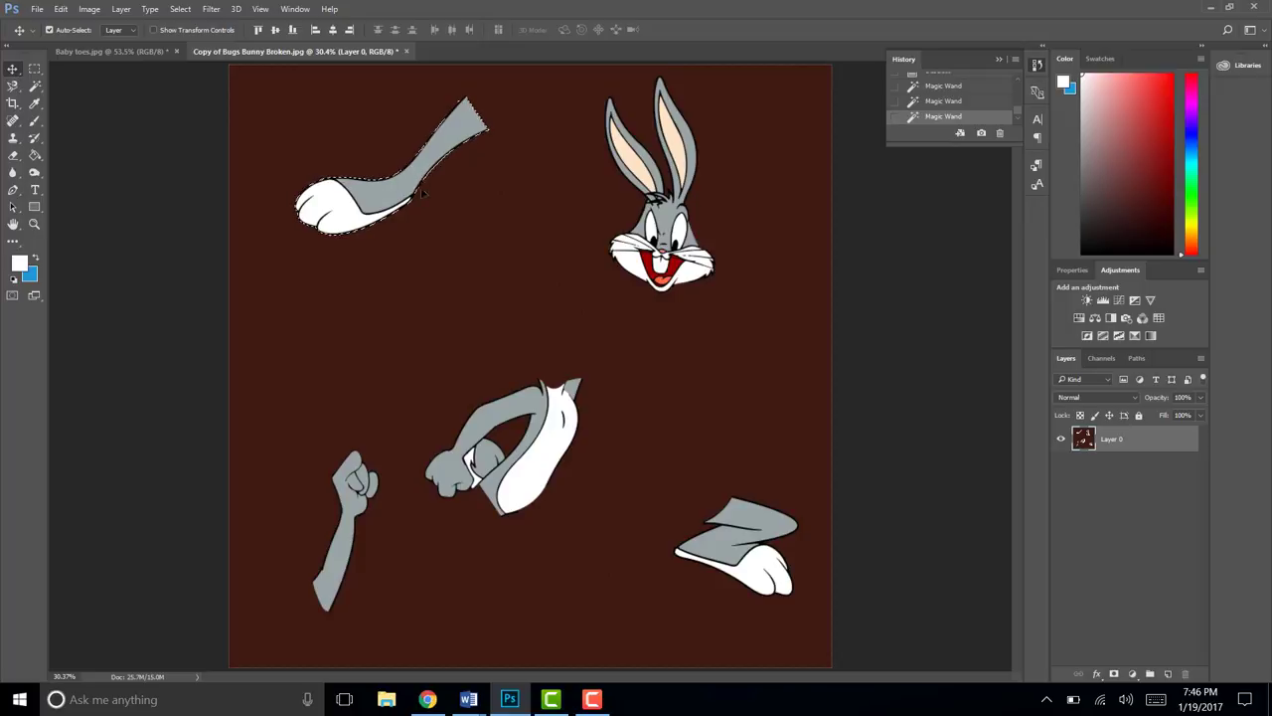
{"action": "left_click_drag", "start_coordinate": [423, 193], "coordinate": [434, 555]}
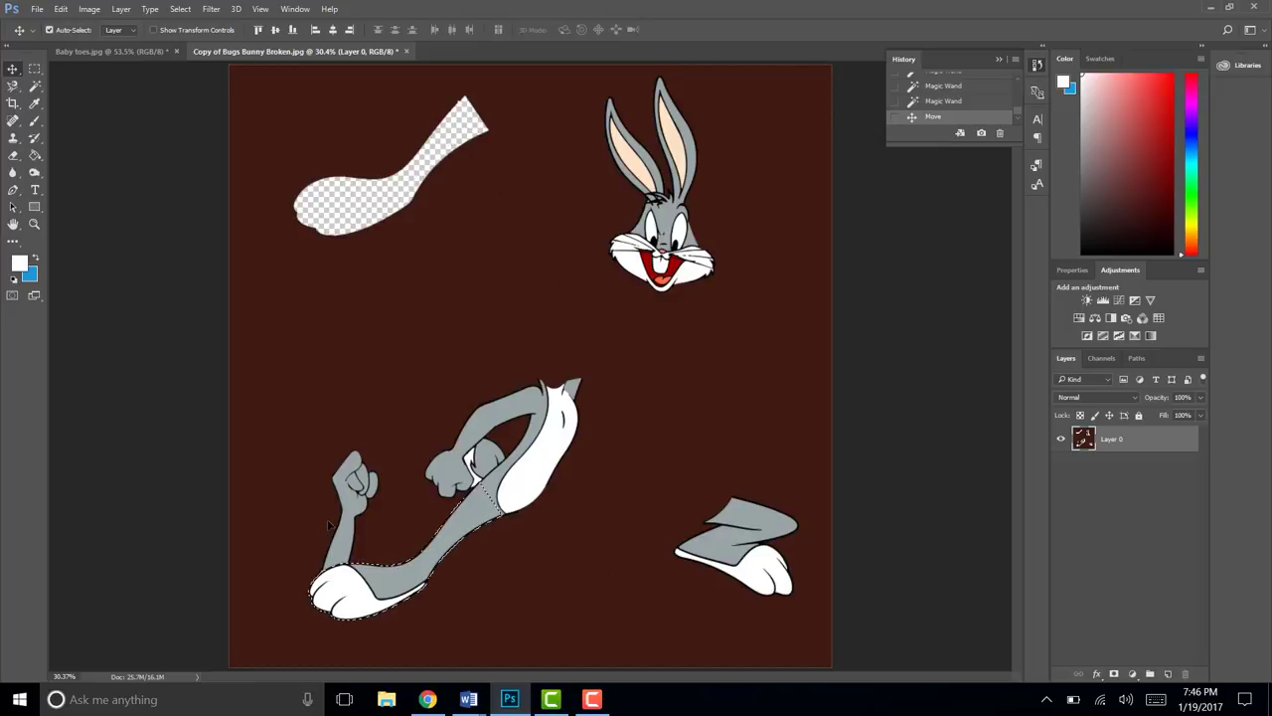
{"action": "key", "text": "ctrl+z"}
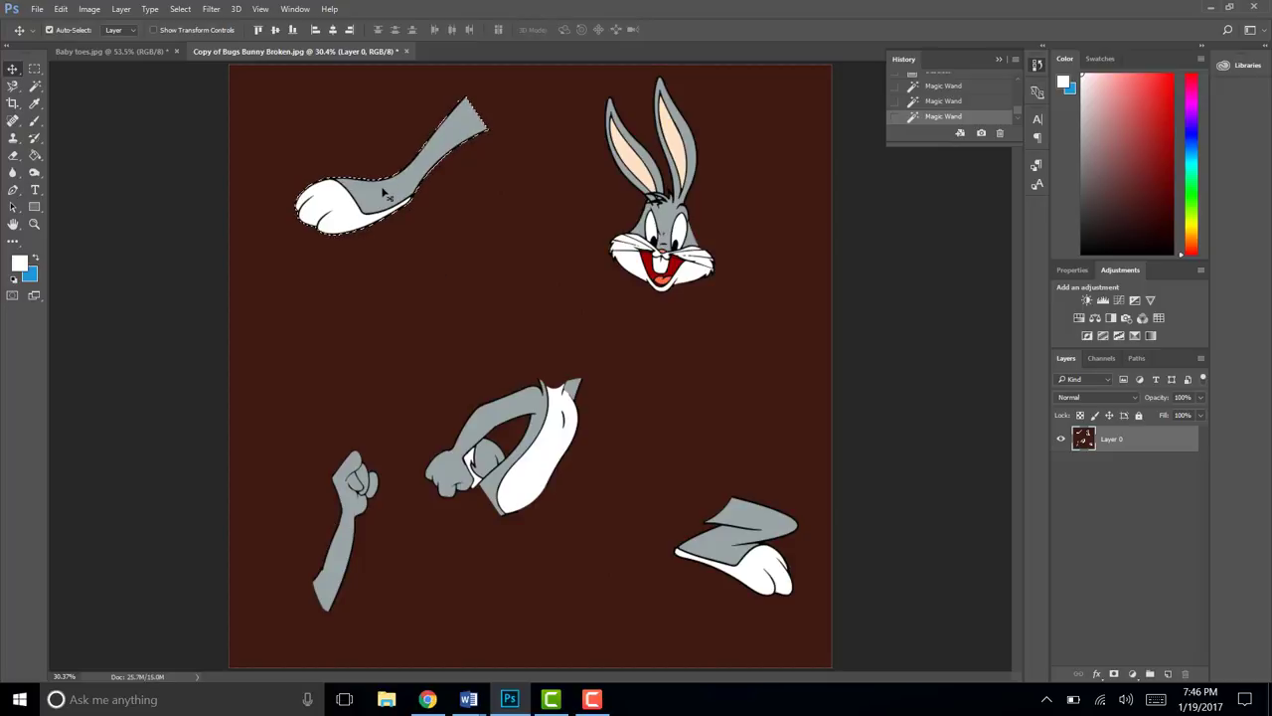
{"action": "left_click", "coordinate": [36, 88]}
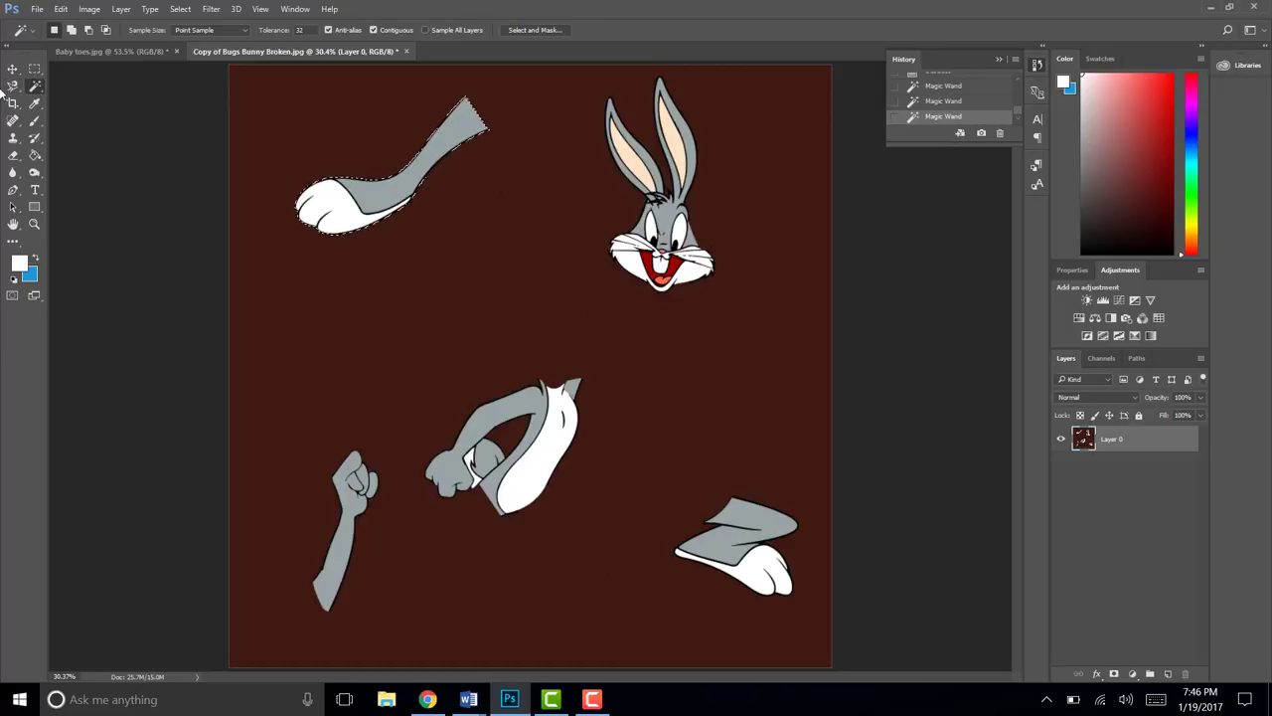
Copy the selected extended leg to its own layer, and check the copy by hiding and reshowing Layer 0
{"action": "right_click", "coordinate": [379, 192]}
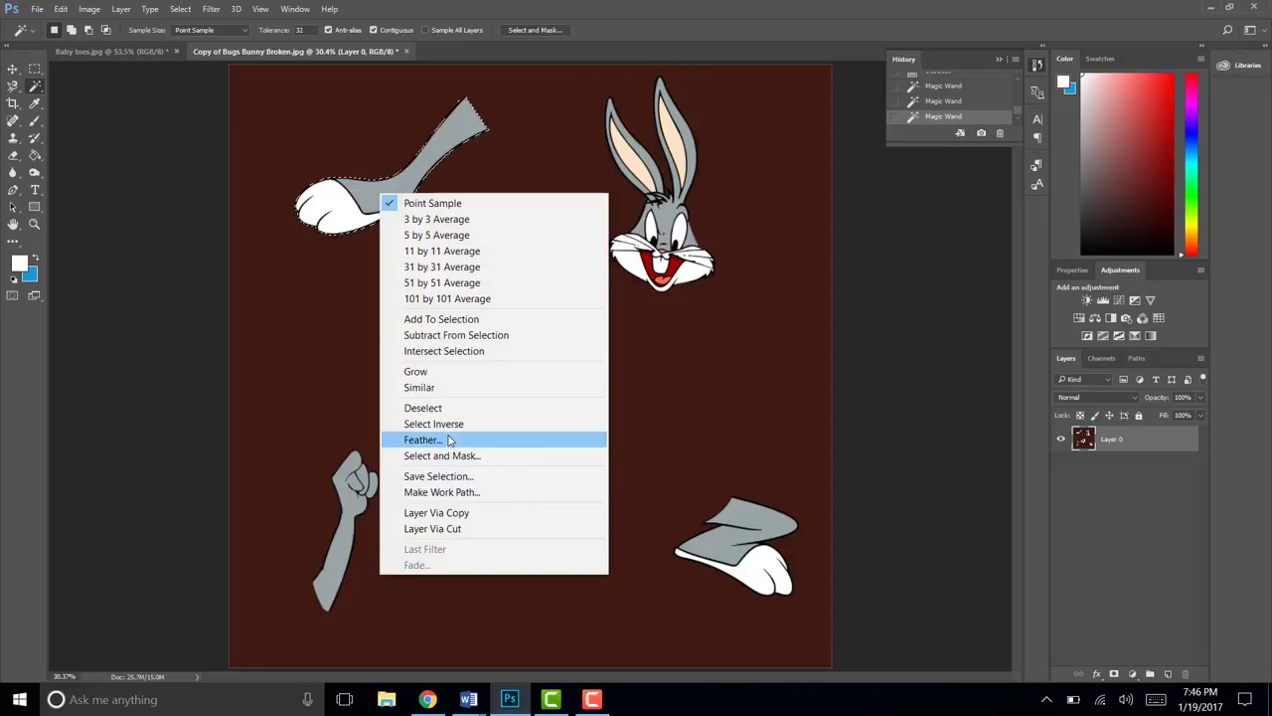
{"action": "left_click", "coordinate": [463, 515]}
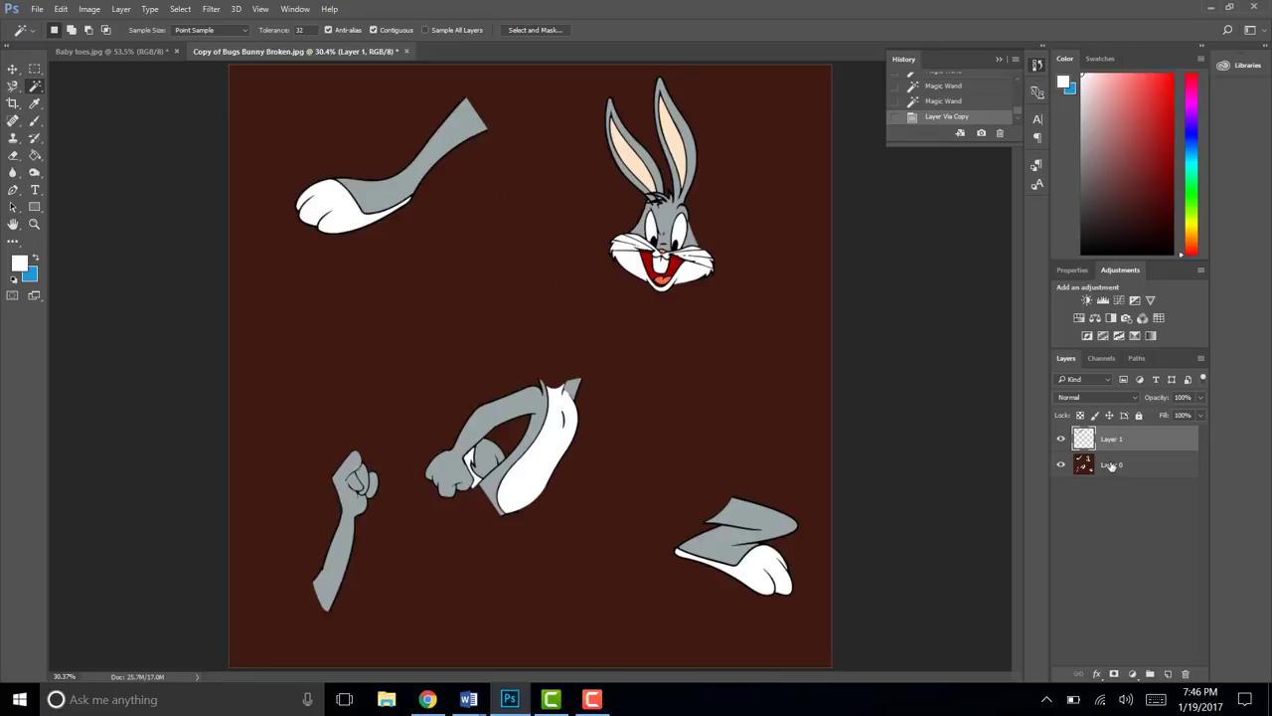
{"action": "left_click", "coordinate": [1060, 465]}
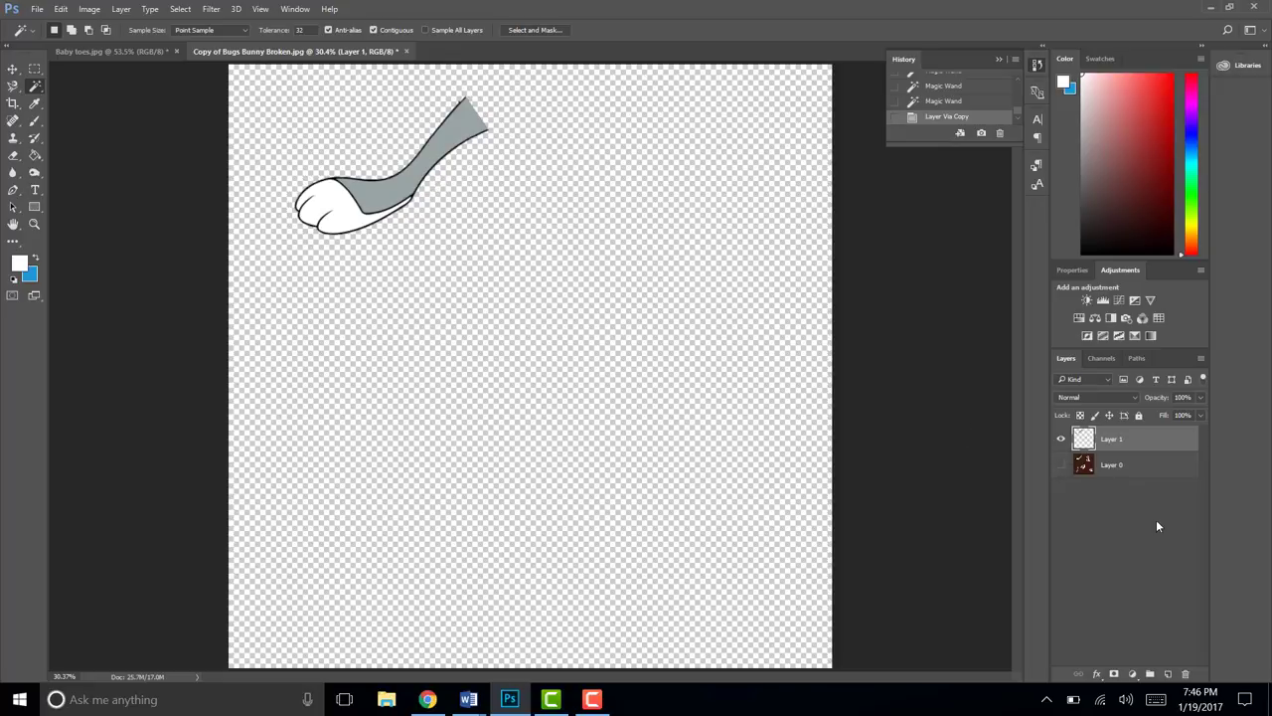
{"action": "left_click", "coordinate": [1060, 465]}
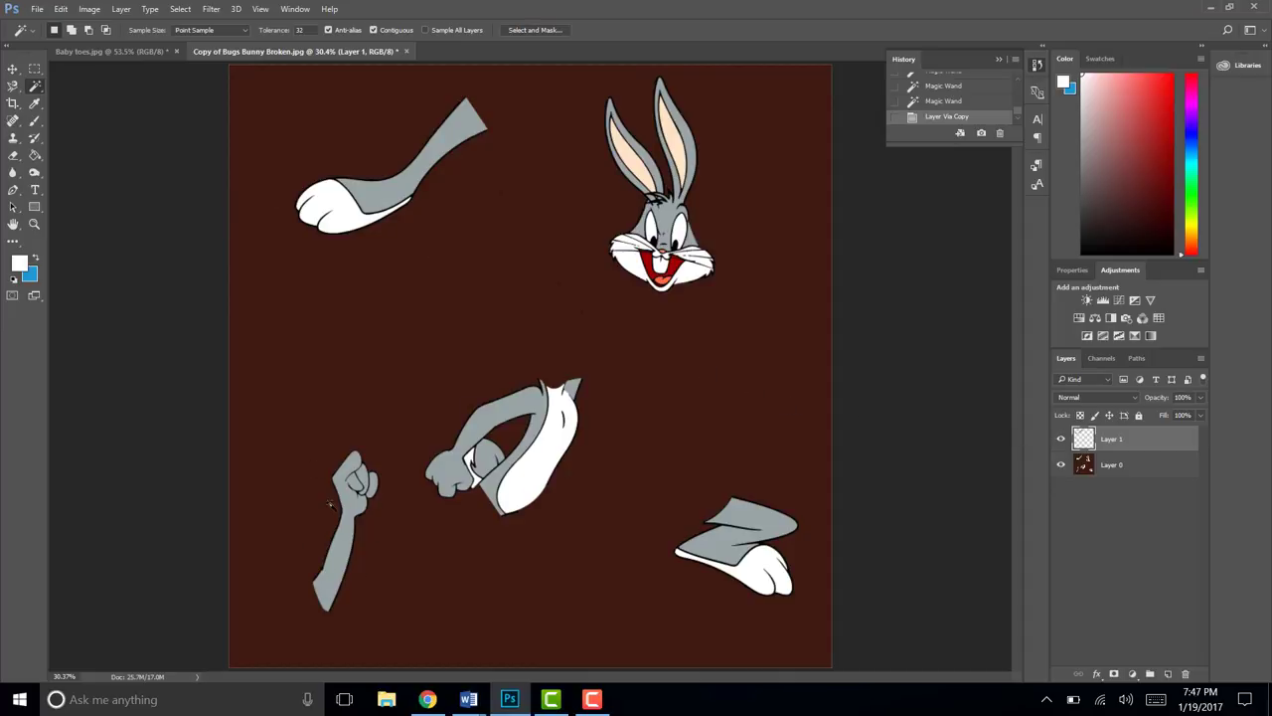
Lasso loosely around the separate straight arm, move it on Layer 0 to the area right of the head, and clear the selection
{"action": "left_click", "coordinate": [12, 88]}
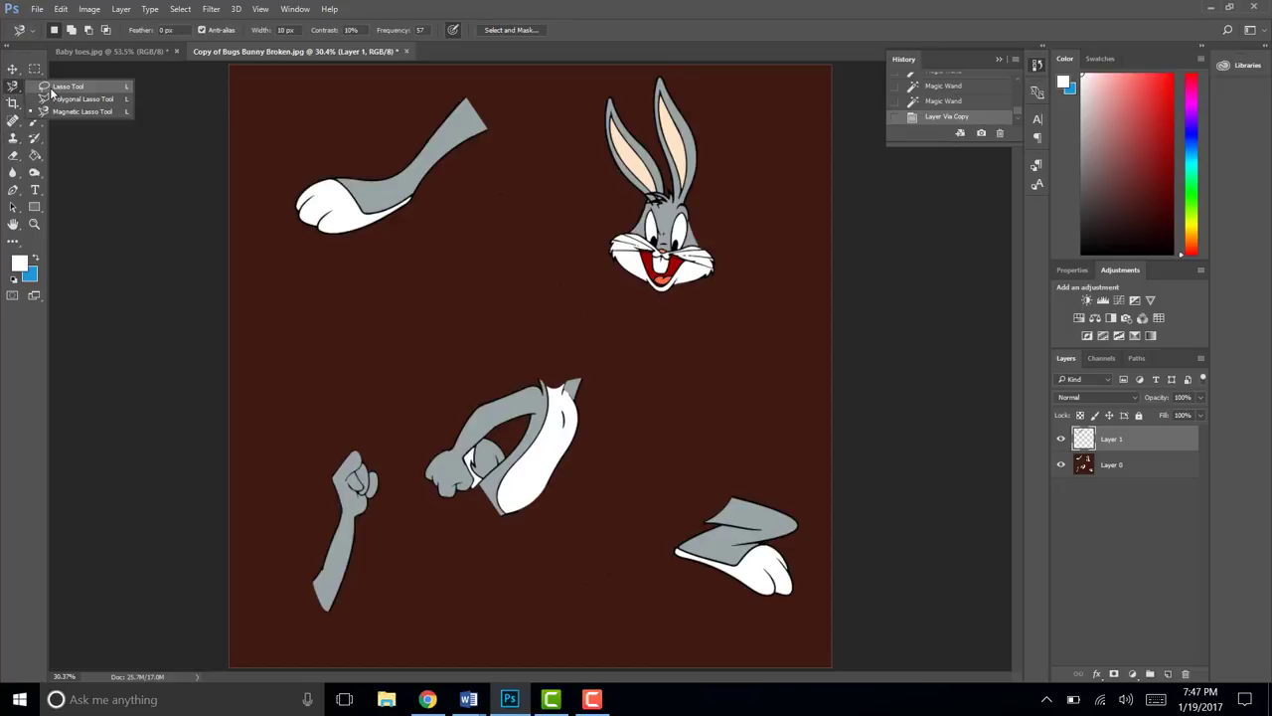
{"action": "left_click", "coordinate": [50, 88]}
{"action": "mouse_move", "coordinate": [328, 505]}
{"action": "left_mouse_down"}
{"action": "mouse_move", "coordinate": [326, 482]}
{"action": "mouse_move", "coordinate": [353, 452]}
{"action": "mouse_move", "coordinate": [380, 460]}
{"action": "mouse_move", "coordinate": [393, 484]}
{"action": "mouse_move", "coordinate": [385, 517]}
{"action": "mouse_move", "coordinate": [359, 601]}
{"action": "mouse_move", "coordinate": [326, 636]}
{"action": "mouse_move", "coordinate": [304, 602]}
{"action": "mouse_move", "coordinate": [336, 497]}
{"action": "left_mouse_up"}
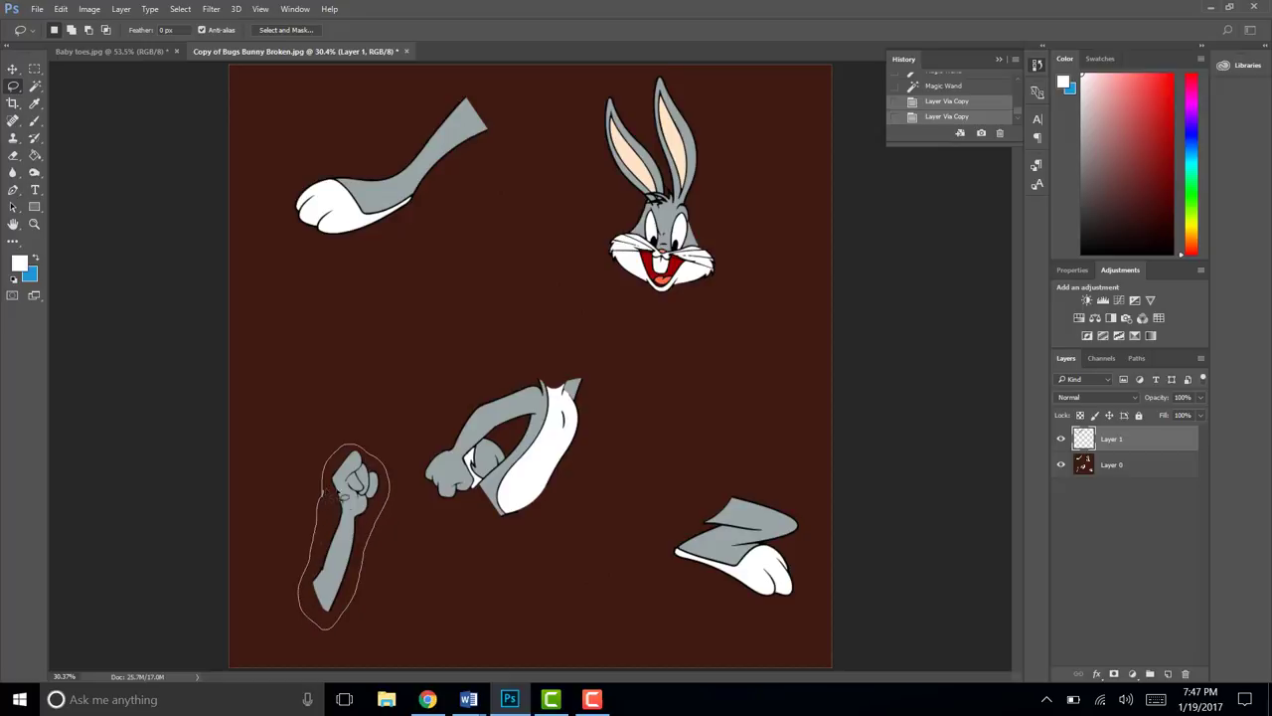
{"action": "left_click", "coordinate": [13, 72]}
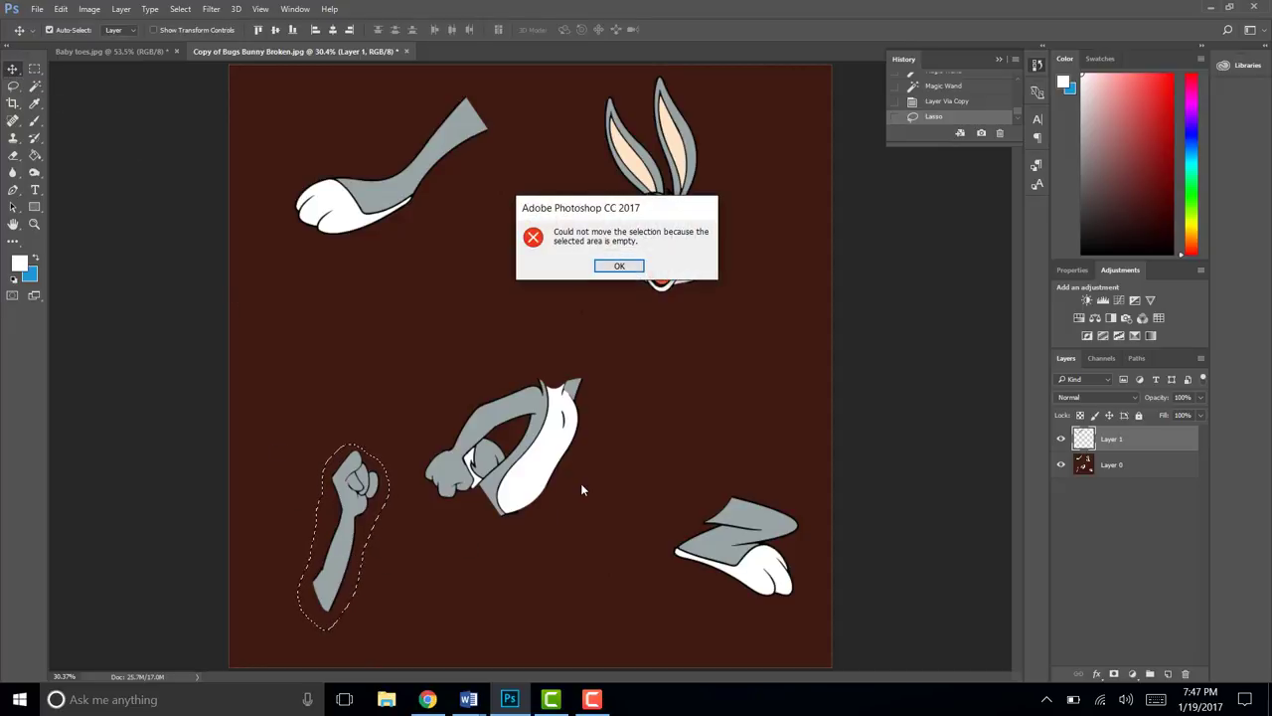
{"action": "left_click", "coordinate": [618, 268]}
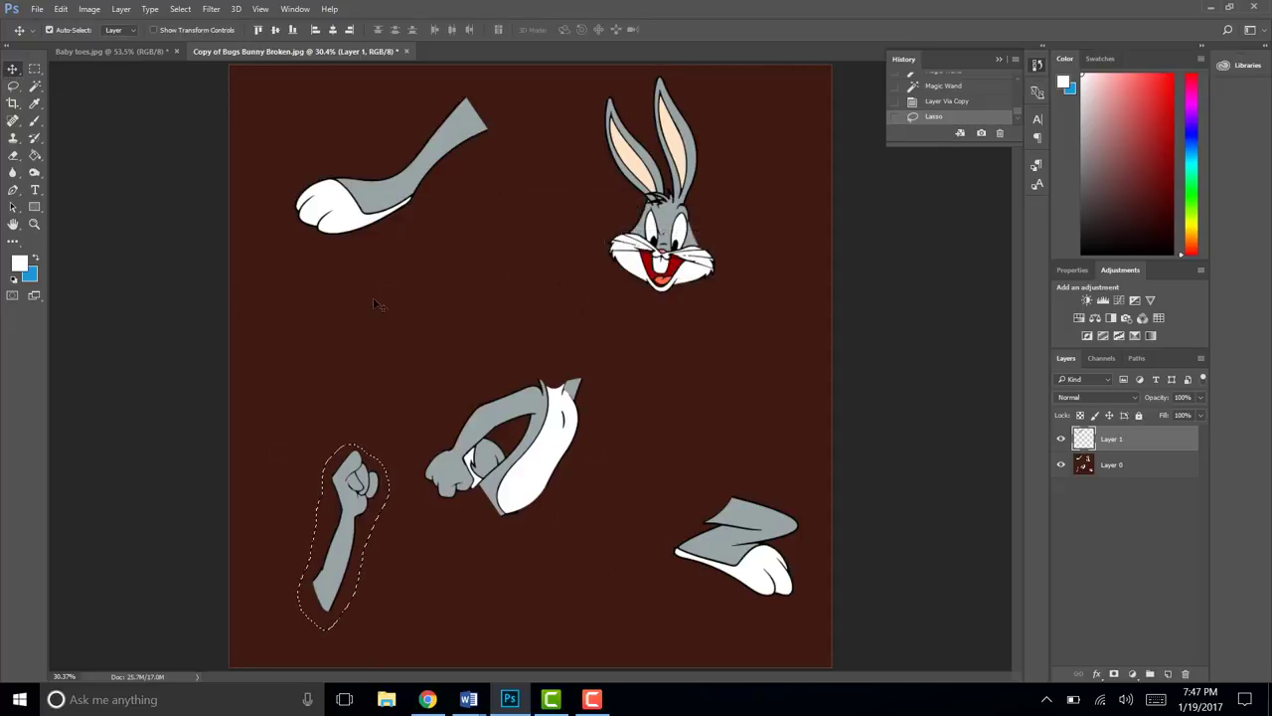
{"action": "left_click", "coordinate": [1120, 470]}
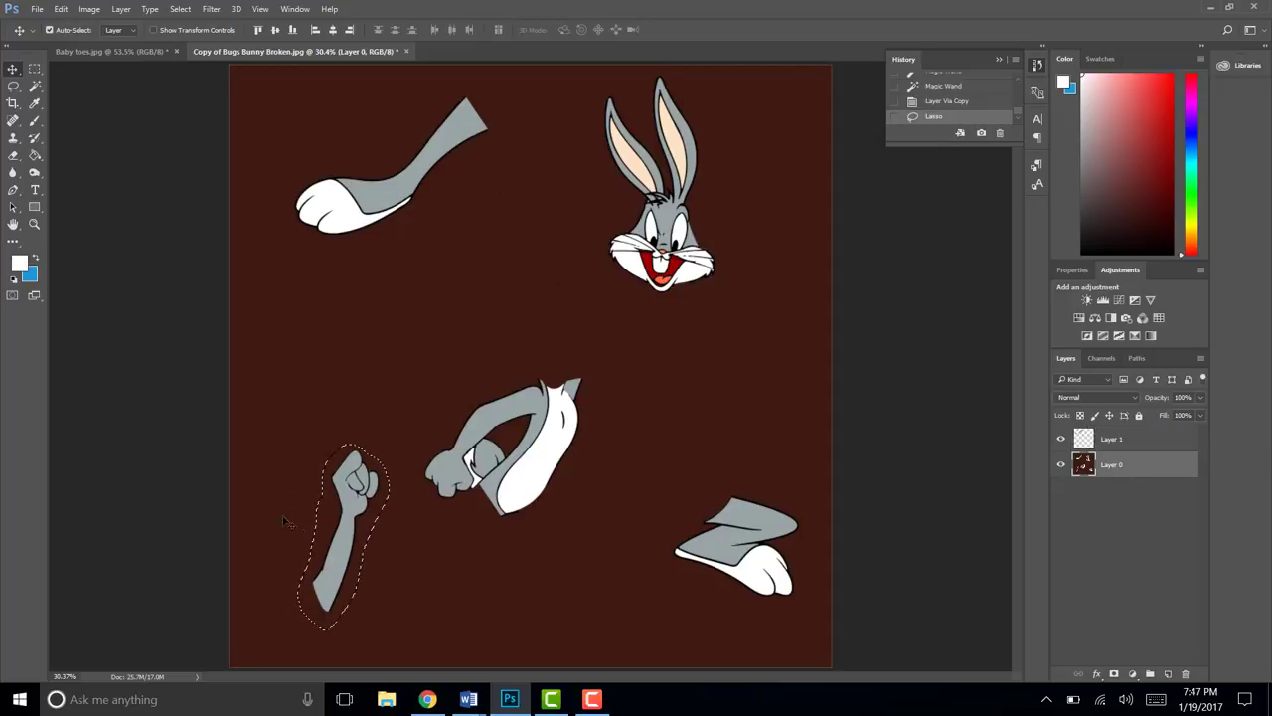
{"action": "mouse_move", "coordinate": [346, 537]}
{"action": "left_mouse_down"}
{"action": "mouse_move", "coordinate": [733, 364]}
{"action": "mouse_move", "coordinate": [771, 264]}
{"action": "left_mouse_up"}
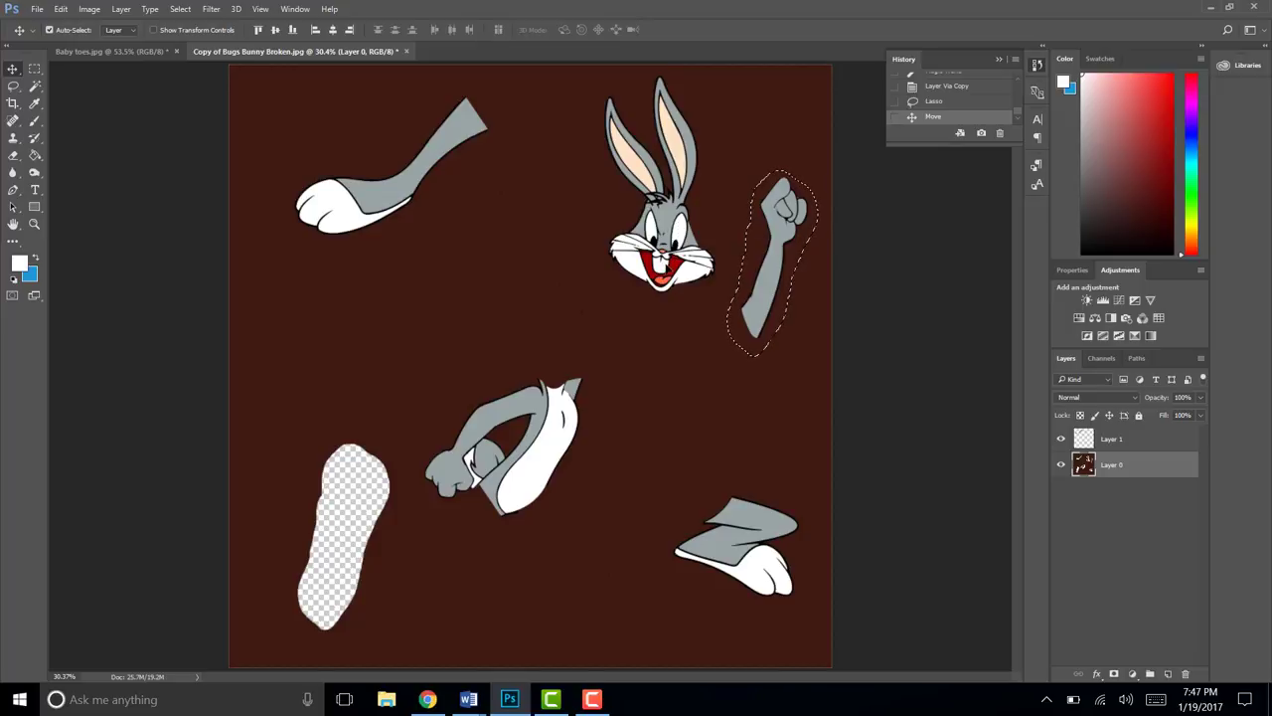
{"action": "key", "text": "ctrl"}
{"action": "key", "text": "ctrl+d"}
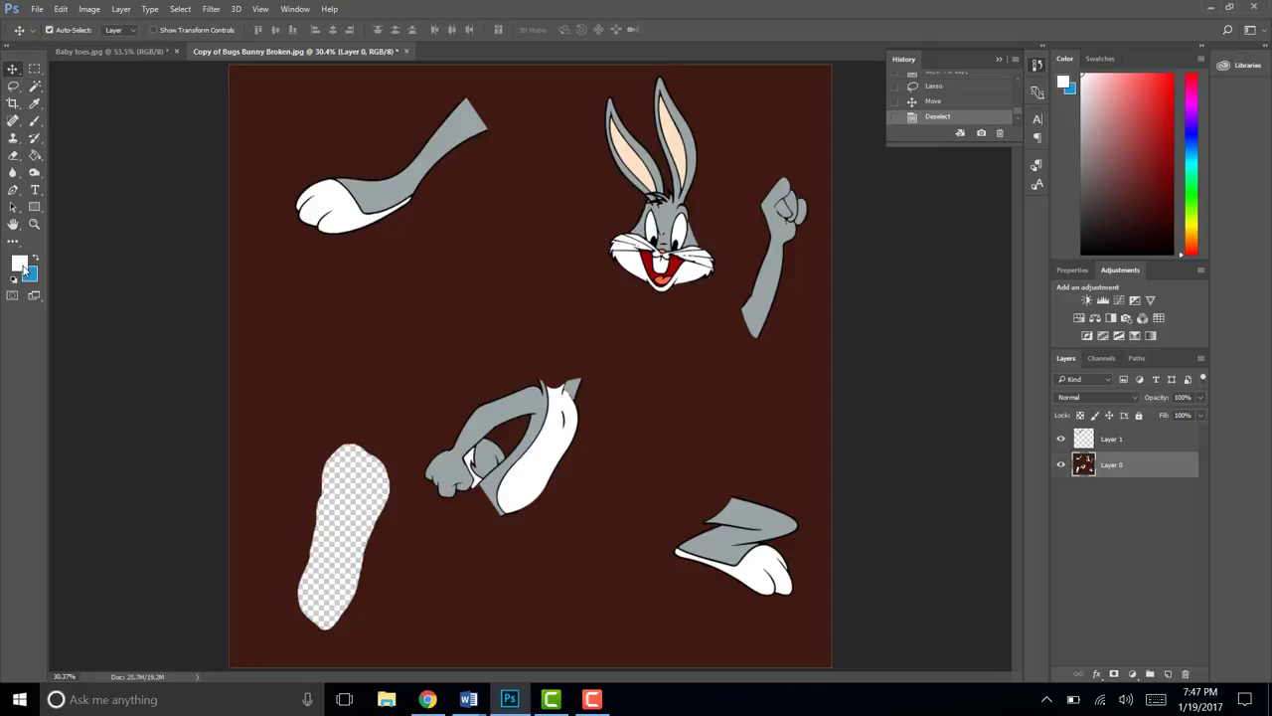
Set the foreground color to the image's maroon background, 3d1b11, by sampling it from the canvas
{"action": "left_click", "coordinate": [24, 269]}
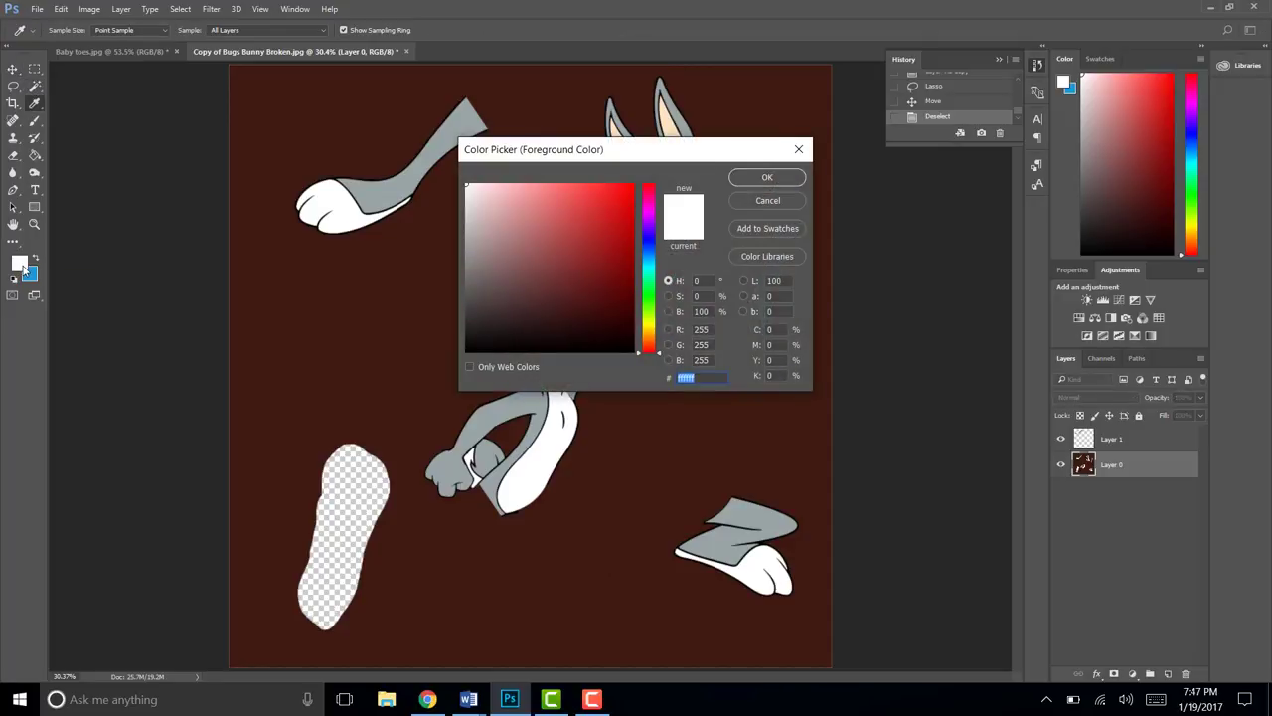
{"action": "left_click", "coordinate": [293, 283]}
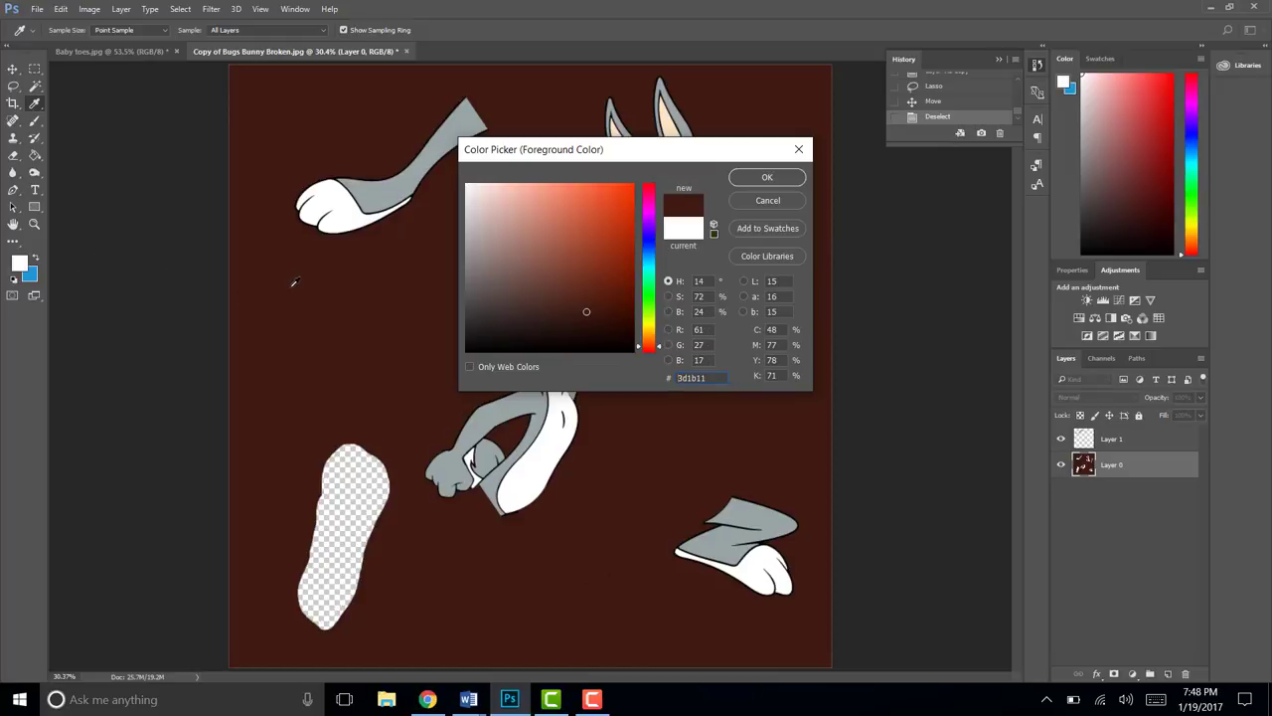
{"action": "left_click", "coordinate": [768, 177]}
{"action": "key", "text": "v"}
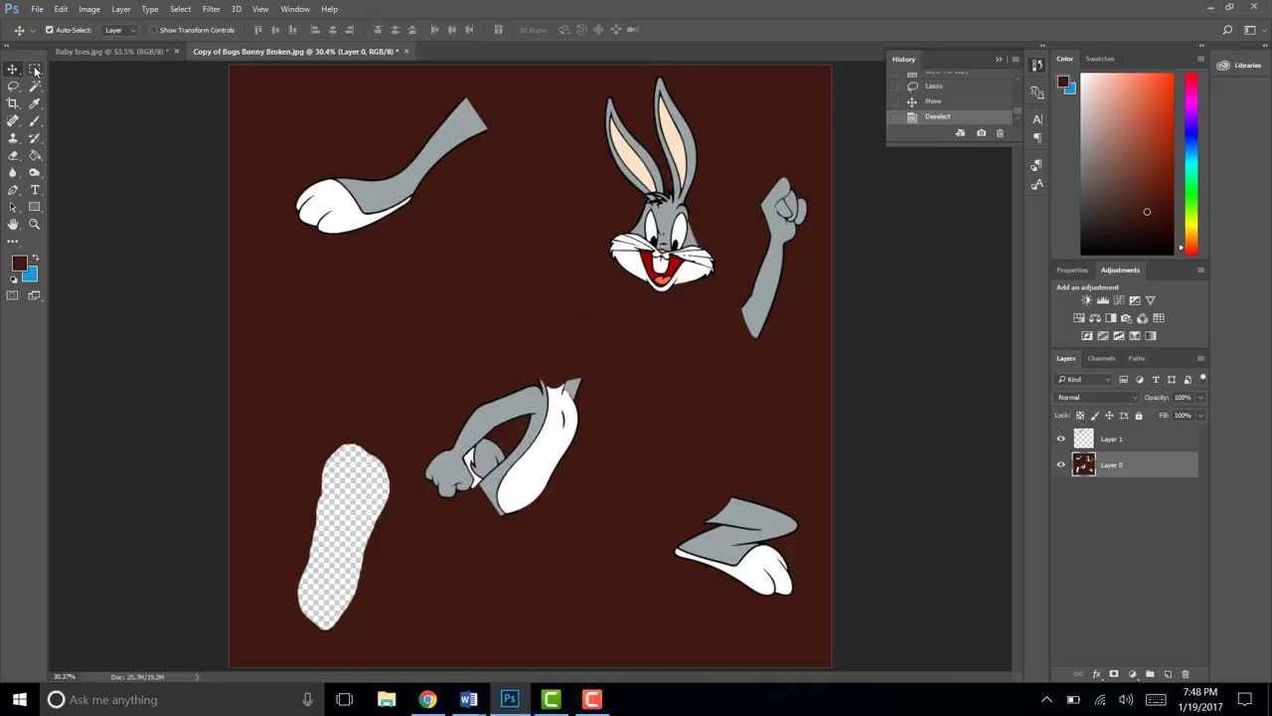
Set up the Brush tool with a hard round tip, keeping the Normal blending mode
{"action": "left_click", "coordinate": [34, 124]}
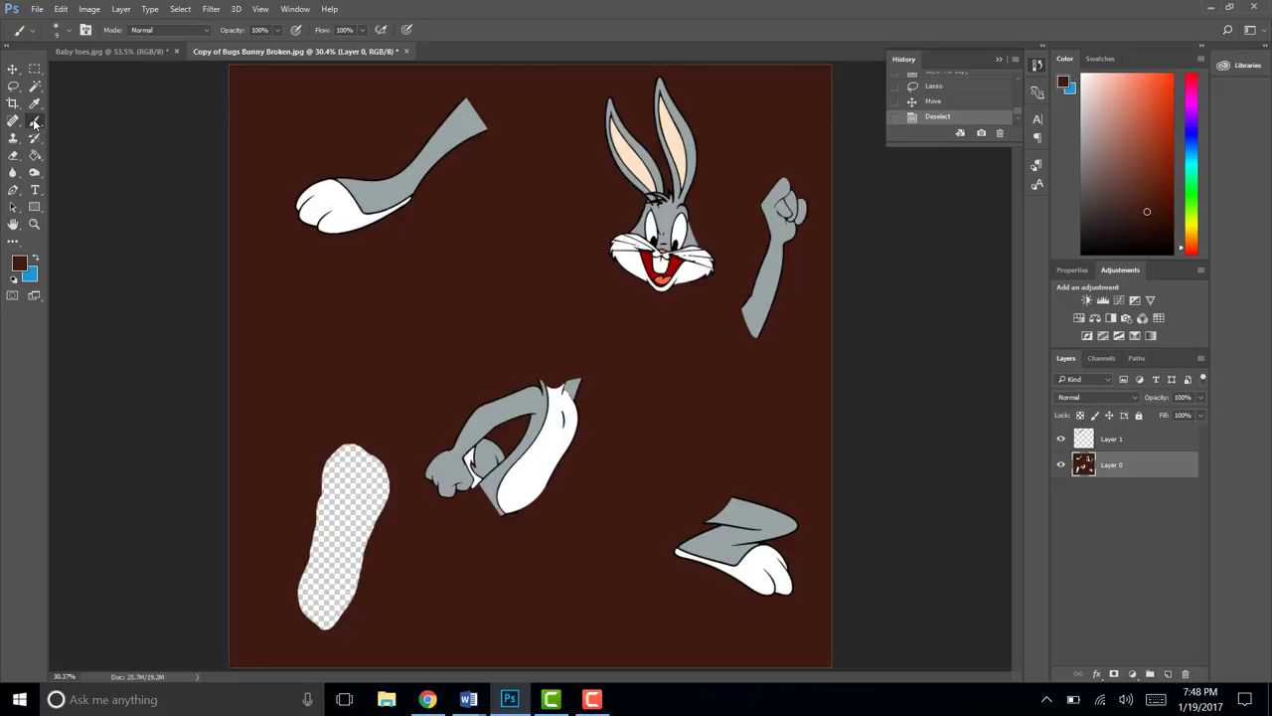
{"action": "left_click", "coordinate": [154, 30]}
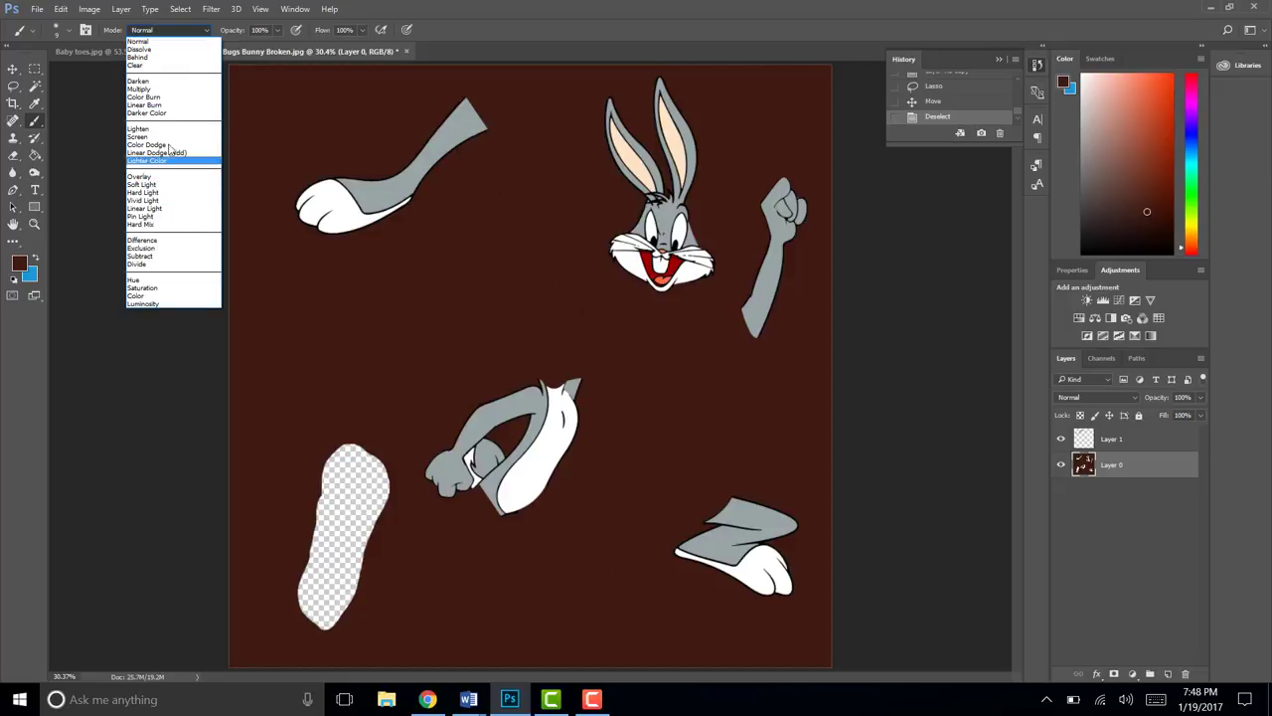
{"action": "left_click", "coordinate": [157, 32]}
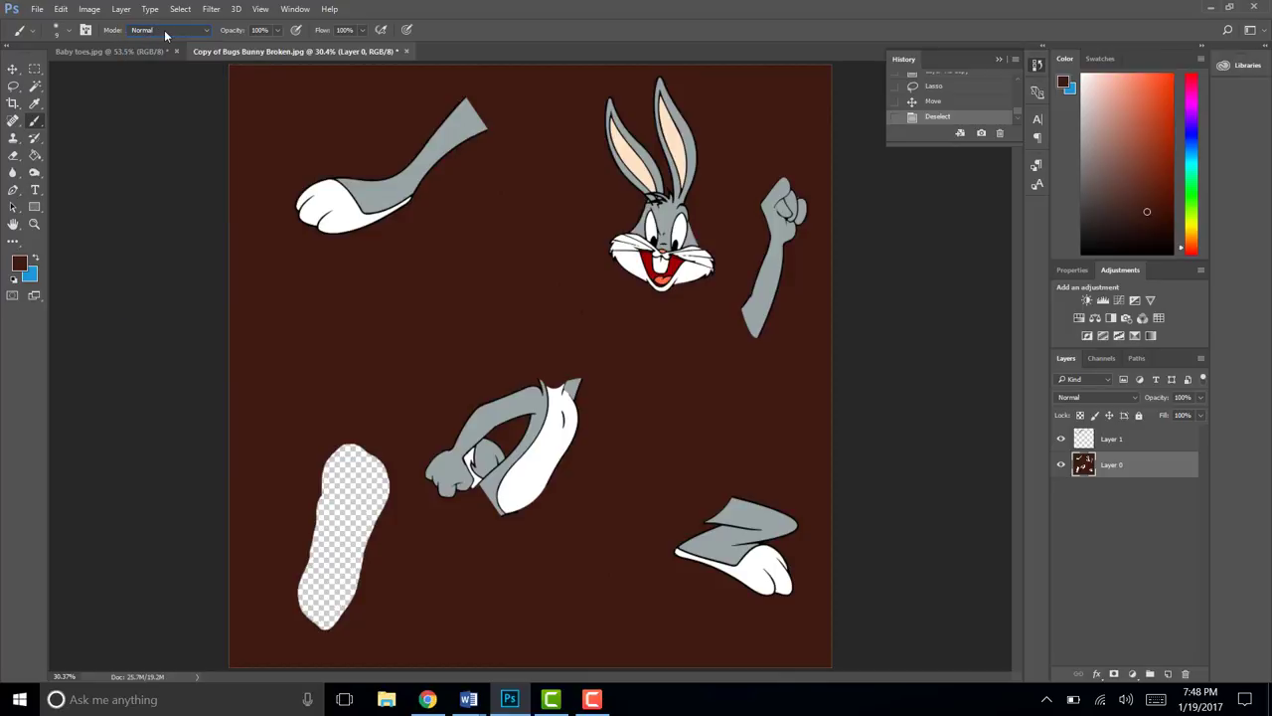
{"action": "left_click", "coordinate": [69, 33]}
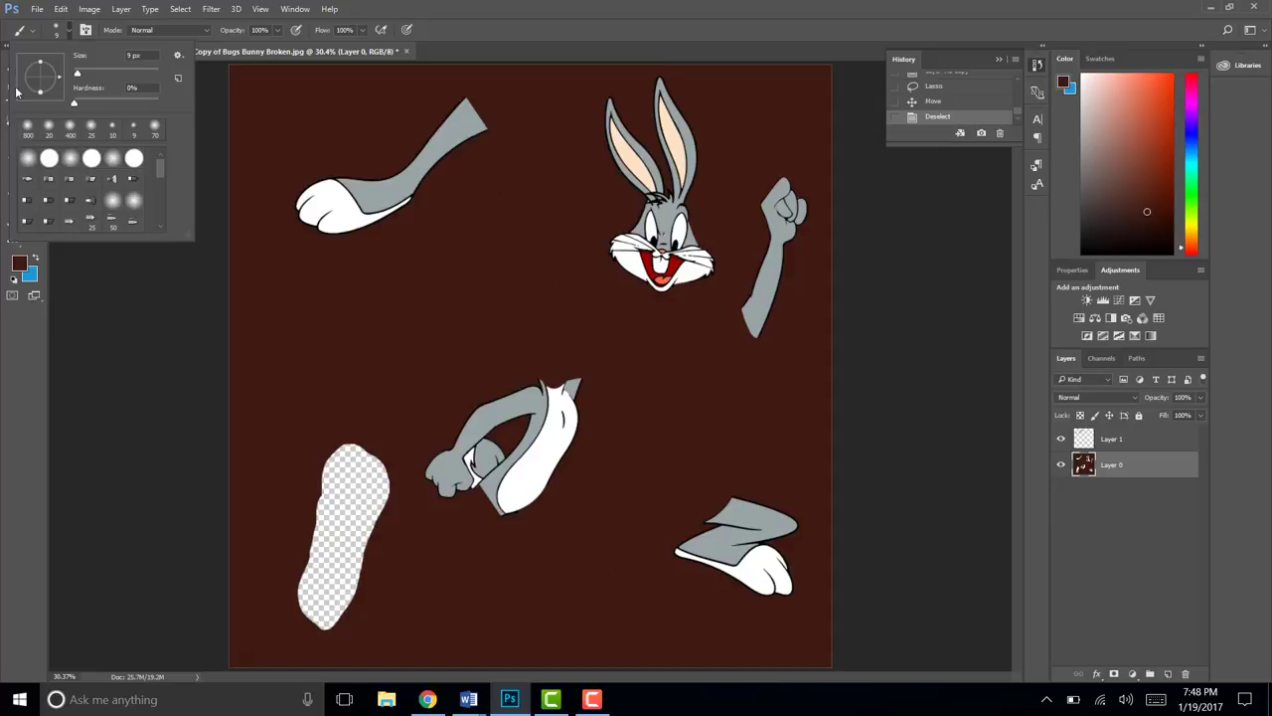
{"action": "left_click", "coordinate": [47, 161]}
{"action": "double_click", "coordinate": [49, 161]}
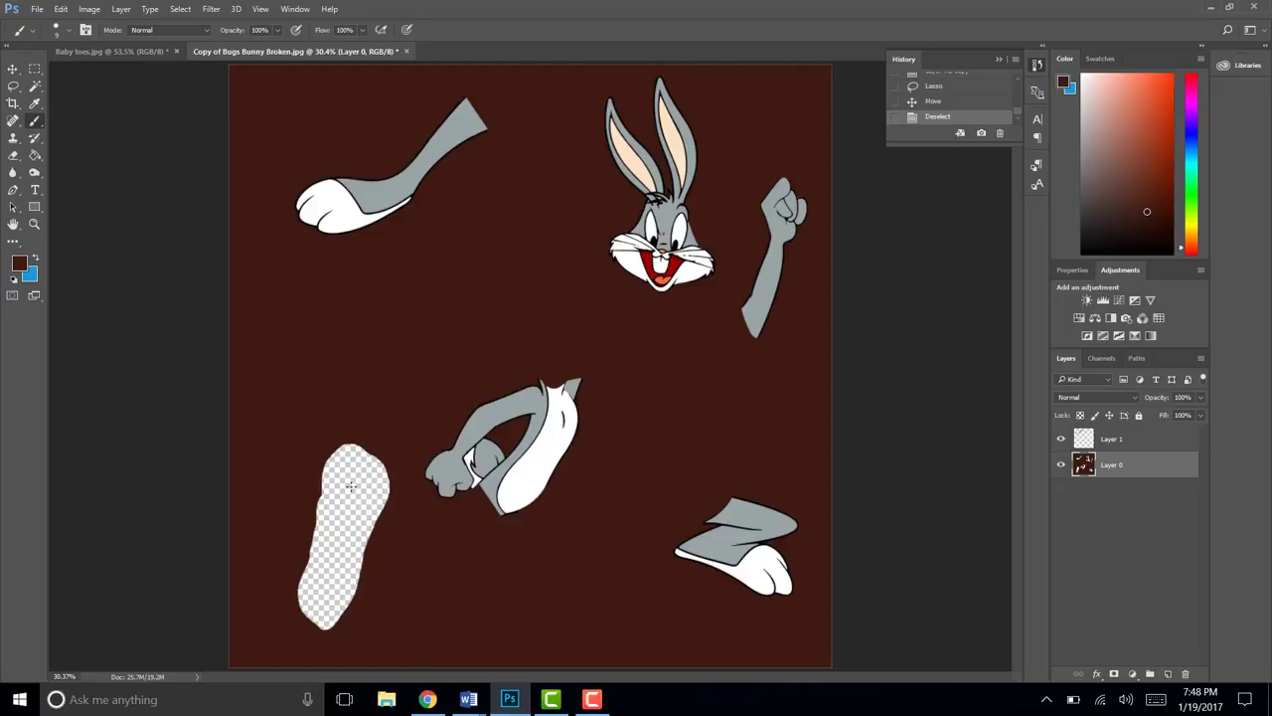
Enlarge the brush to 500 px and paint maroon over the transparent hole on Layer 0 where the arm was
{"action": "key", "text": "bracketright"}
{"action": "key", "text": "bracketright"}
{"action": "key", "text": "bracketright"}
{"action": "key", "text": "bracketright"}
{"action": "key", "text": "bracketright"}
{"action": "key", "text": "bracketright"}
{"action": "key", "text": "bracketright"}
{"action": "key", "text": "bracketright"}
{"action": "key", "text": "bracketright"}
{"action": "key", "text": "bracketright"}
{"action": "key", "text": "bracketright"}
{"action": "mouse_move", "coordinate": [348, 462]}
{"action": "left_mouse_down"}
{"action": "mouse_move", "coordinate": [342, 555]}
{"action": "mouse_move", "coordinate": [322, 616]}
{"action": "mouse_move", "coordinate": [321, 553]}
{"action": "left_mouse_up"}
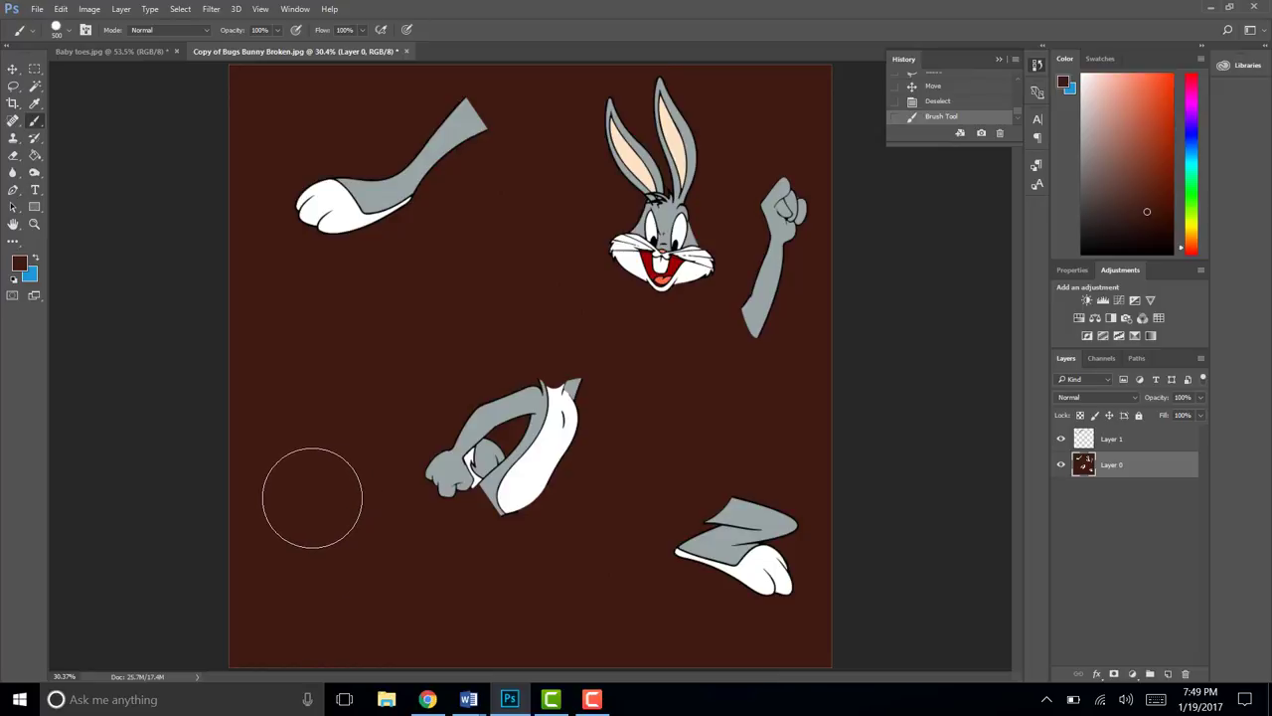
Move the copied leg on Layer 1 down so that it joins the lower end of the torso
{"action": "left_click", "coordinate": [1125, 441]}
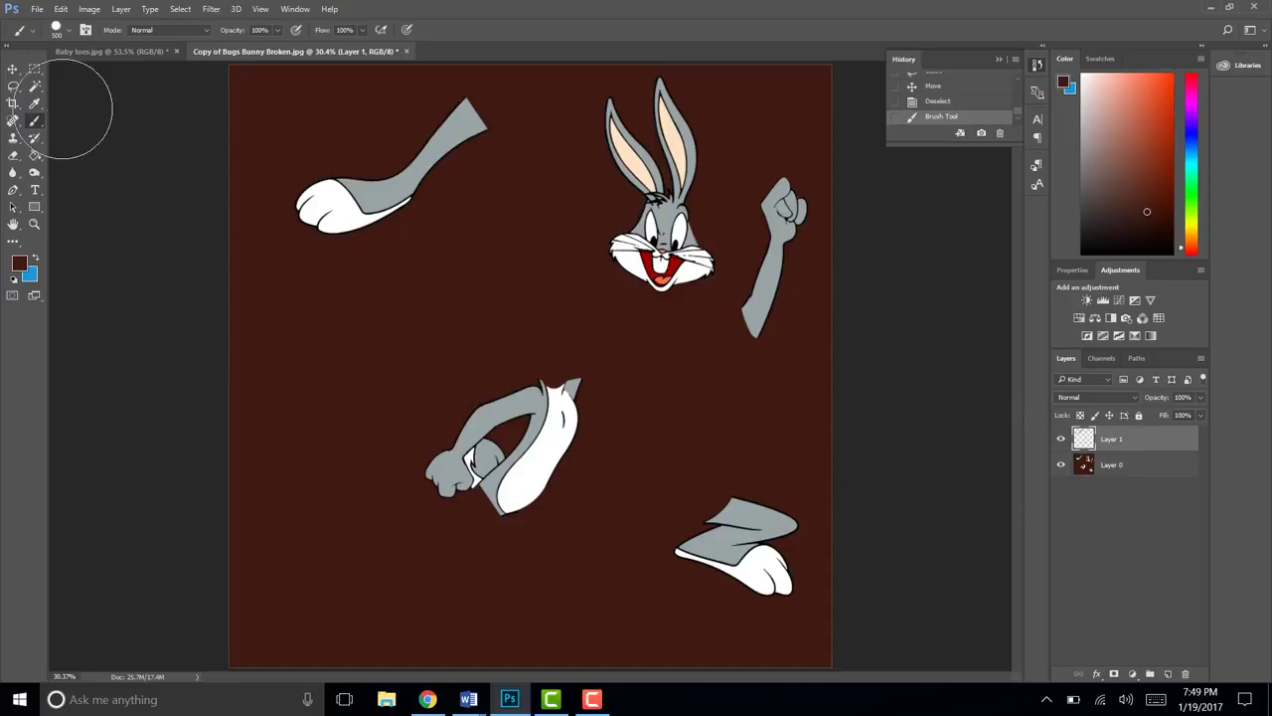
{"action": "left_click", "coordinate": [12, 70]}
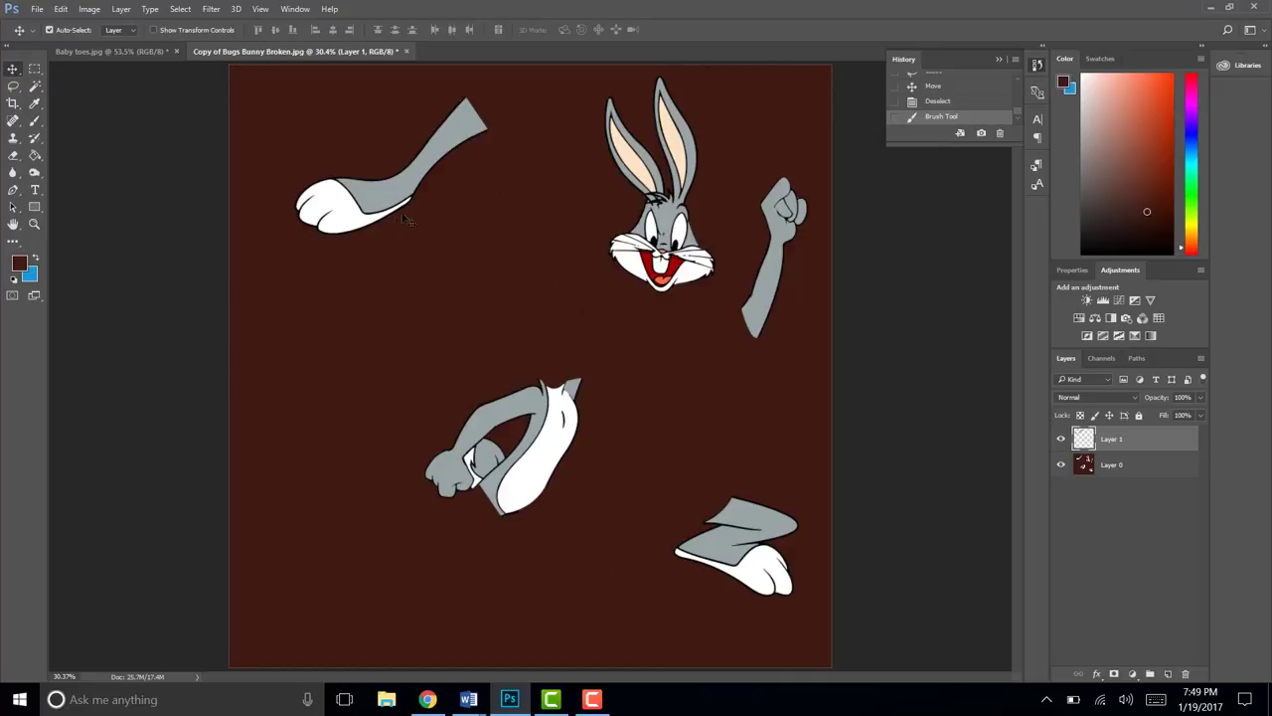
{"action": "left_click_drag", "start_coordinate": [420, 182], "coordinate": [434, 544]}
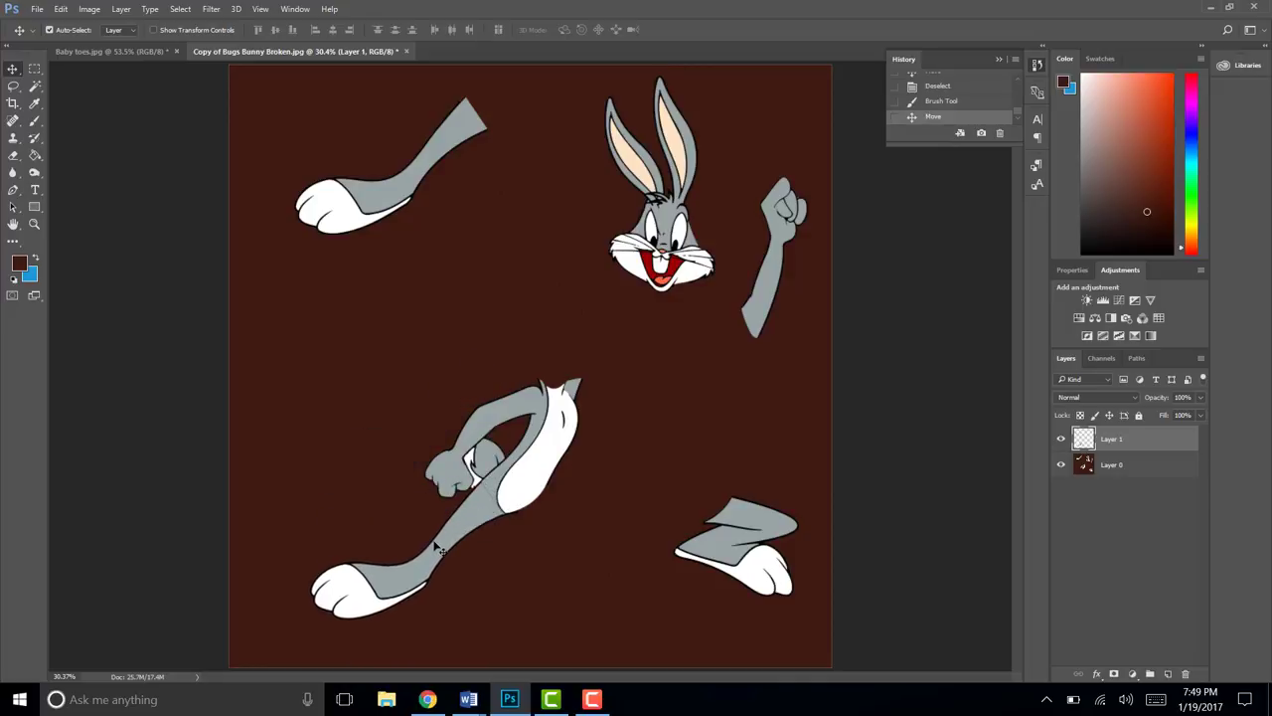
Examine the join between the leg and the torso at 100% zoom, and return to the full image view
{"action": "key", "text": "ctrl"}
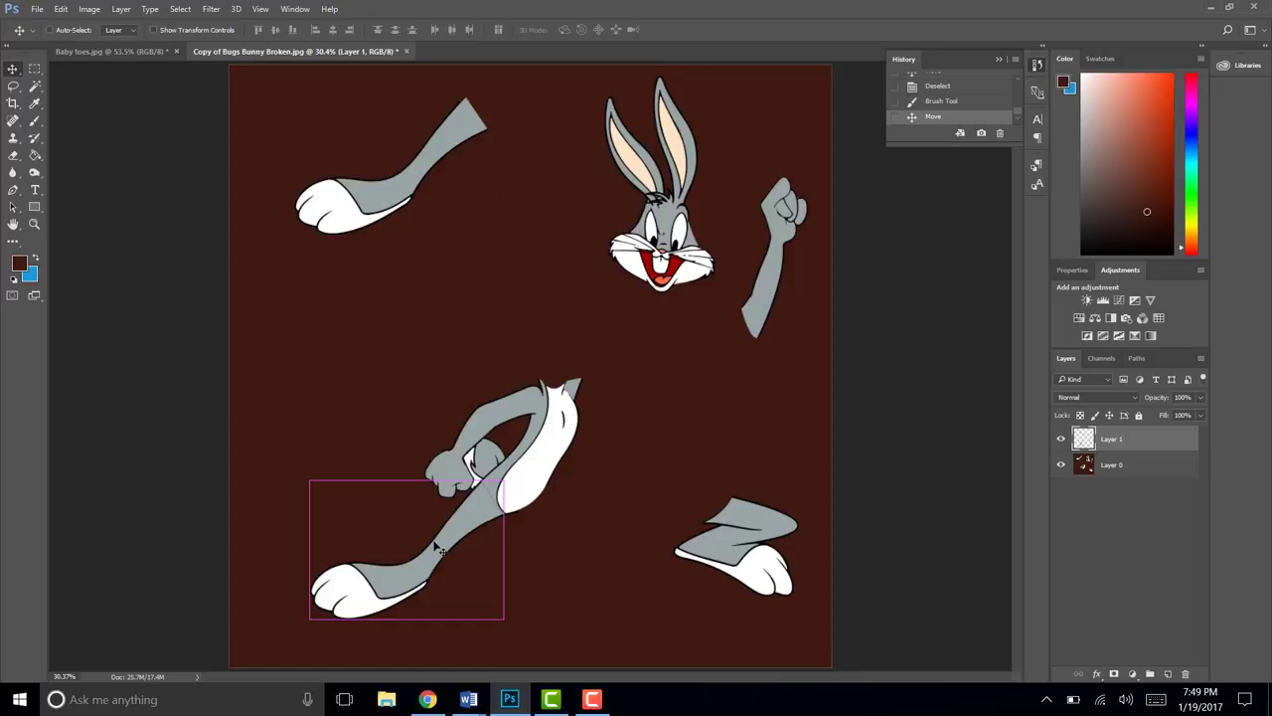
{"action": "key", "text": "ctrl+plus"}
{"action": "key", "text": "ctrl+plus"}
{"action": "key", "text": "ctrl+plus"}
{"action": "key", "text": "ctrl+plus"}
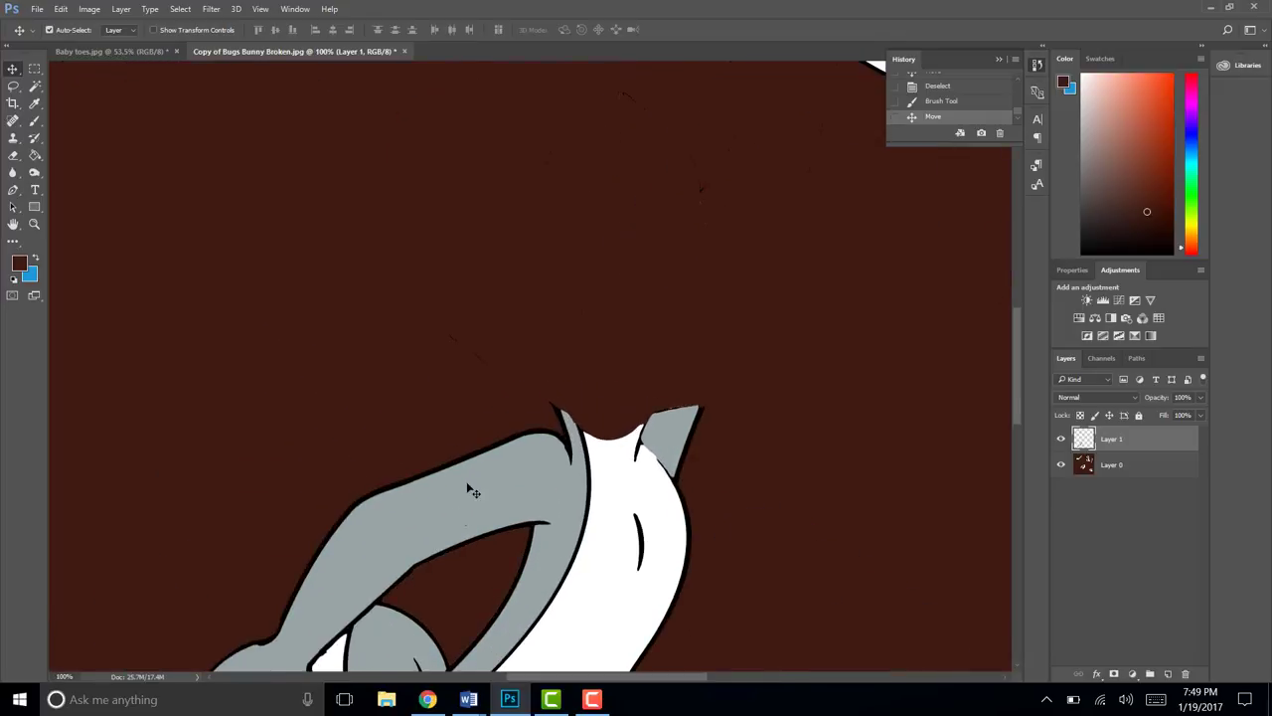
{"action": "scroll", "coordinate": [470, 487], "scroll_direction": "down", "scroll_amount": 10}
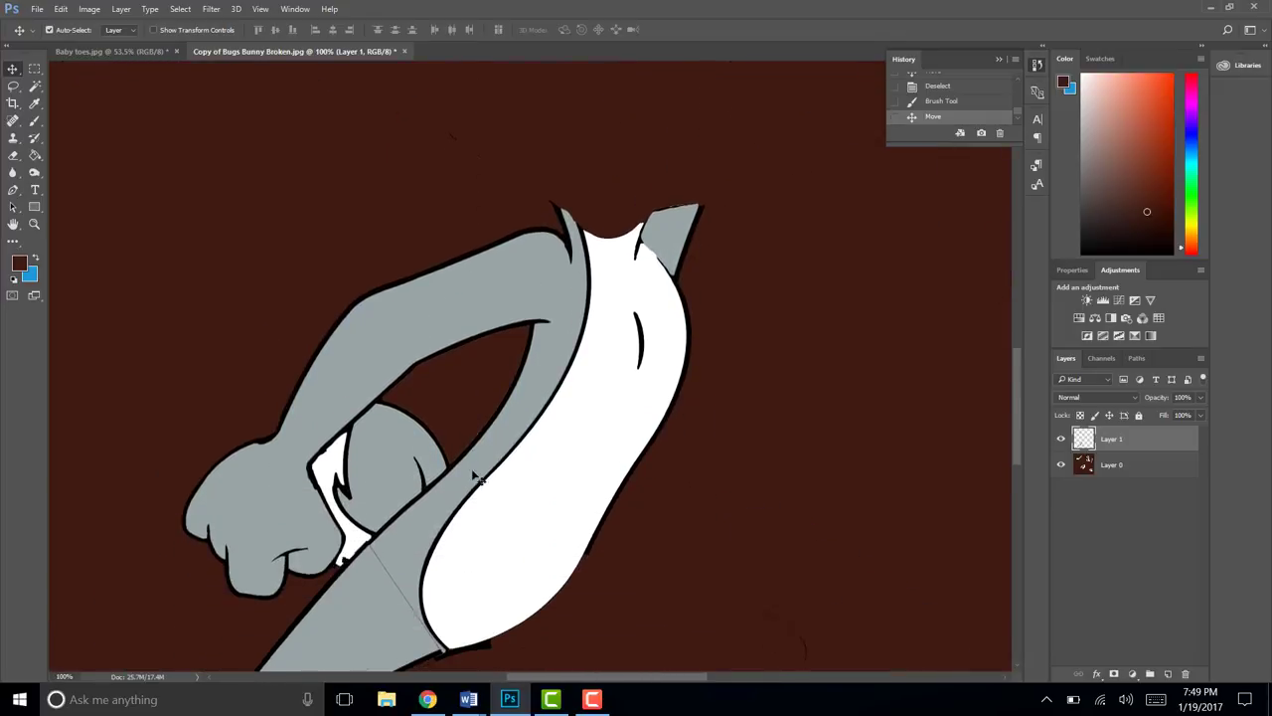
{"action": "scroll", "coordinate": [469, 487], "scroll_direction": "down", "scroll_amount": 2}
{"action": "scroll", "coordinate": [497, 586], "scroll_direction": "down", "scroll_amount": 2}
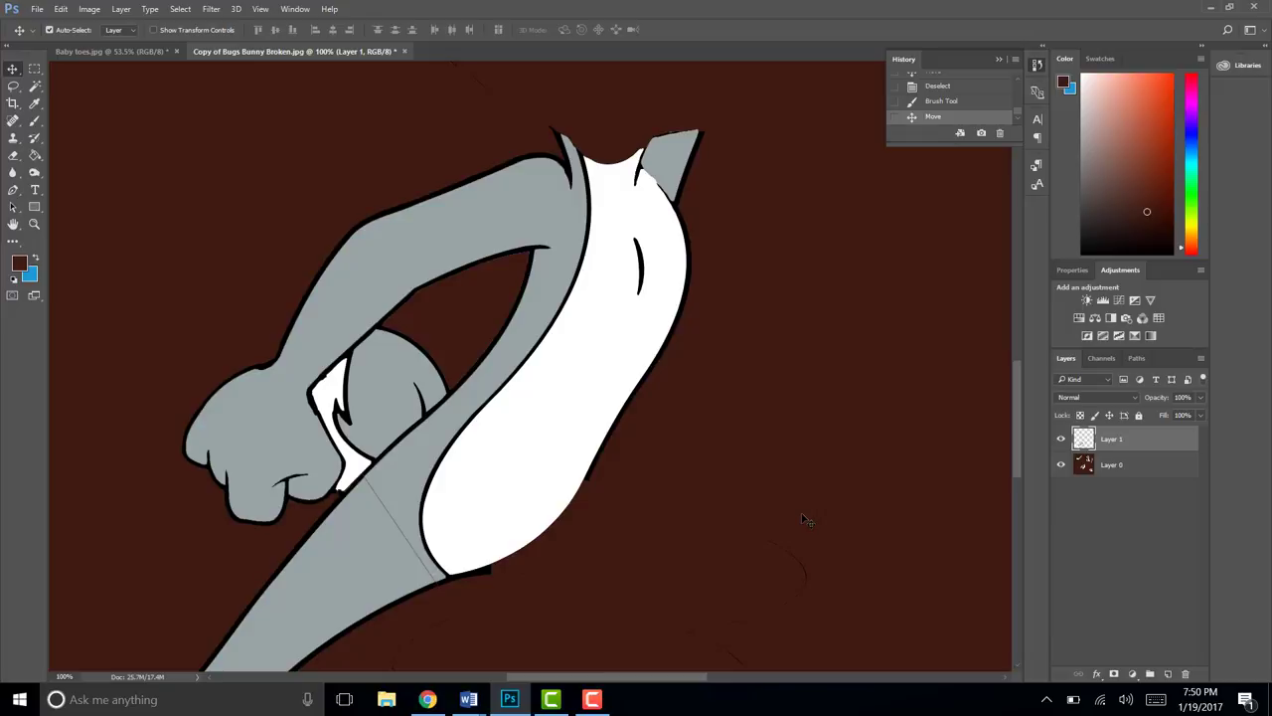
{"action": "key", "text": "ctrl+0"}
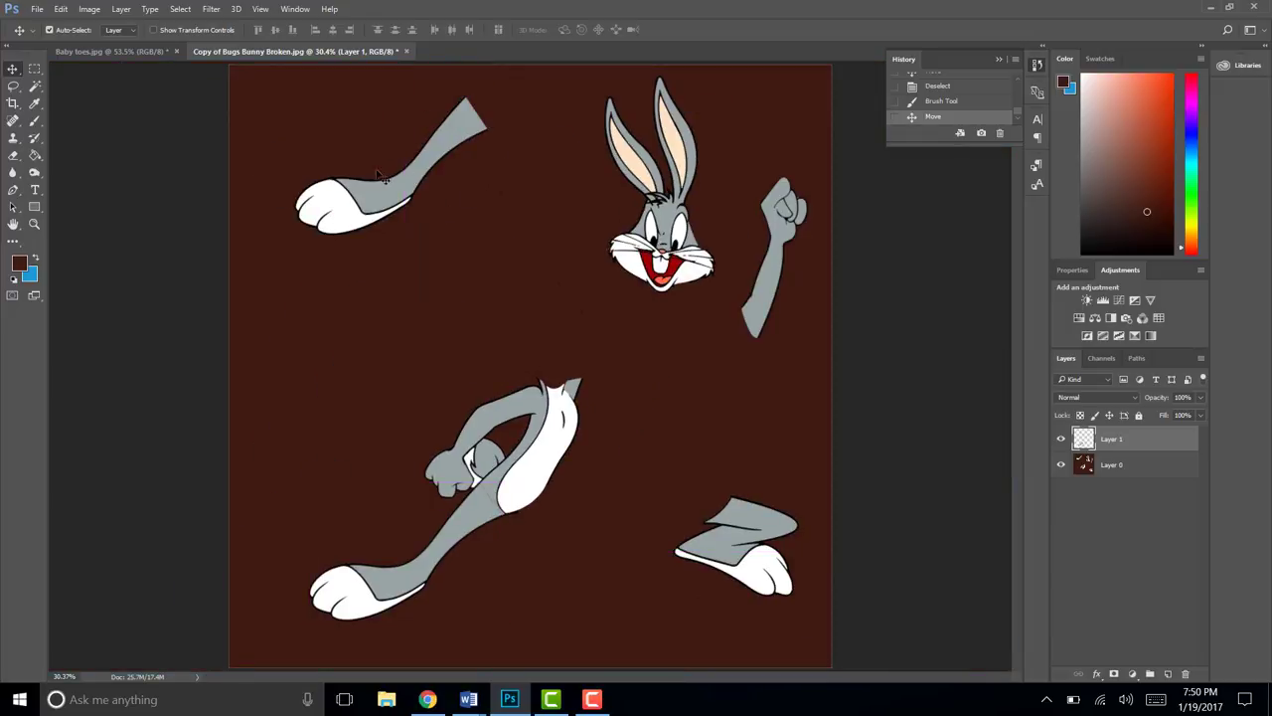
Paint over the original extended leg on Layer 0 with the 500 px maroon brush
{"action": "left_click", "coordinate": [1124, 465]}
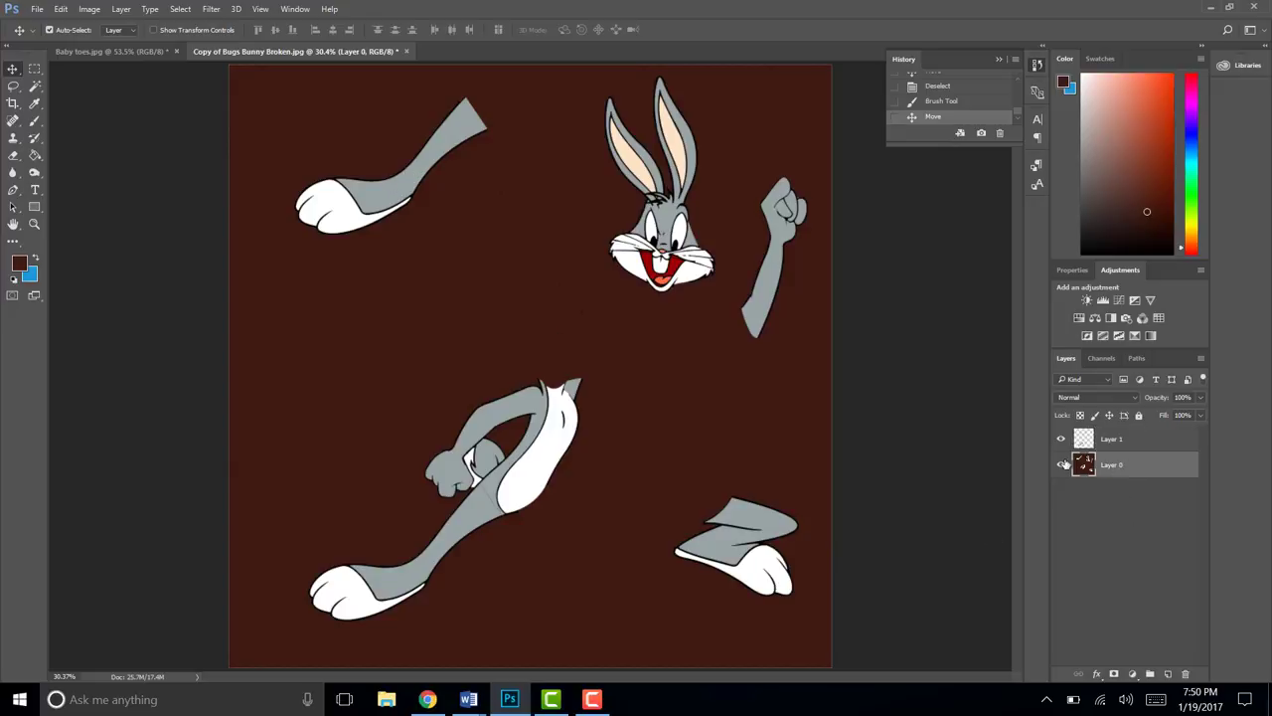
{"action": "left_click", "coordinate": [34, 123]}
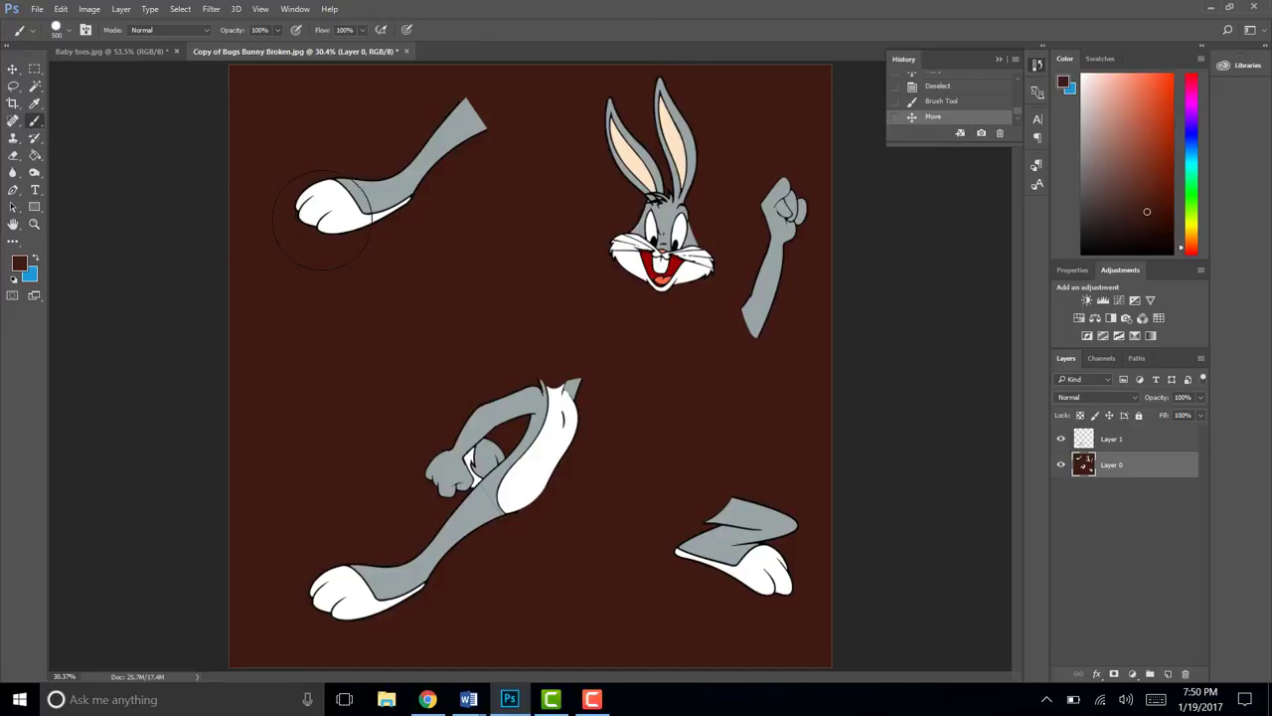
{"action": "mouse_move", "coordinate": [321, 221]}
{"action": "left_mouse_down"}
{"action": "mouse_move", "coordinate": [365, 203]}
{"action": "mouse_move", "coordinate": [487, 104]}
{"action": "left_mouse_up"}
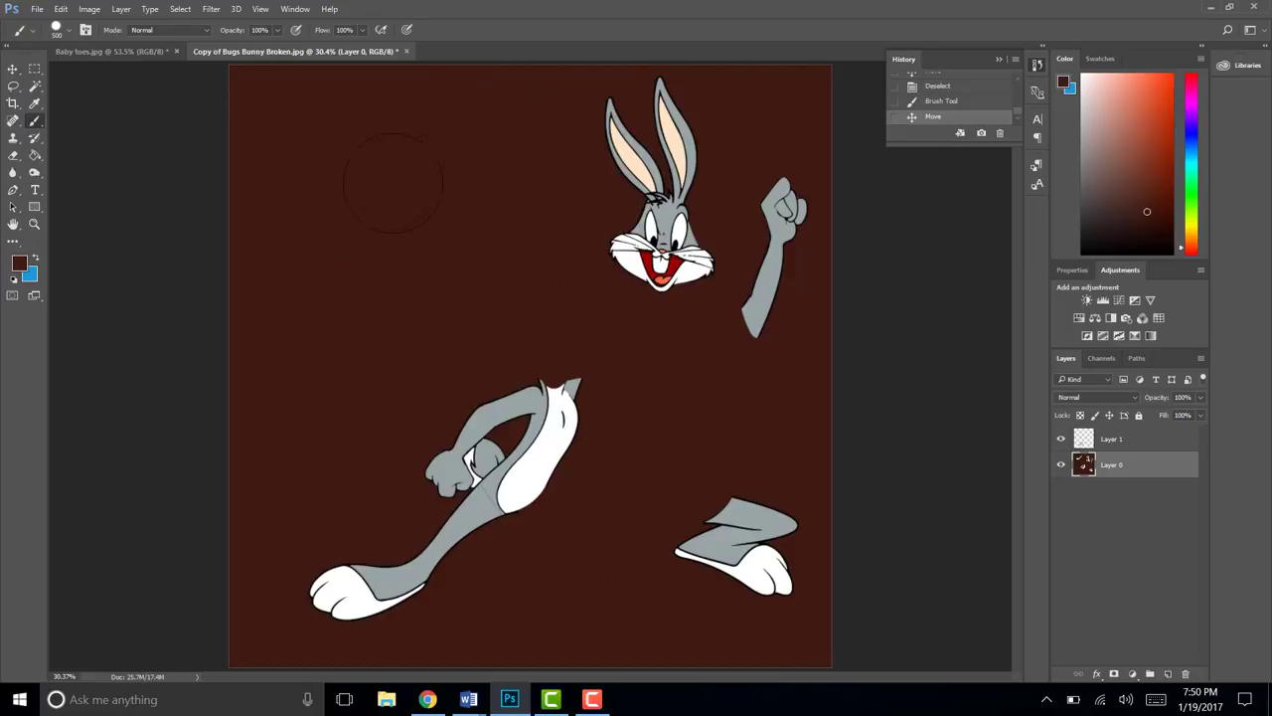
{"action": "left_click_drag", "start_coordinate": [393, 184], "coordinate": [397, 171]}
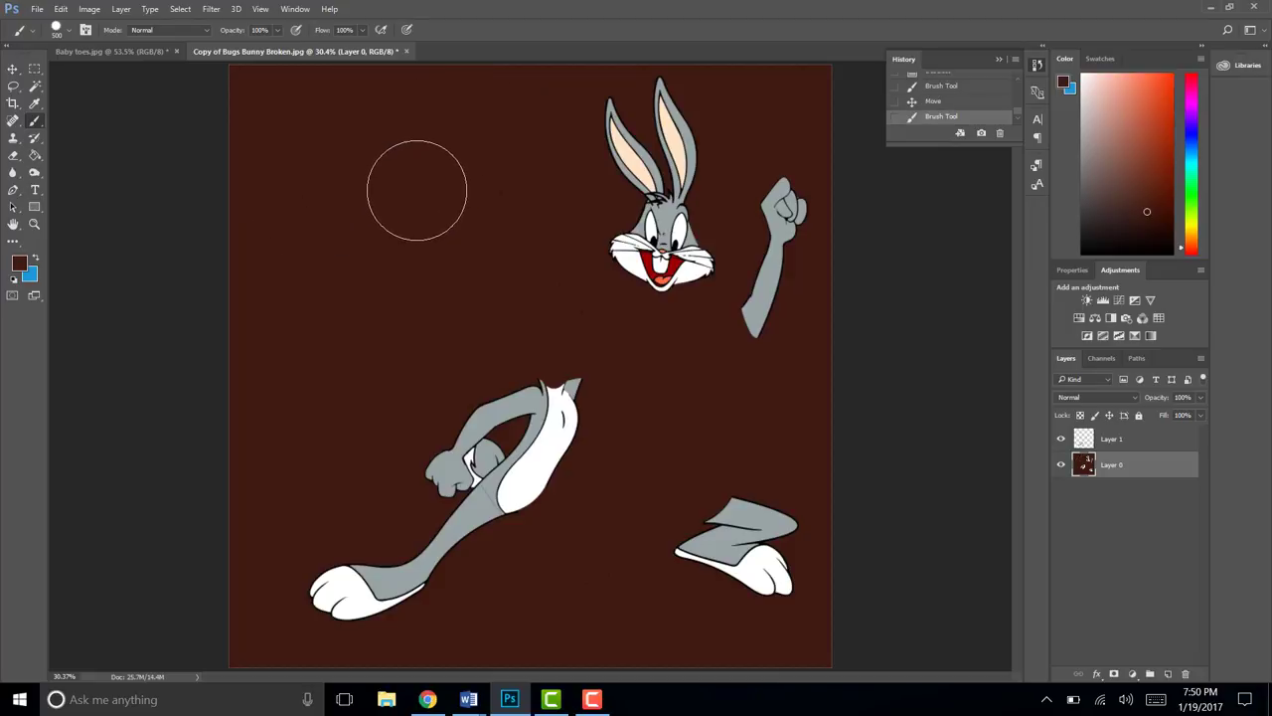
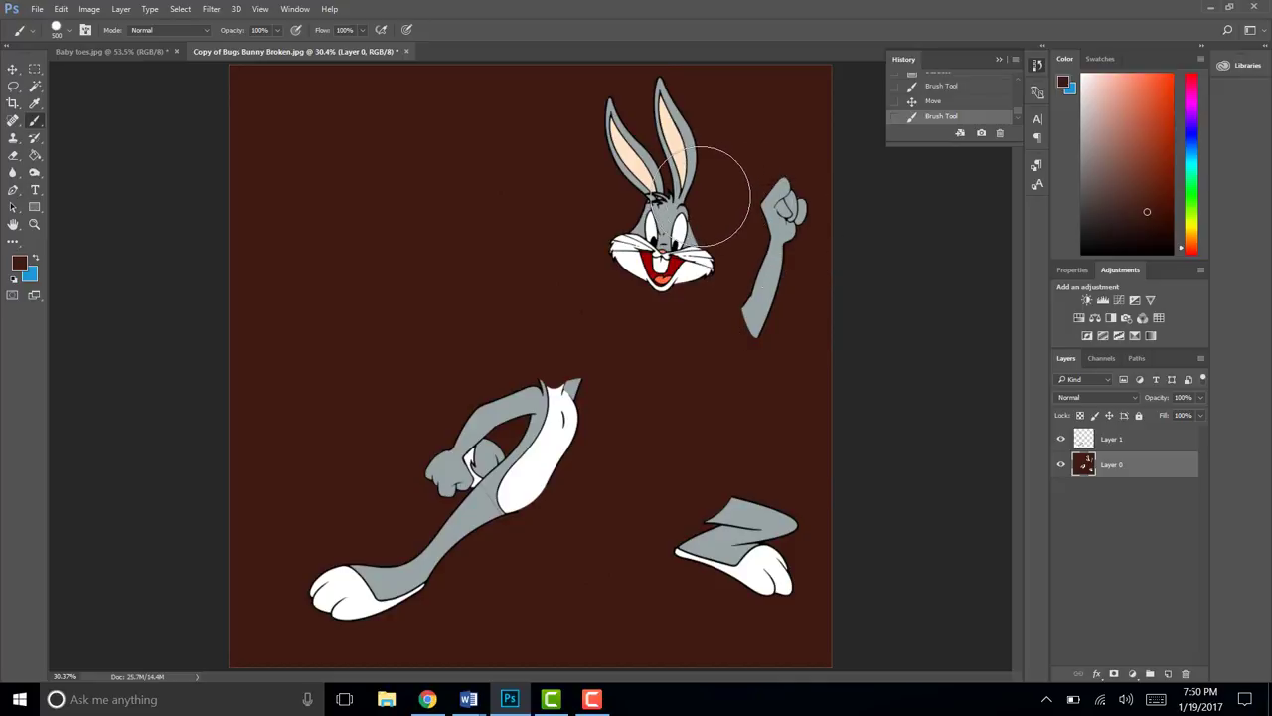
Select the rabbit's head and both ears on Layer 0 with the Quick Selection tool at a 50 px brush size
{"action": "left_click", "coordinate": [36, 87]}
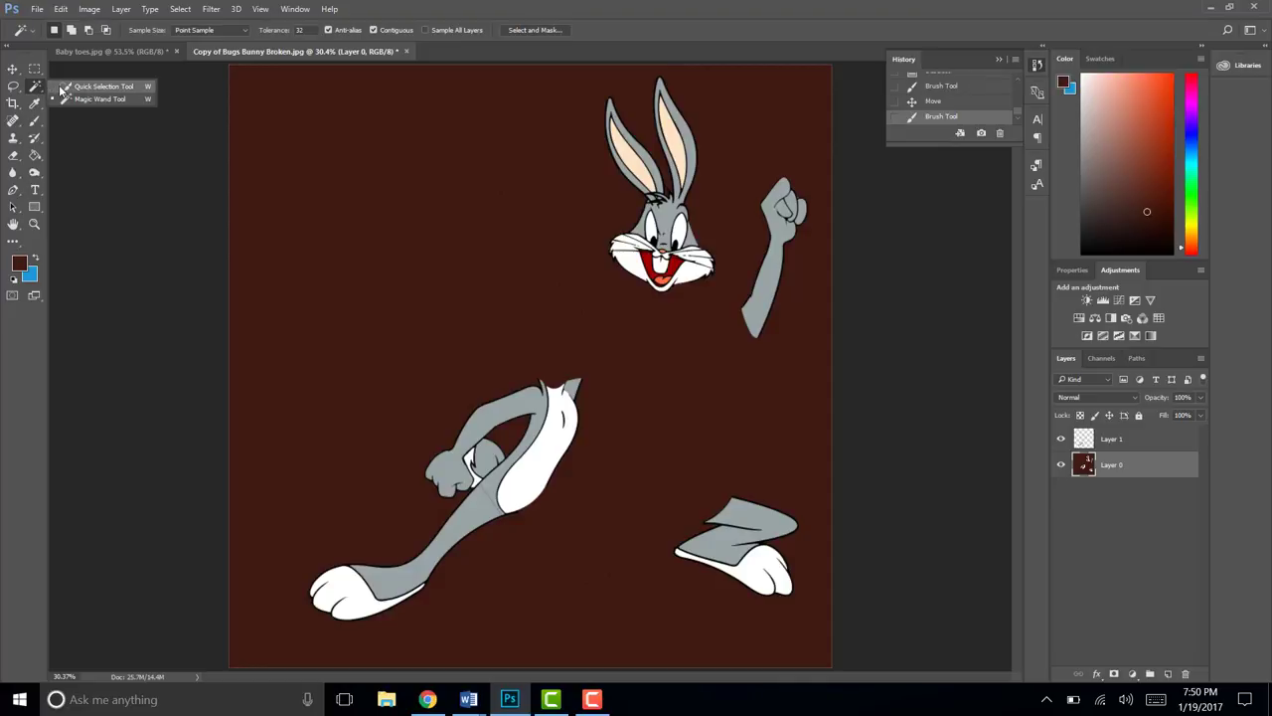
{"action": "left_click", "coordinate": [99, 87]}
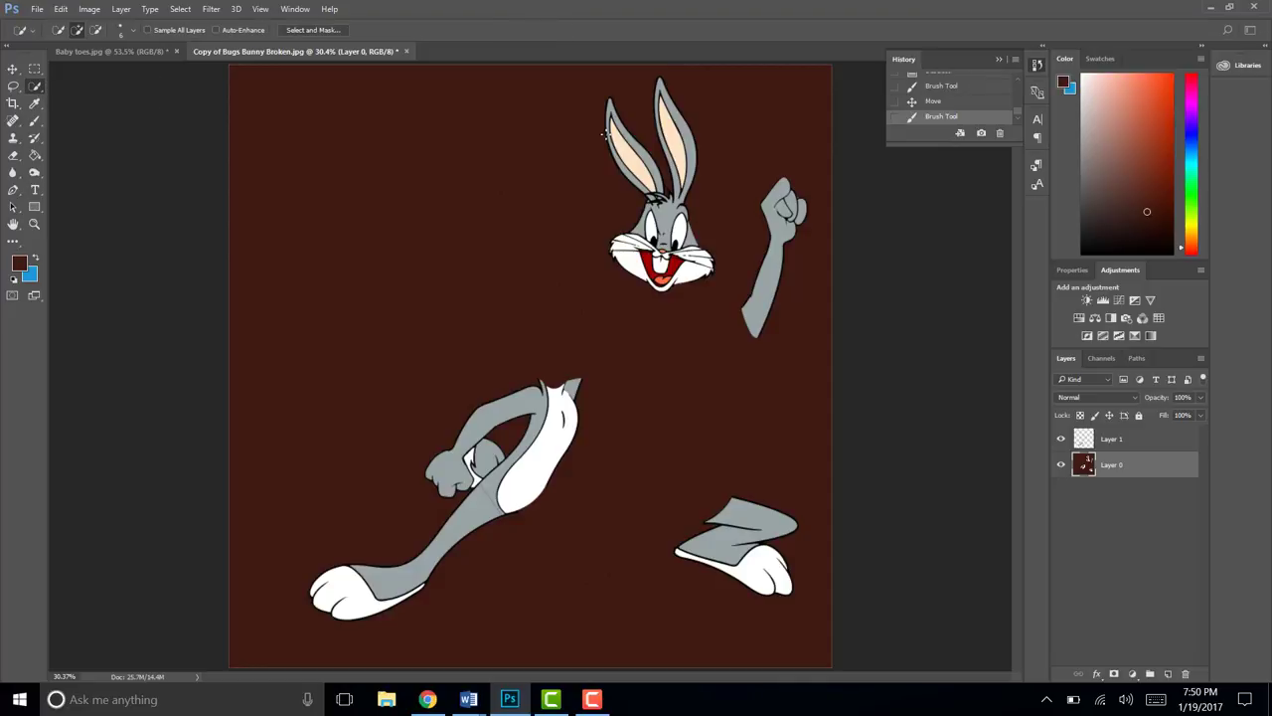
{"action": "key", "text": "bracketright"}
{"action": "key", "text": "bracketright"}
{"action": "key", "text": "bracketright"}
{"action": "key", "text": "bracketright"}
{"action": "key", "text": "bracketright"}
{"action": "mouse_move", "coordinate": [615, 130]}
{"action": "left_mouse_down"}
{"action": "mouse_move", "coordinate": [649, 183]}
{"action": "mouse_move", "coordinate": [620, 154]}
{"action": "left_mouse_up"}
{"action": "left_click", "coordinate": [659, 201]}
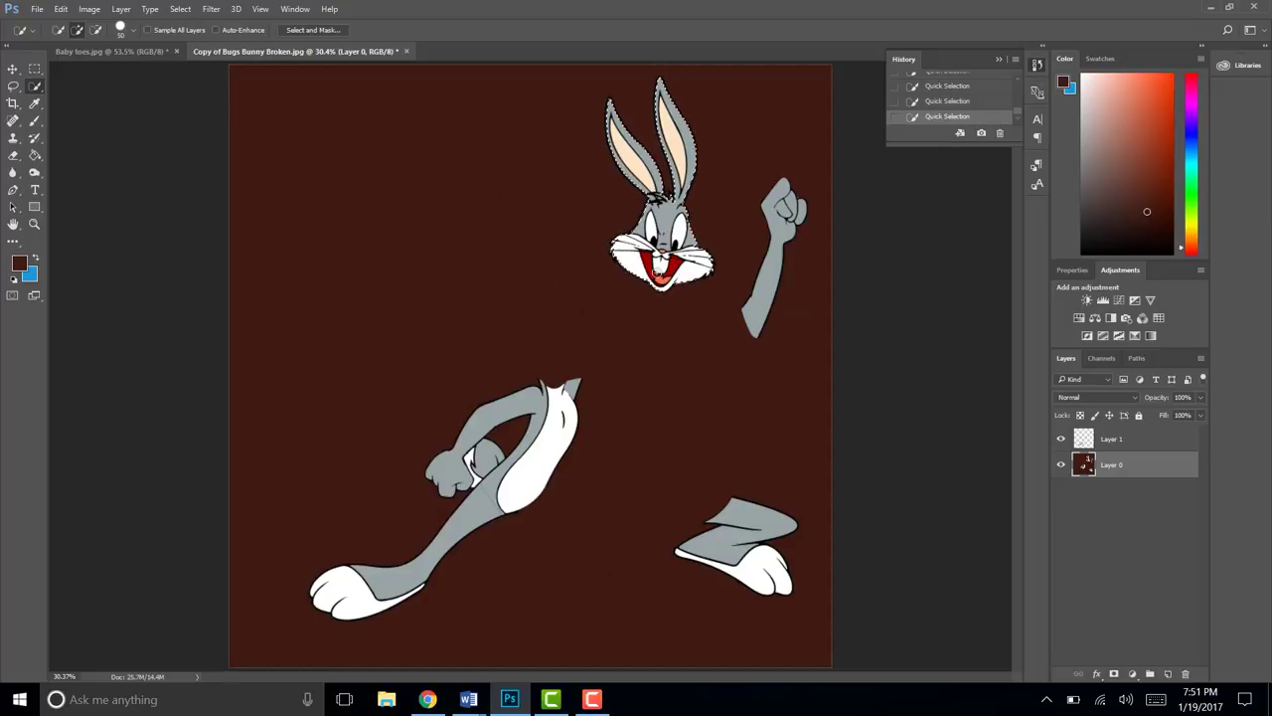
Add the black outline around the ears and head to the selection using the Magic Wand with tolerance 32
{"action": "key", "text": "ctrl+plus"}
{"action": "key", "text": "ctrl+plus"}
{"action": "key", "text": "ctrl+plus"}
{"action": "key", "text": "ctrl+plus"}
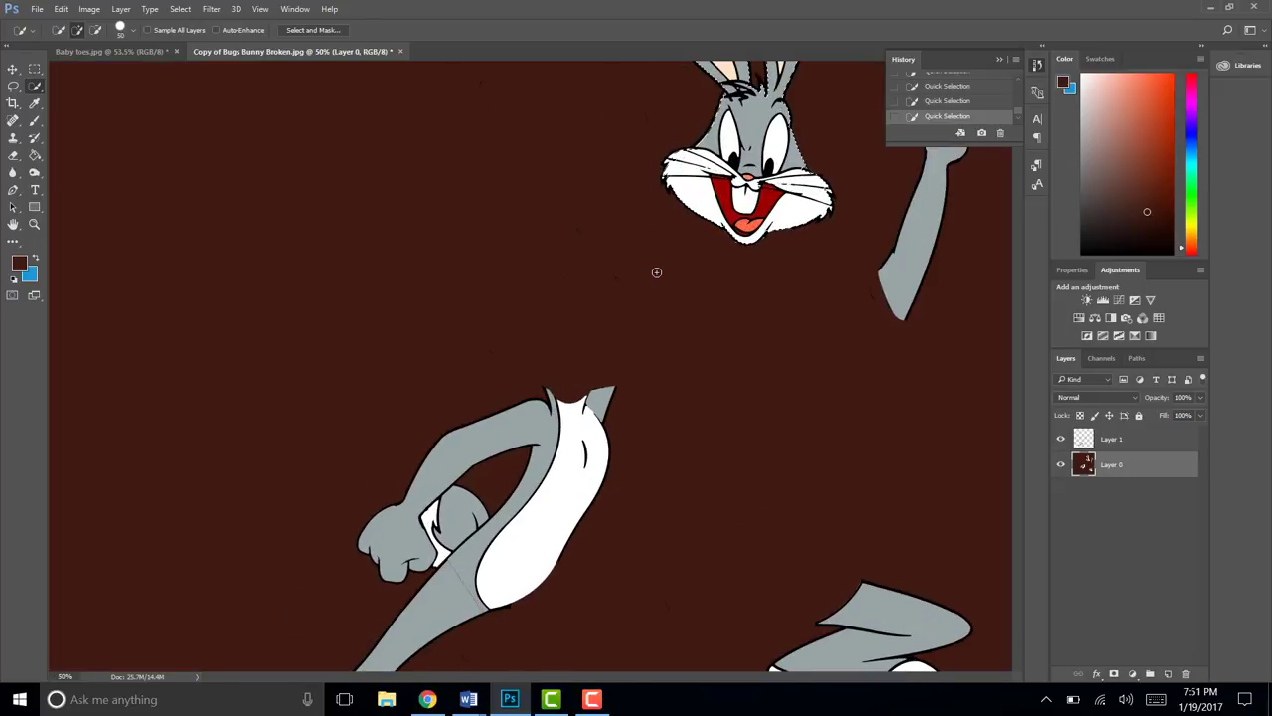
{"action": "left_click_drag", "start_coordinate": [618, 678], "coordinate": [694, 682]}
{"action": "left_click_drag", "start_coordinate": [1014, 322], "coordinate": [1007, 232]}
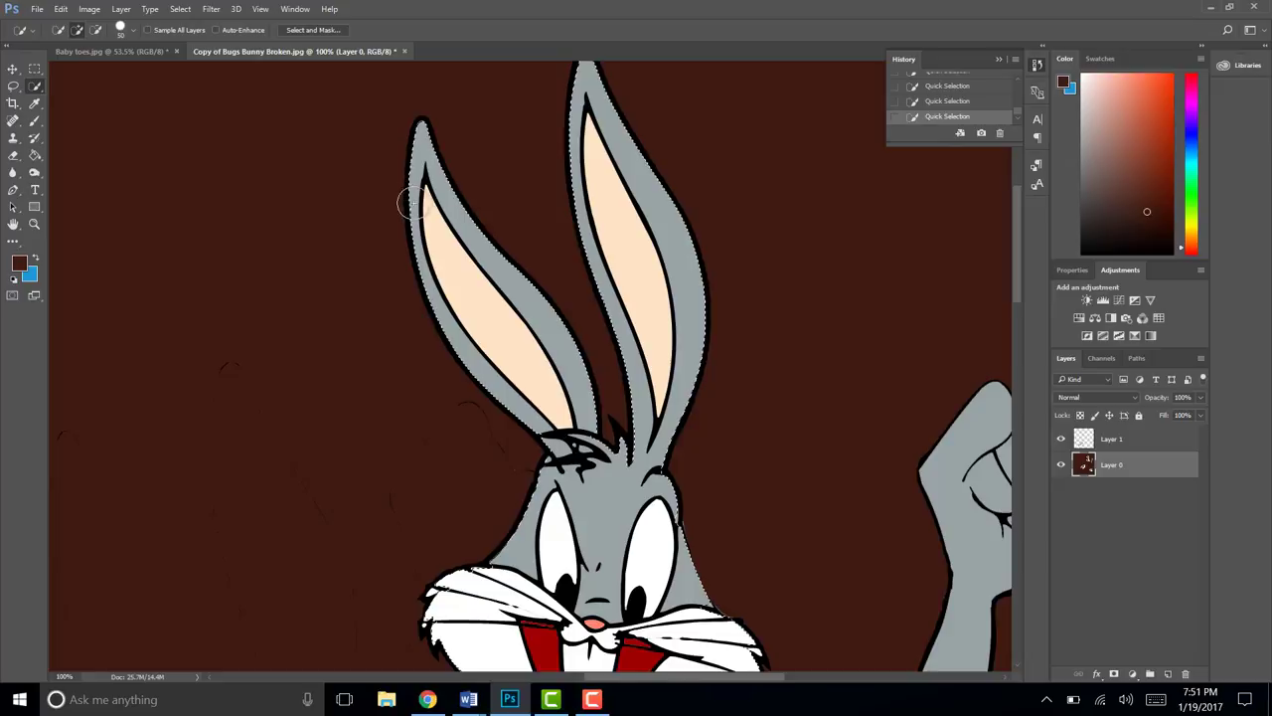
{"action": "right_click", "coordinate": [35, 90]}
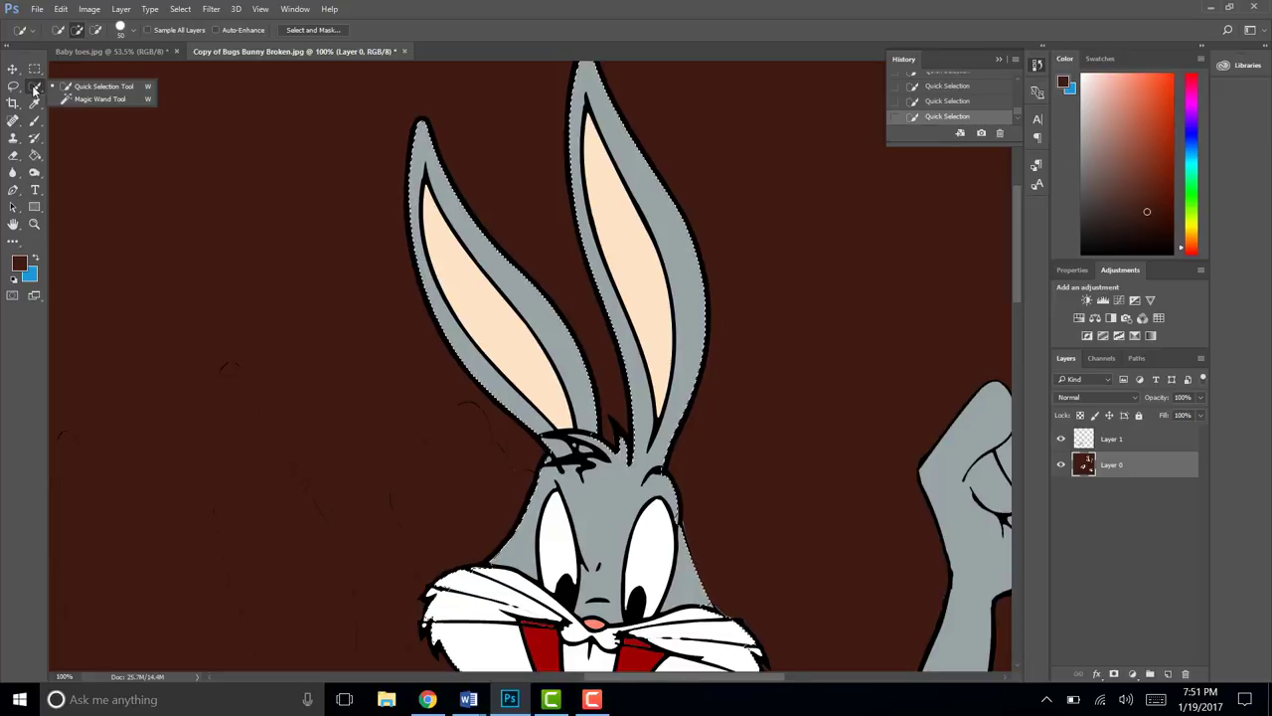
{"action": "left_click", "coordinate": [103, 100]}
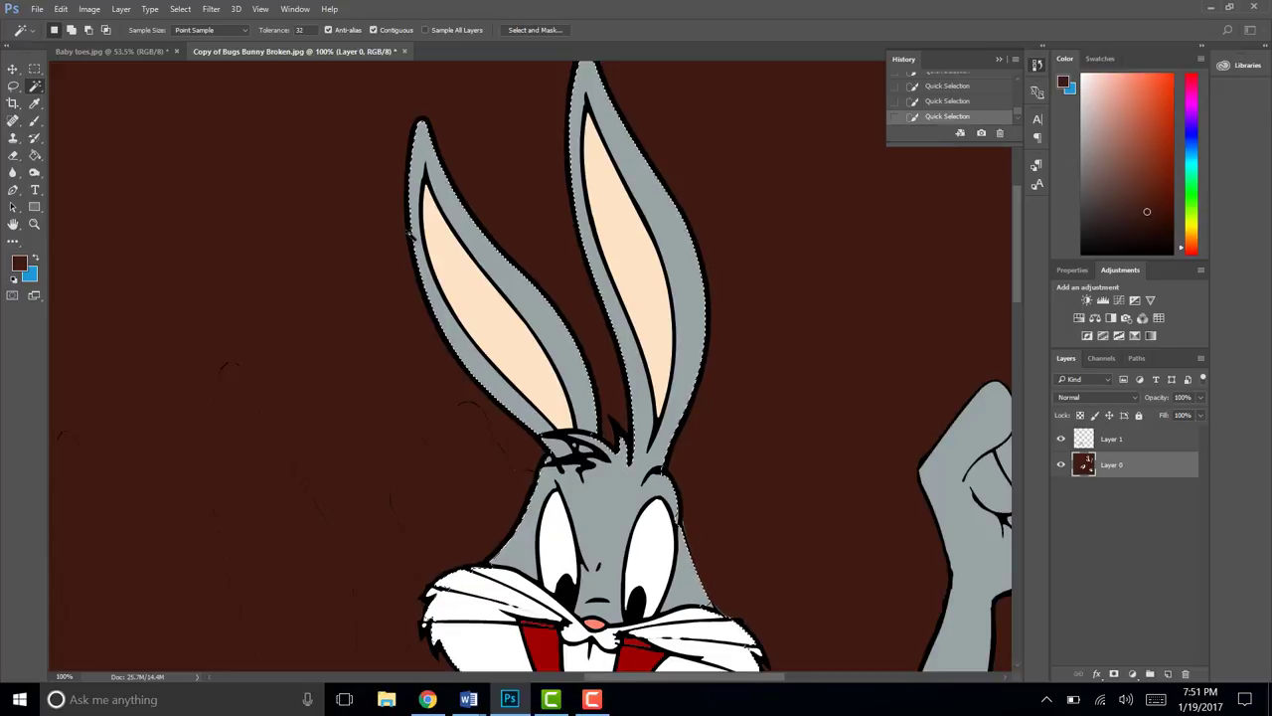
{"action": "key", "text": "shift"}
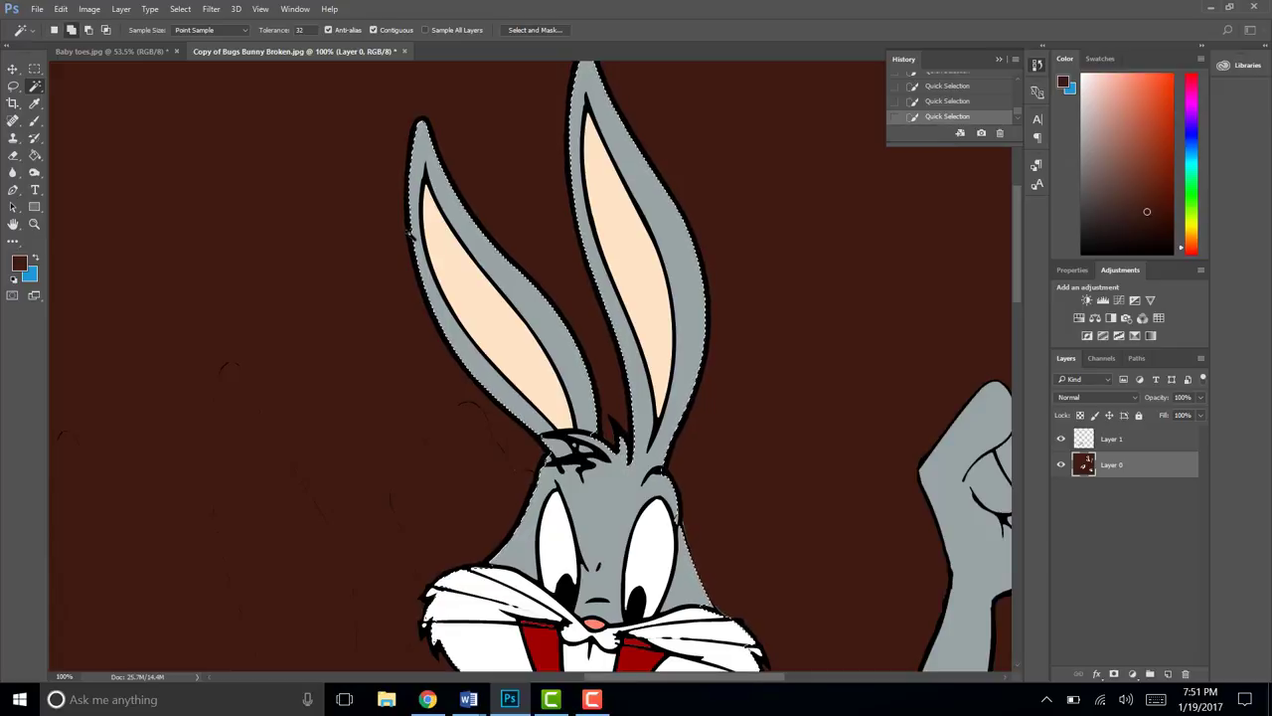
{"action": "left_click", "coordinate": [410, 233], "text": "shift"}
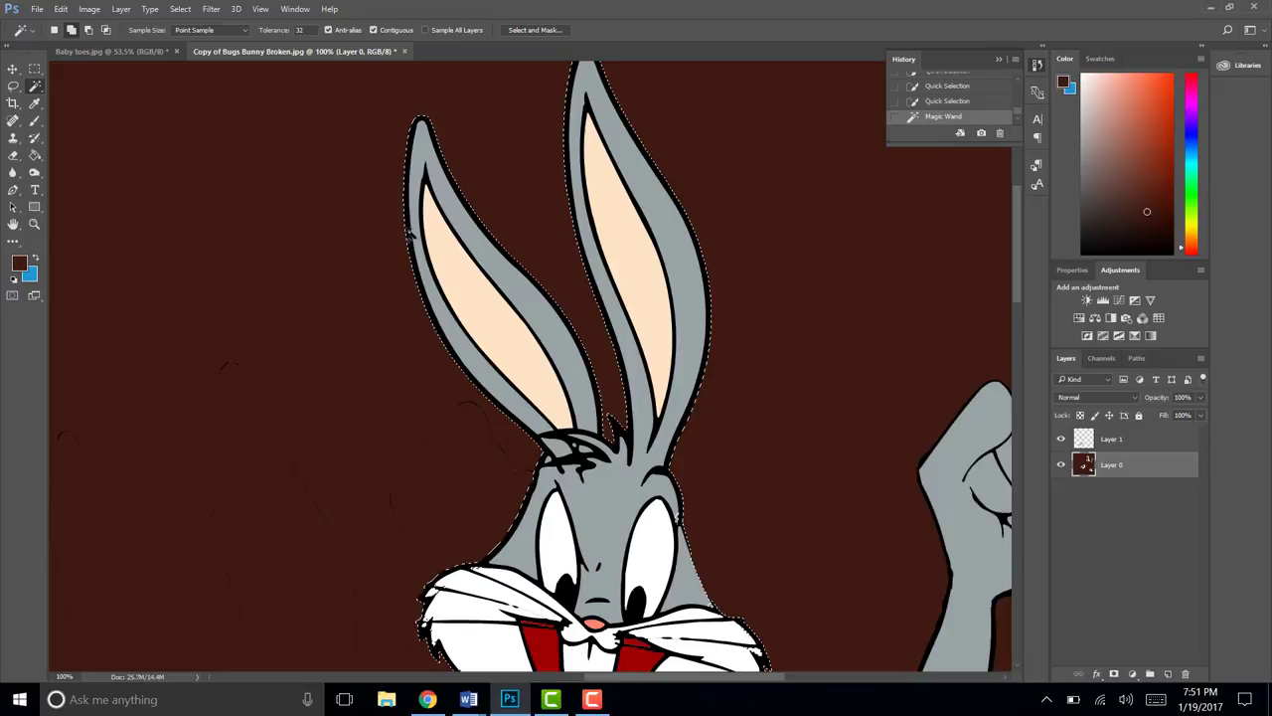
{"action": "key", "text": "shift"}
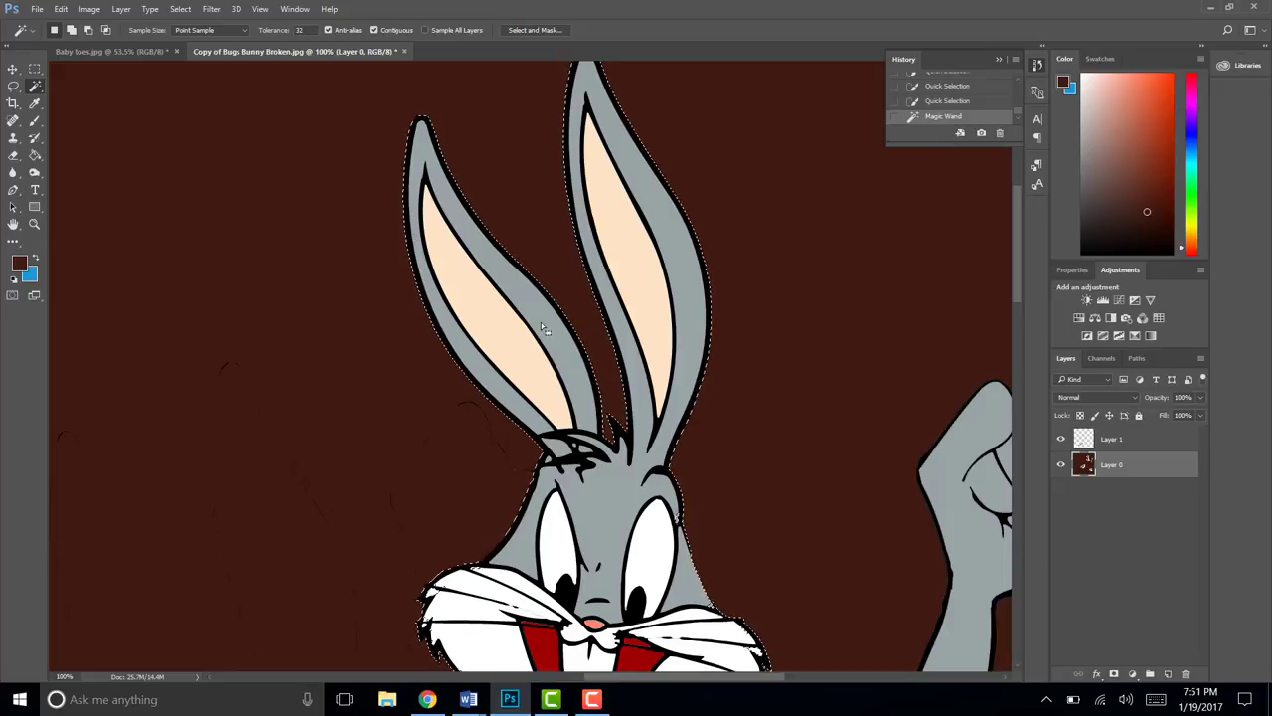
Add the missed white fur spots along the left cheek to the head selection with a 25 px Quick Selection brush
{"action": "scroll", "coordinate": [542, 328], "scroll_direction": "down", "scroll_amount": 3}
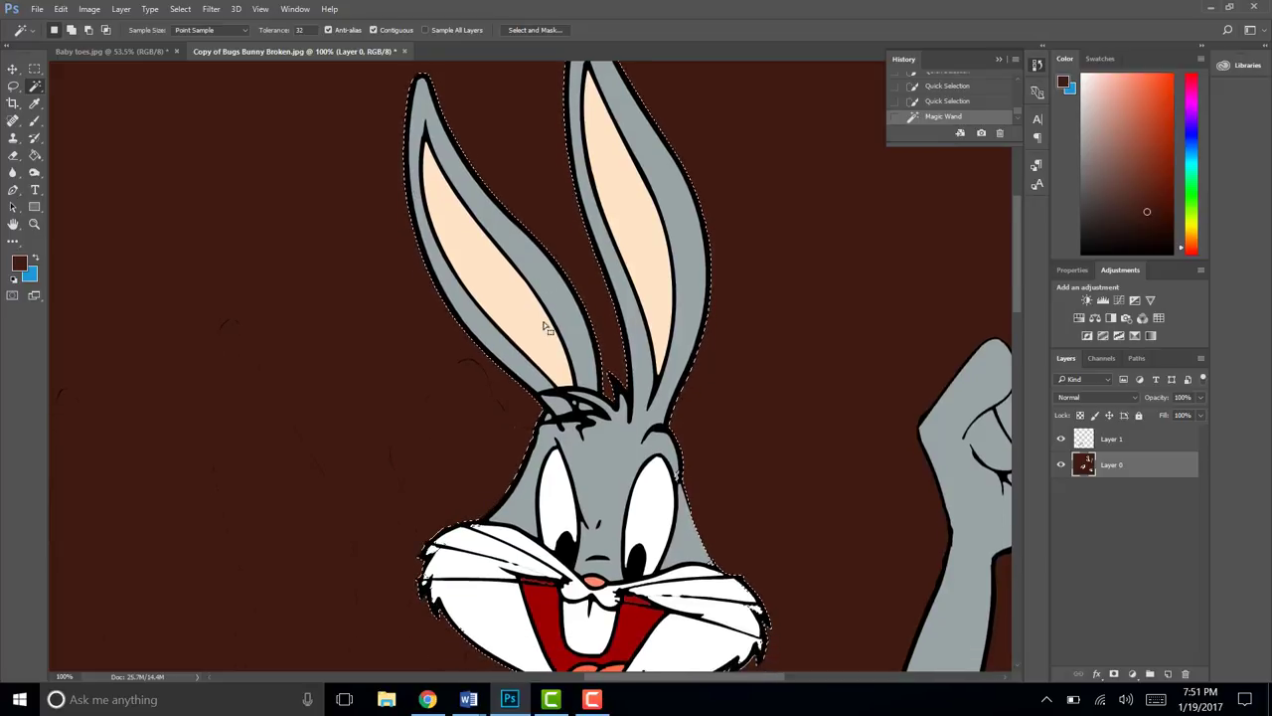
{"action": "scroll", "coordinate": [542, 328], "scroll_direction": "down", "scroll_amount": 5}
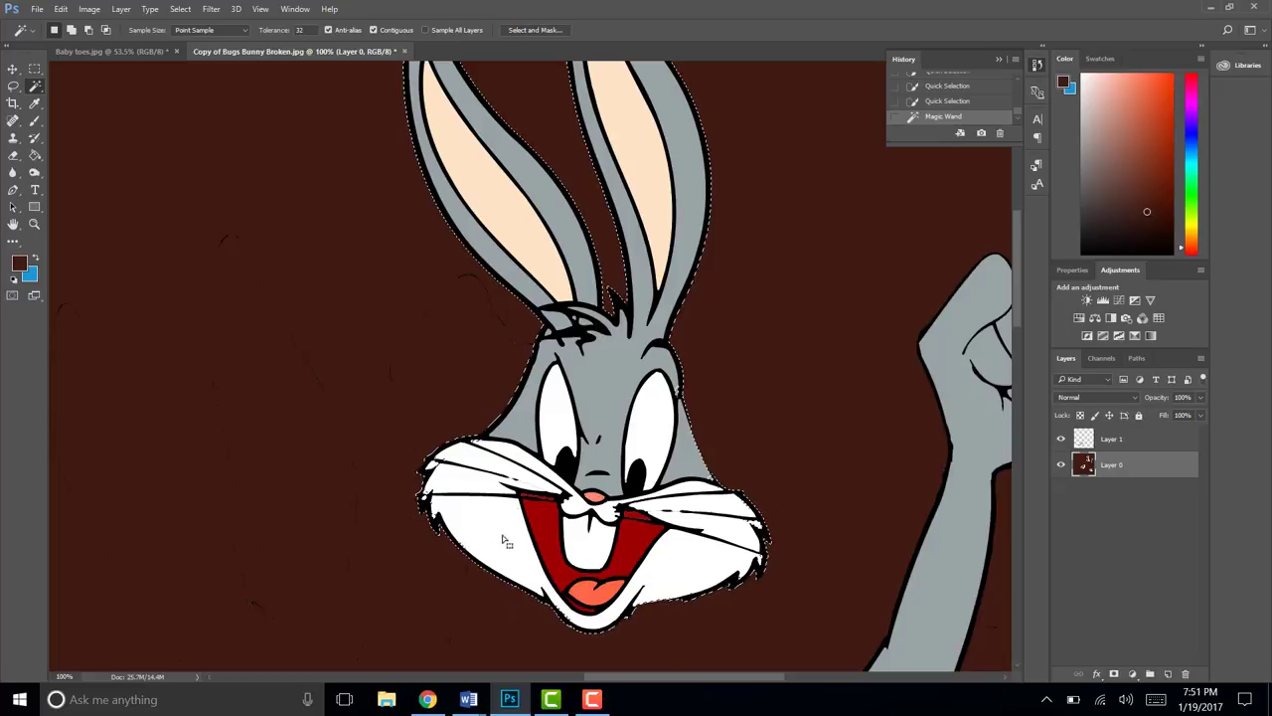
{"action": "key", "text": "ctrl+plus"}
{"action": "key", "text": "ctrl+plus"}
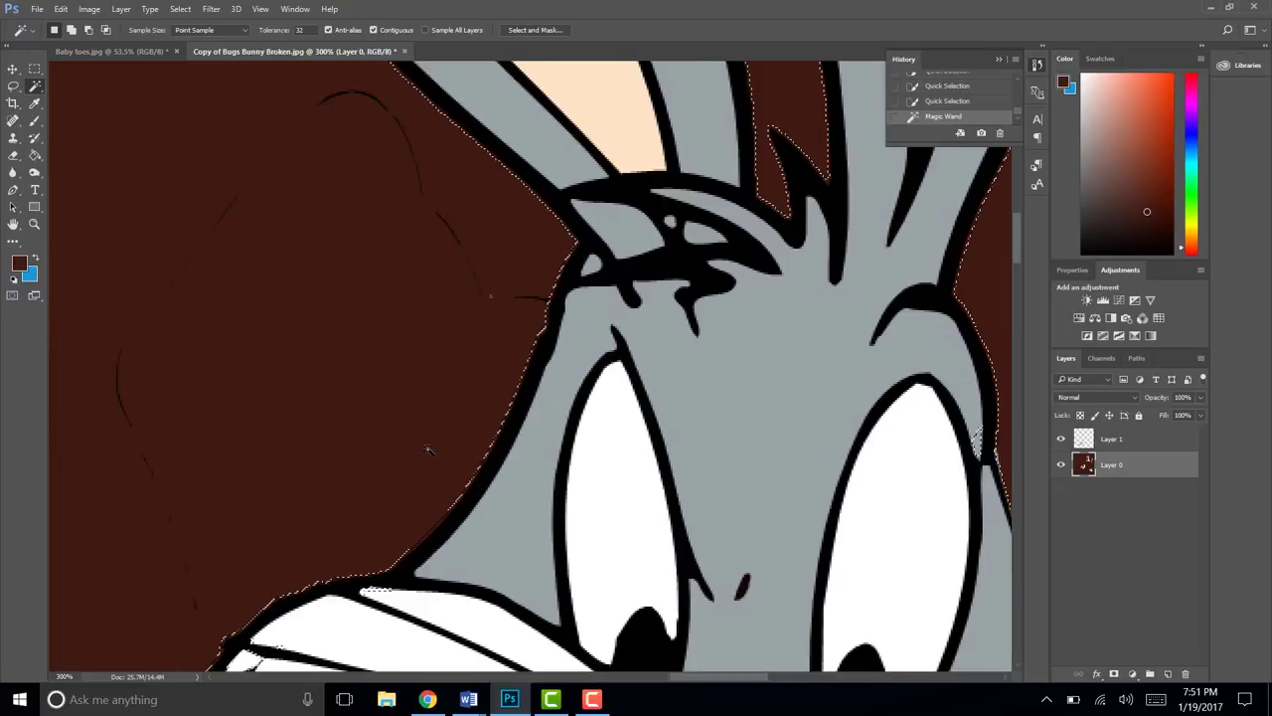
{"action": "scroll", "coordinate": [429, 450], "scroll_direction": "down", "scroll_amount": 5}
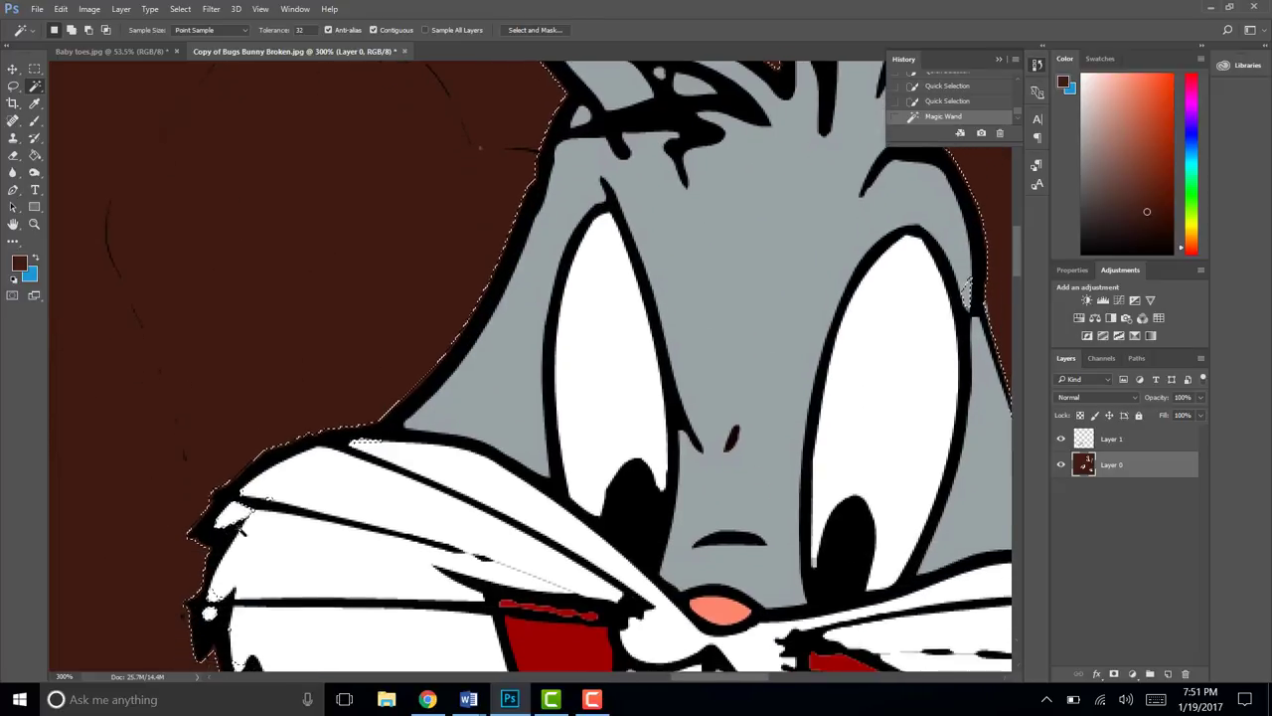
{"action": "scroll", "coordinate": [239, 526], "scroll_direction": "down", "scroll_amount": 5}
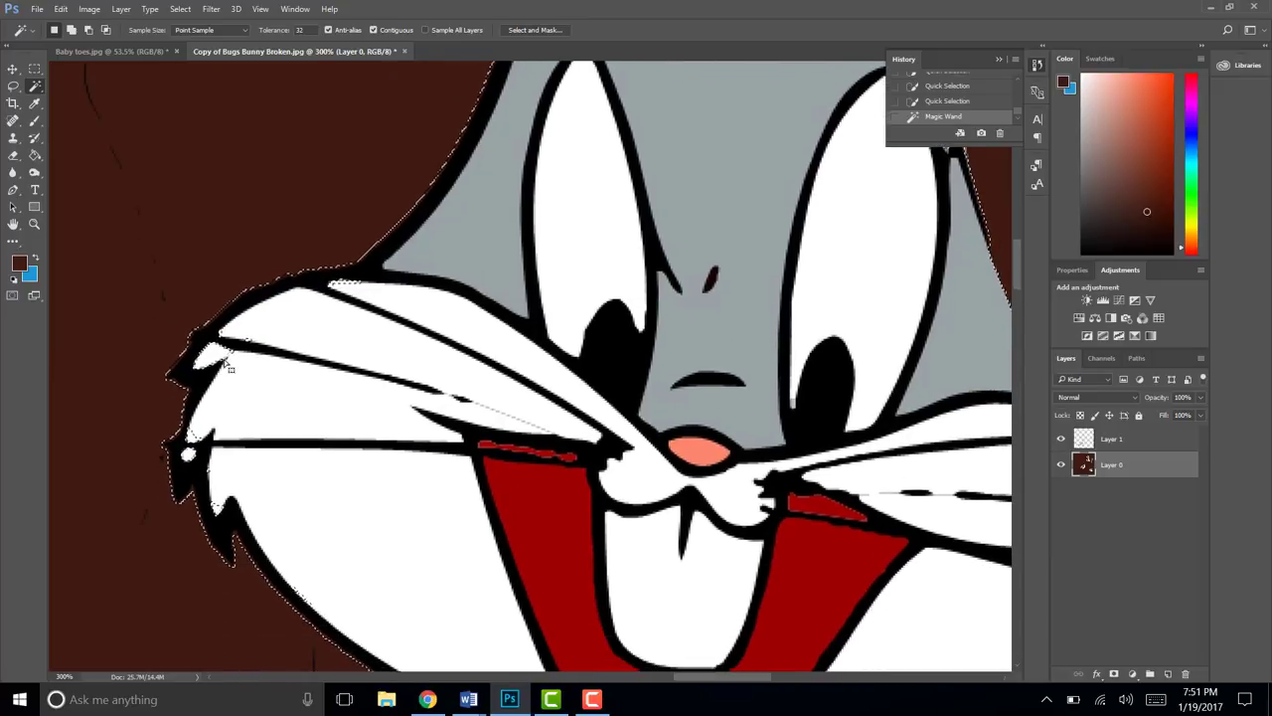
{"action": "scroll", "coordinate": [227, 366], "scroll_direction": "down", "scroll_amount": 1}
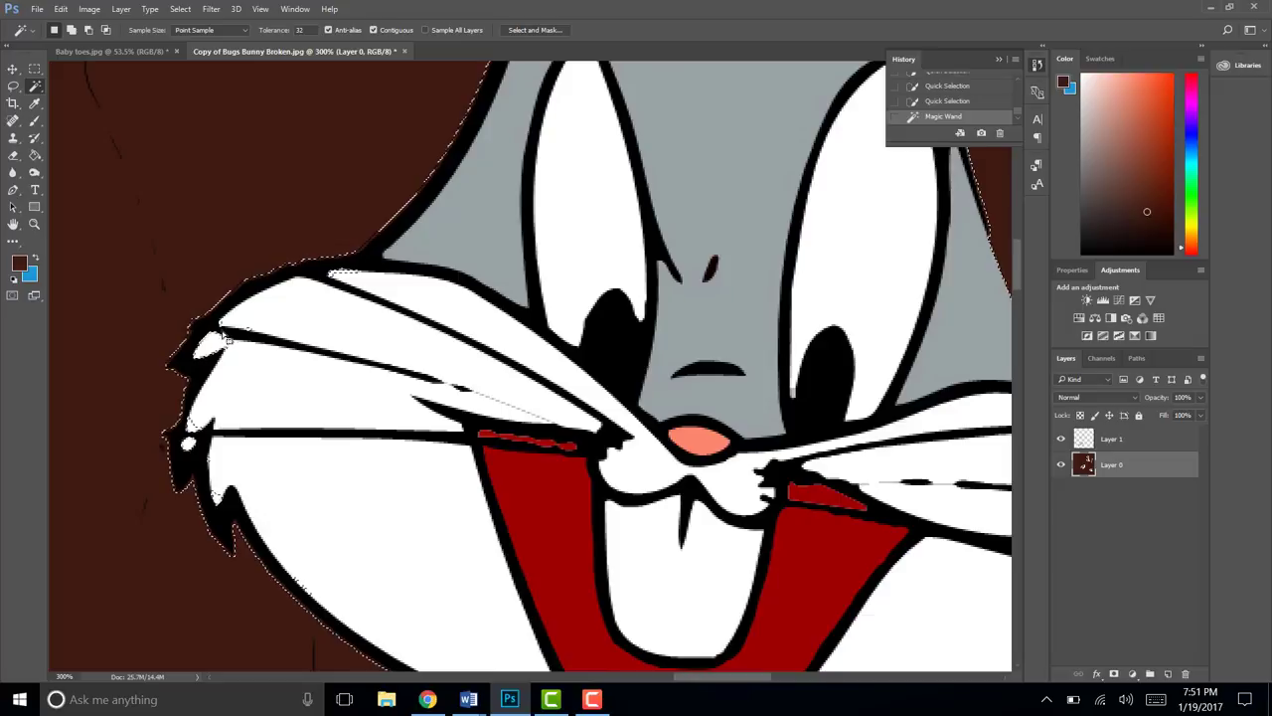
{"action": "right_click", "coordinate": [37, 89]}
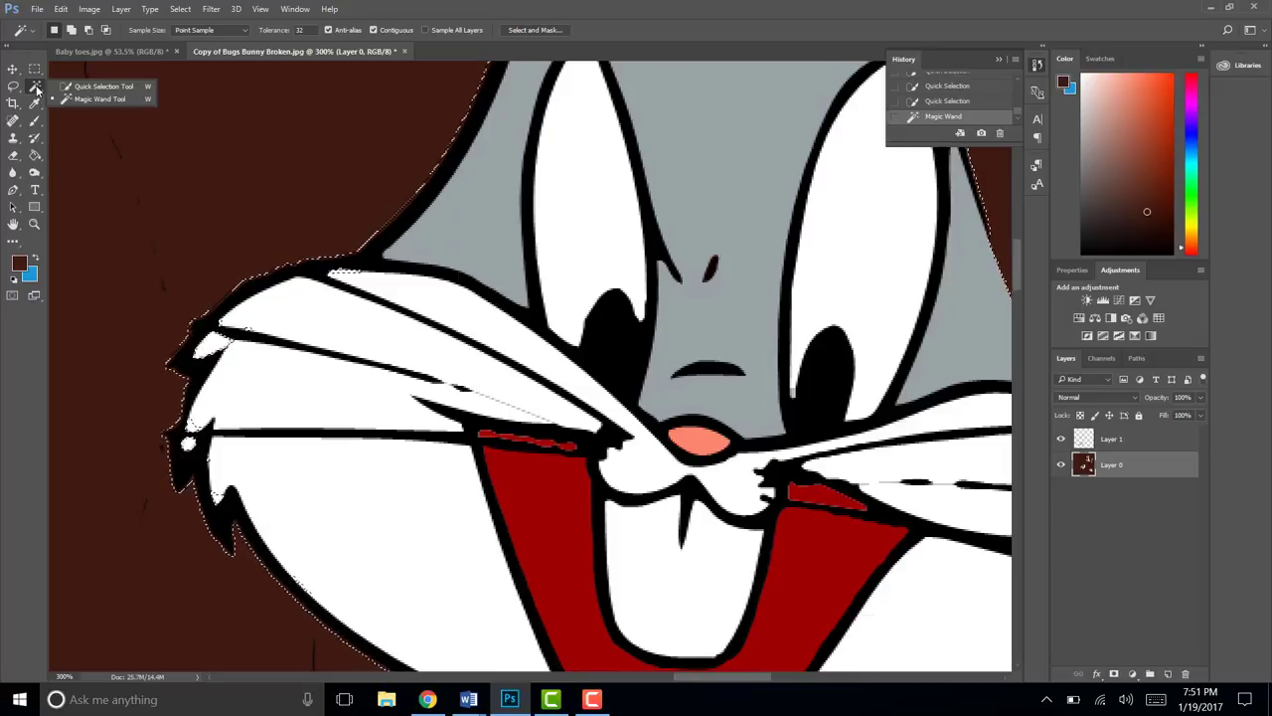
{"action": "left_click", "coordinate": [85, 86]}
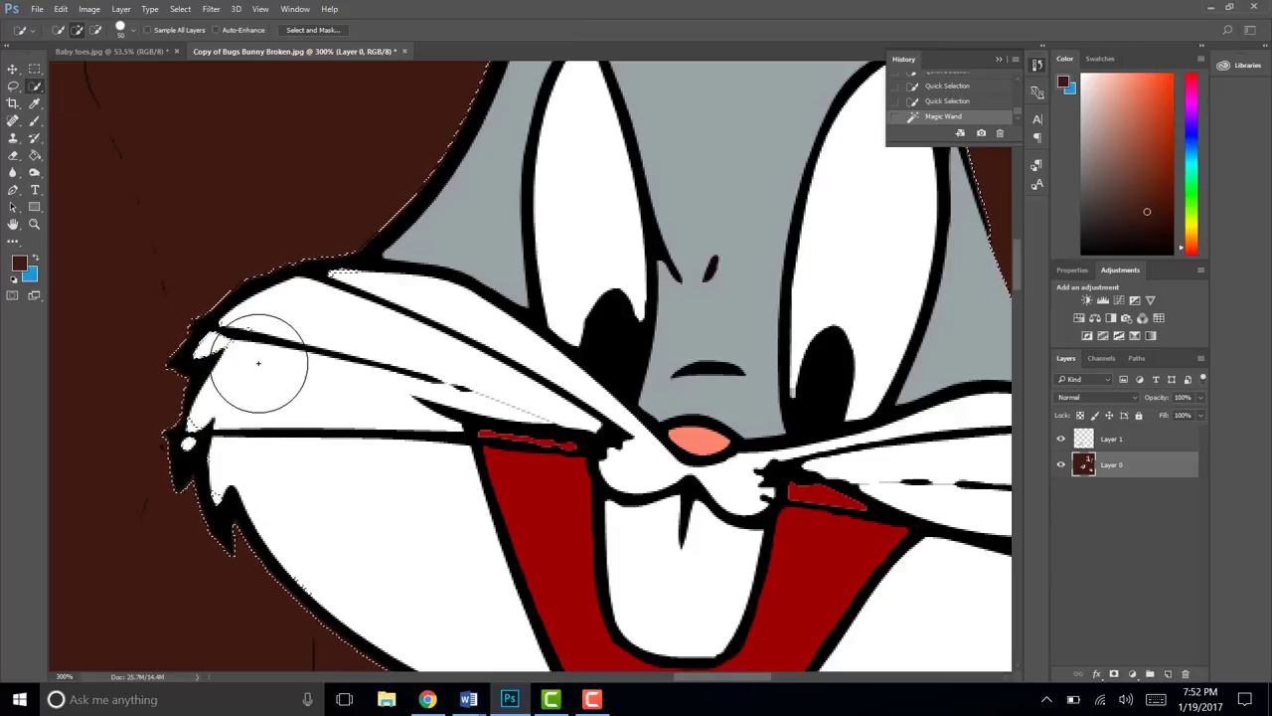
{"action": "key", "text": "bracketleft"}
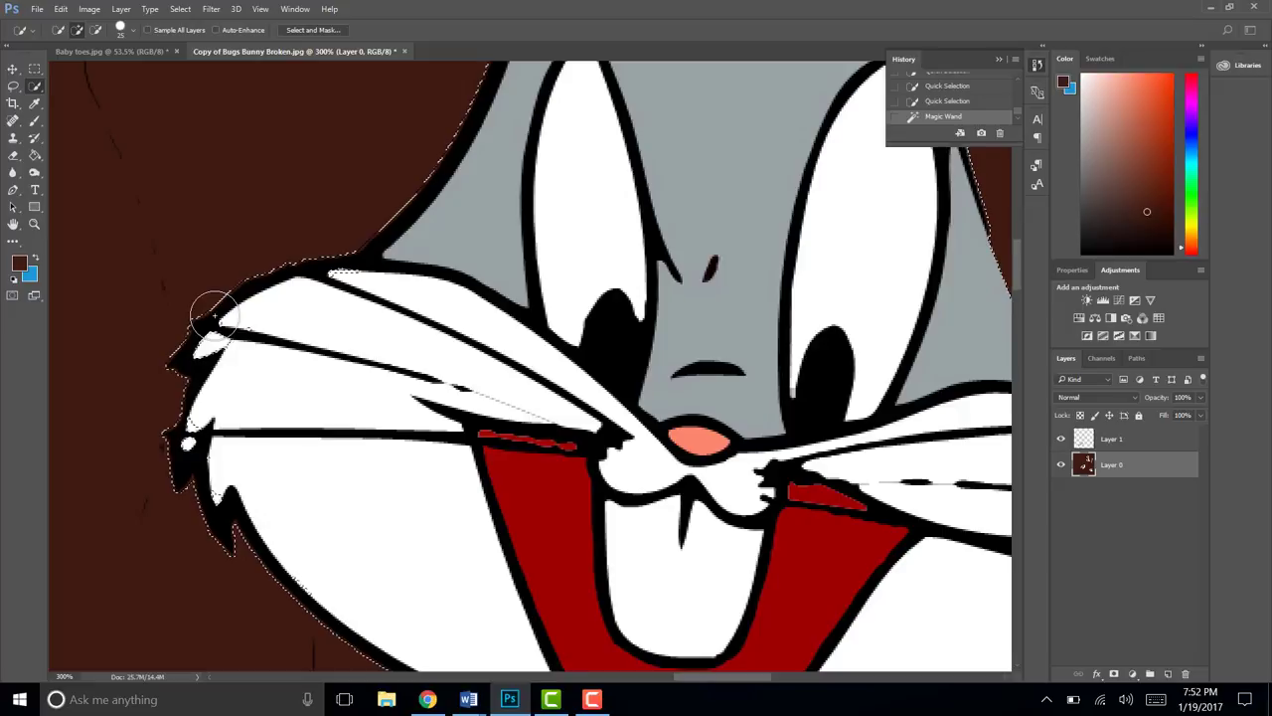
{"action": "left_click", "coordinate": [216, 317]}
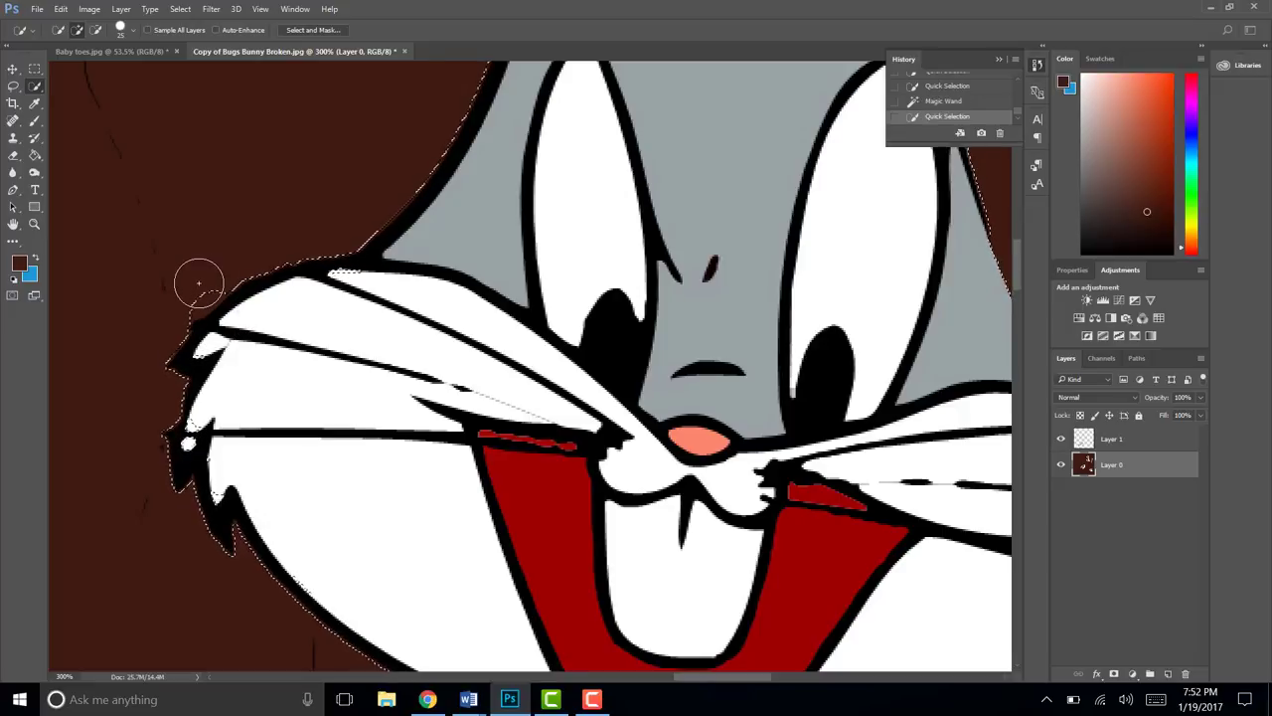
{"action": "key", "text": "ctrl+z"}
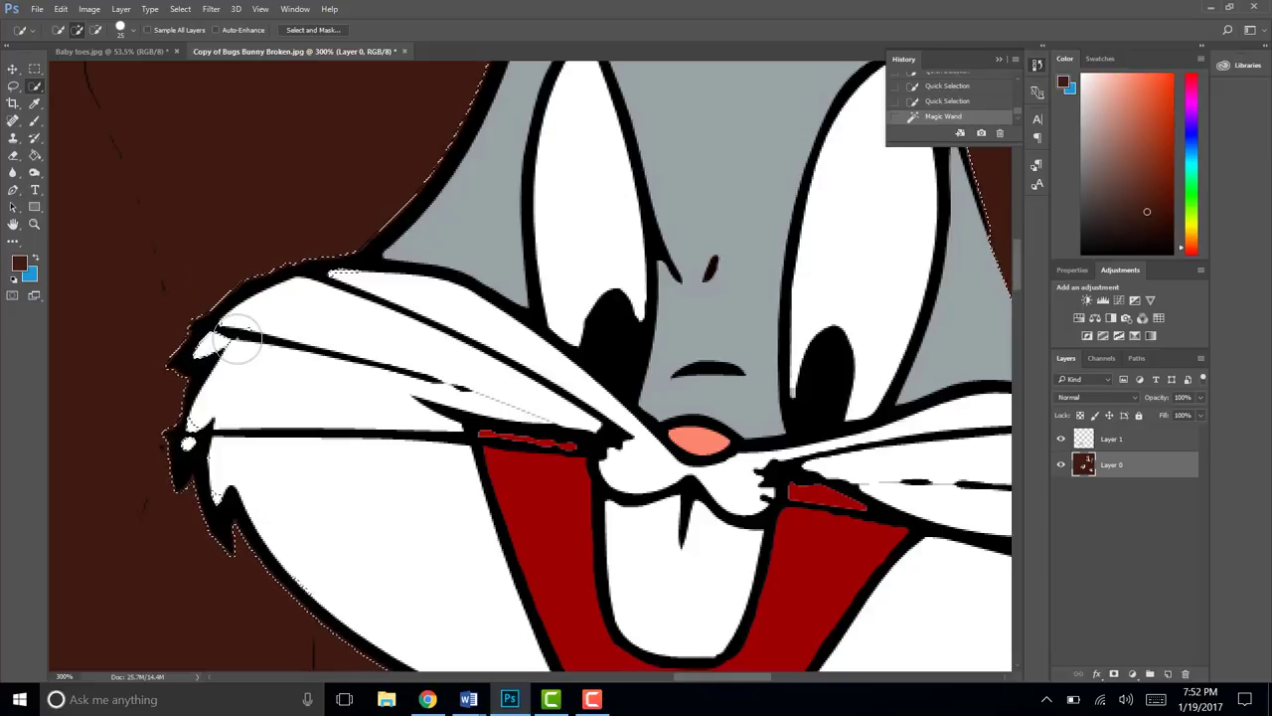
{"action": "left_click_drag", "start_coordinate": [241, 339], "coordinate": [218, 350]}
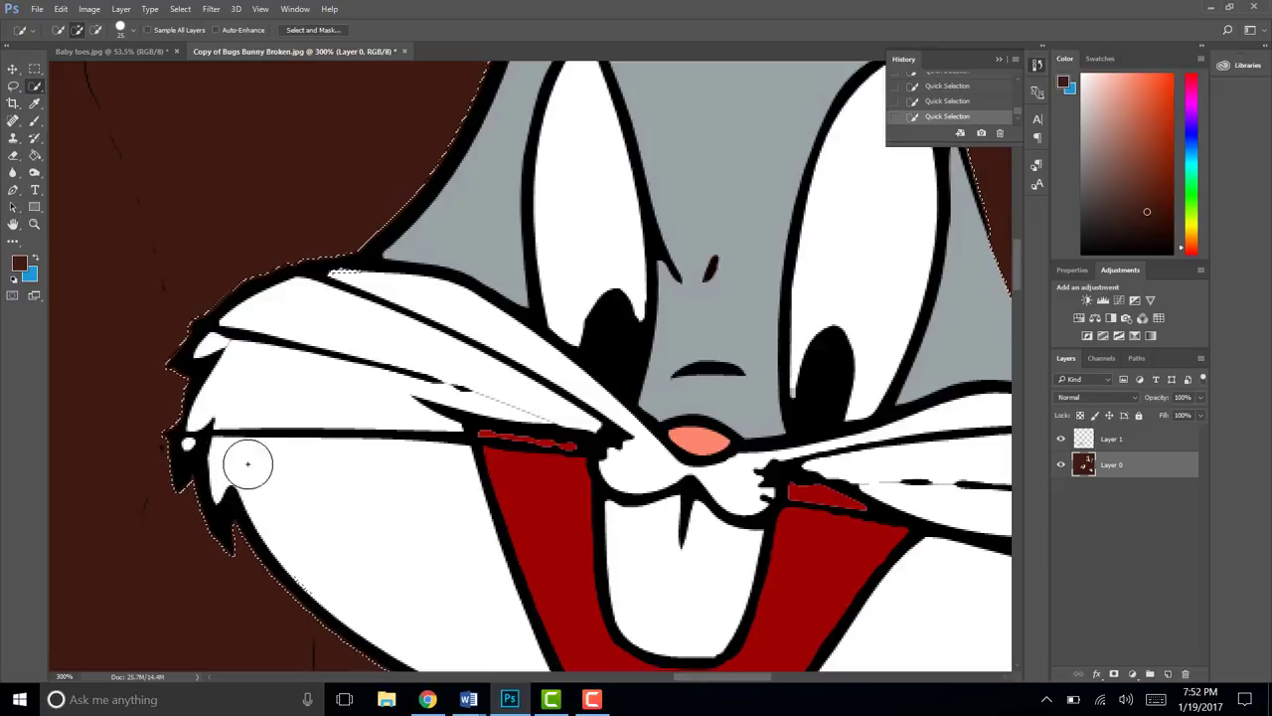
Add the missed patches along the right cheek's fur tips and upper edge to the head selection
{"action": "scroll", "coordinate": [381, 534], "scroll_direction": "down", "scroll_amount": 5}
{"action": "scroll", "coordinate": [525, 531], "scroll_direction": "down", "scroll_amount": 7}
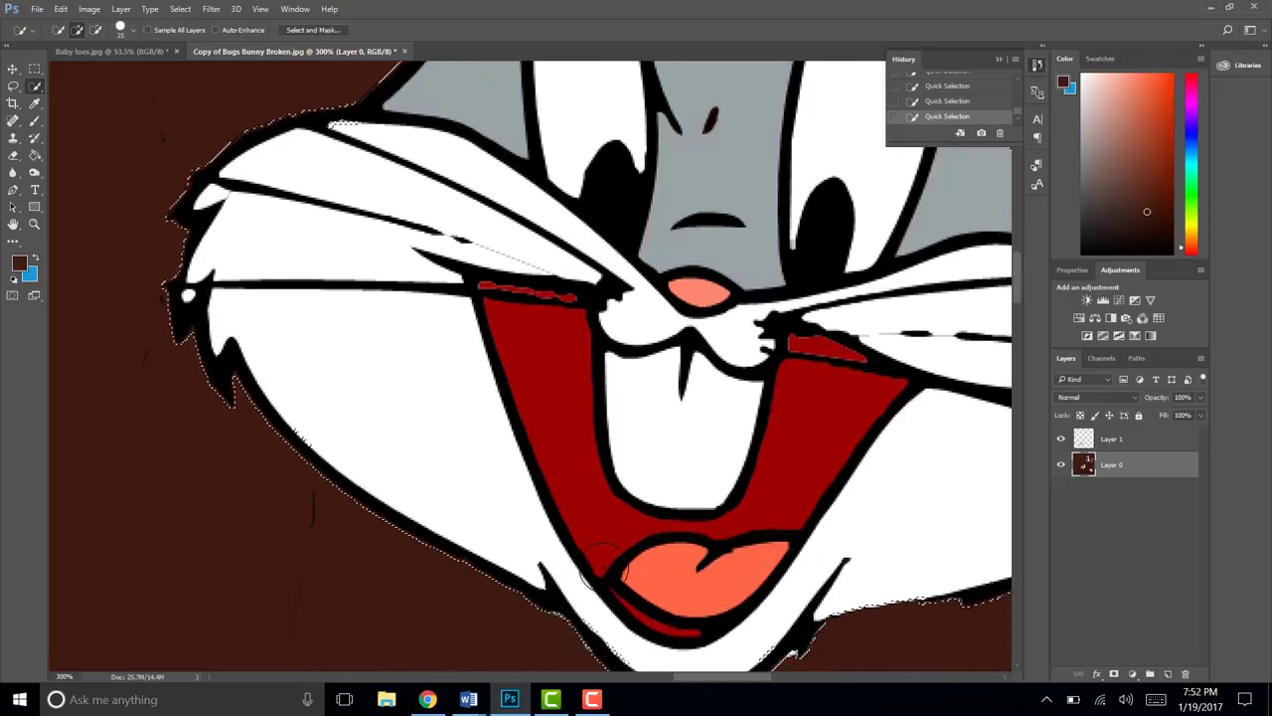
{"action": "scroll", "coordinate": [641, 545], "scroll_direction": "left", "scroll_amount": 1}
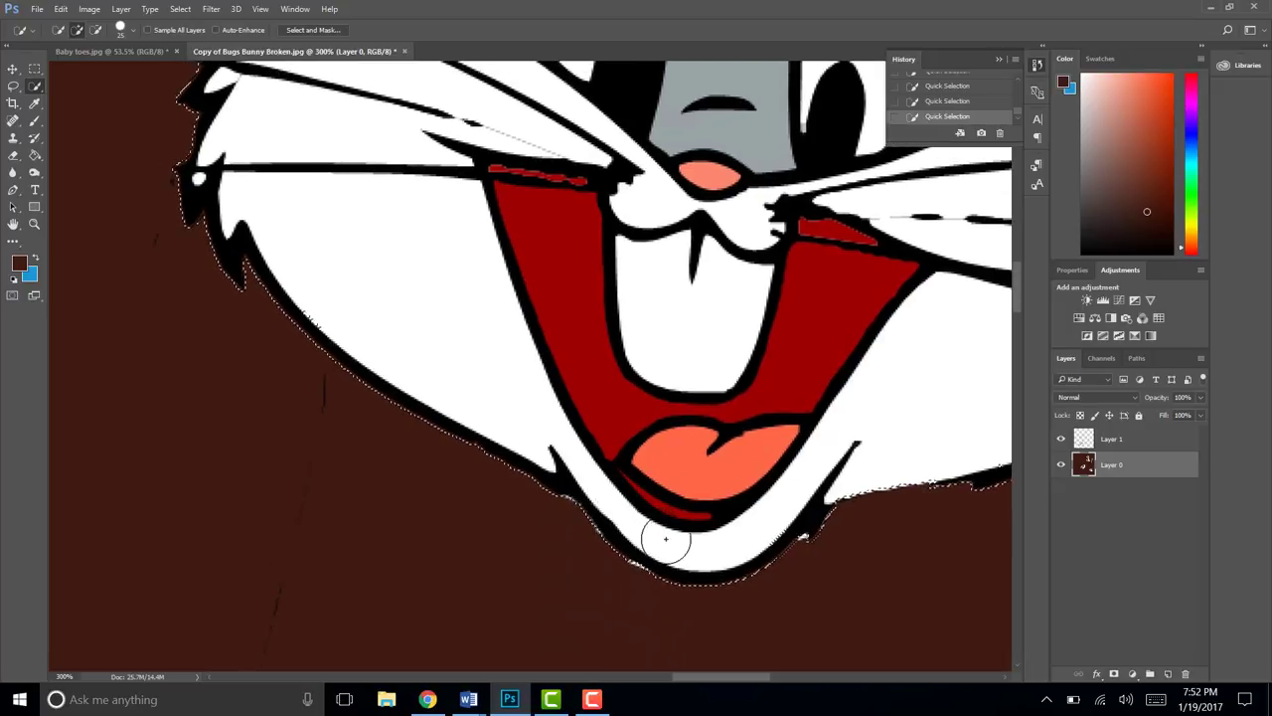
{"action": "left_click_drag", "start_coordinate": [729, 684], "coordinate": [775, 676]}
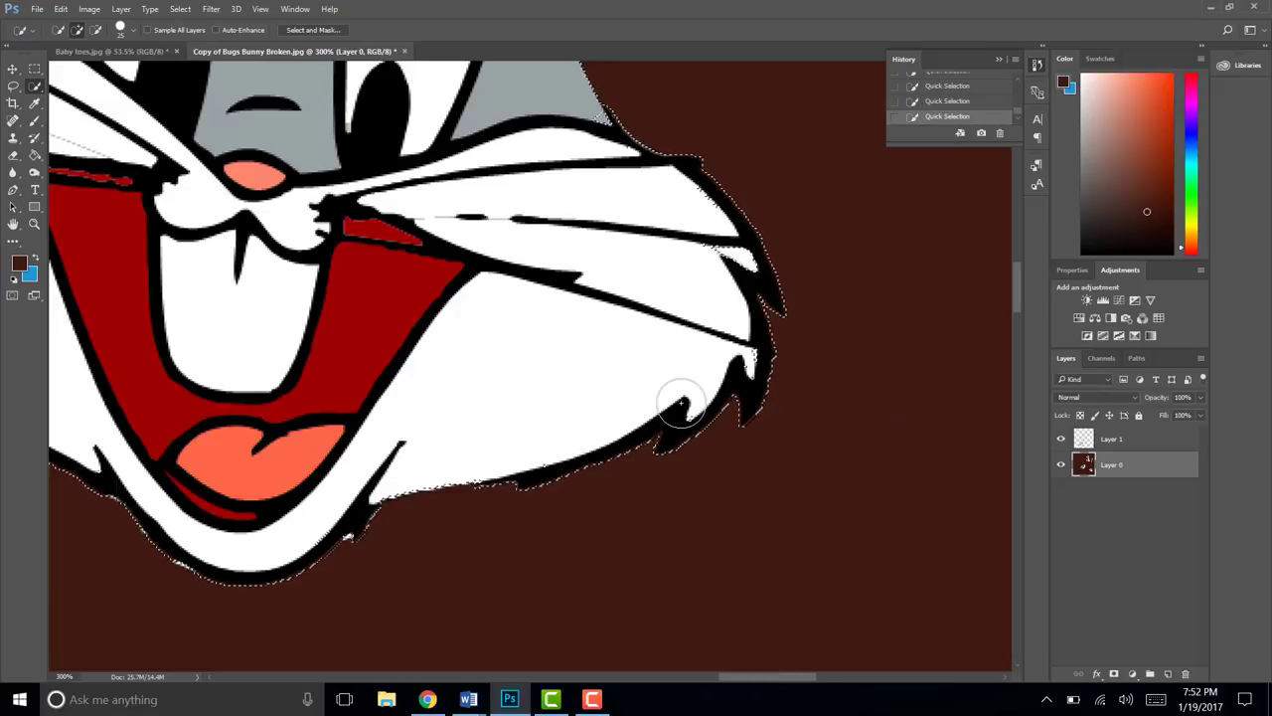
{"action": "mouse_move", "coordinate": [741, 359]}
{"action": "left_mouse_down"}
{"action": "mouse_move", "coordinate": [710, 285]}
{"action": "mouse_move", "coordinate": [728, 273]}
{"action": "left_mouse_up"}
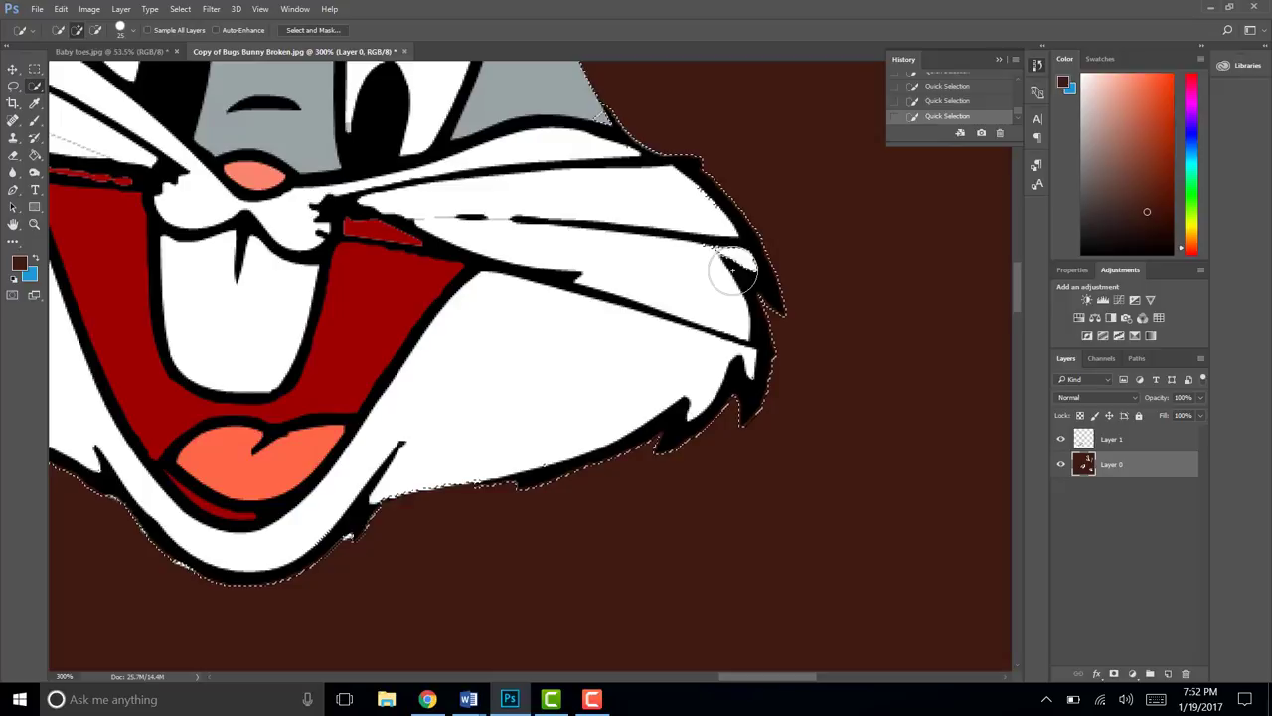
{"action": "left_click", "coordinate": [771, 301]}
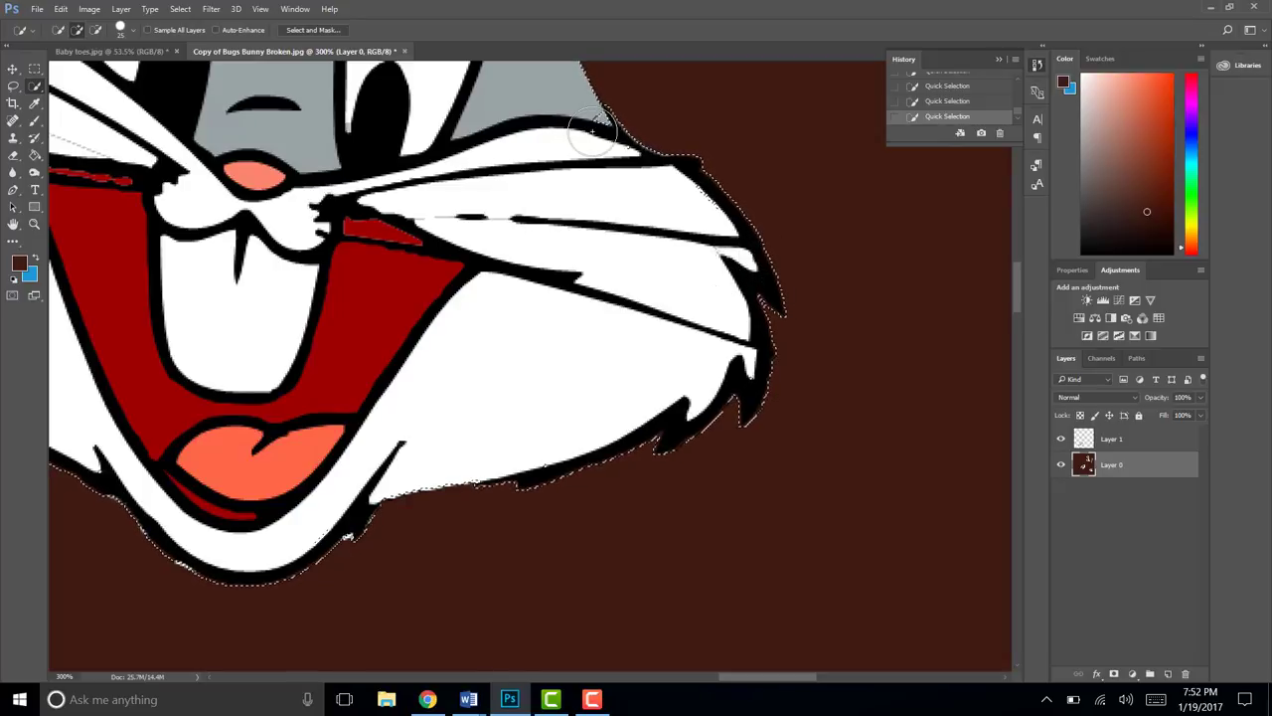
Copy the selected head to its own layer with Layer Via Copy, and make Layer 0 active again
{"action": "scroll", "coordinate": [491, 360], "scroll_direction": "up", "scroll_amount": 2}
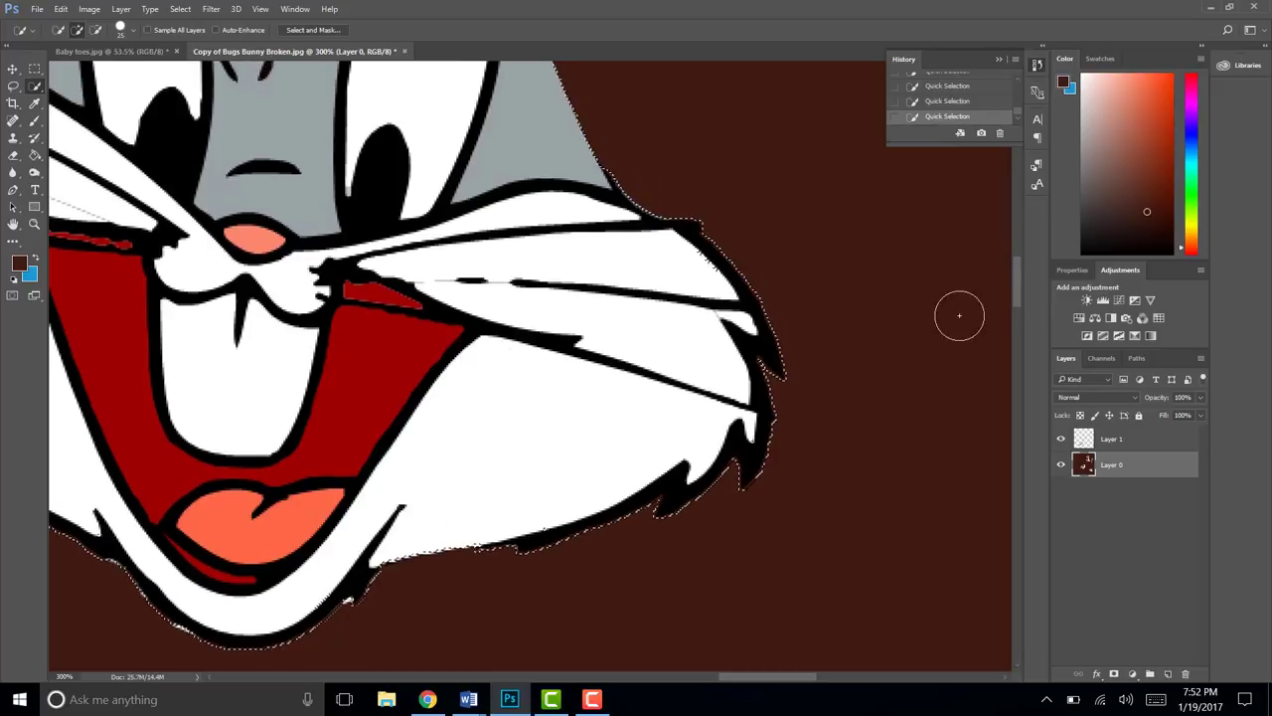
{"action": "left_click_drag", "start_coordinate": [1016, 280], "coordinate": [1016, 229]}
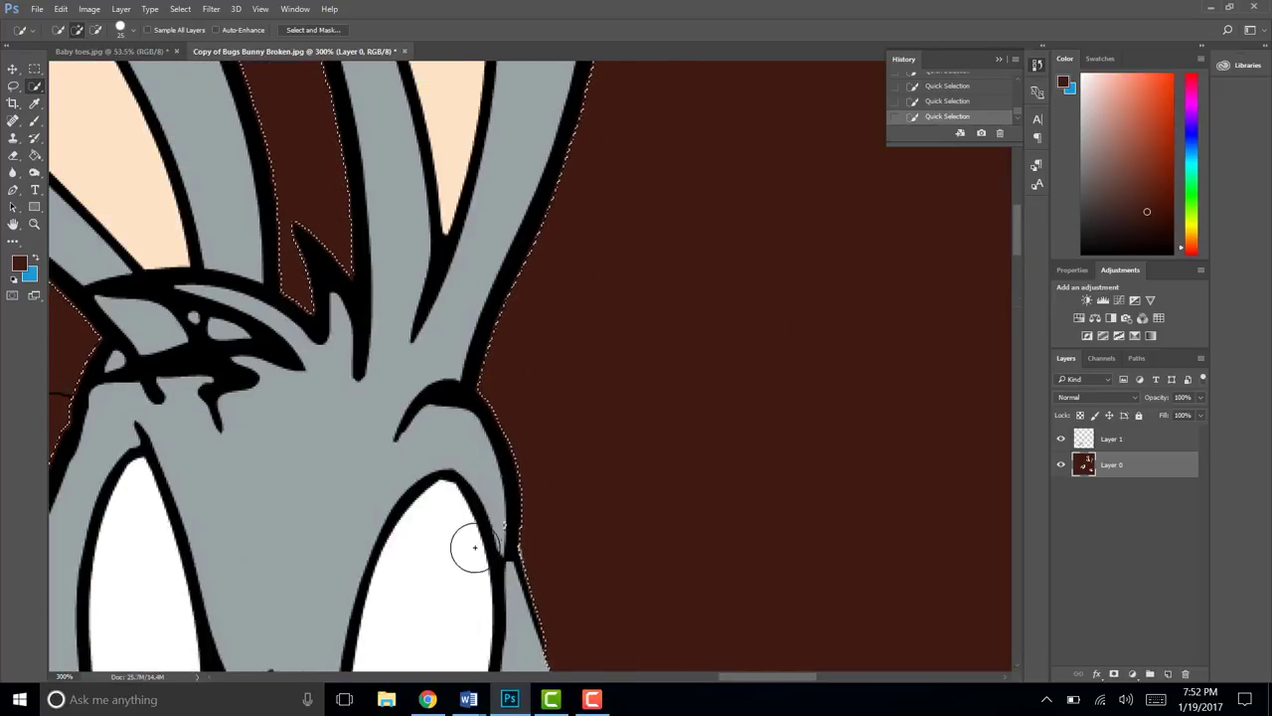
{"action": "scroll", "coordinate": [412, 506], "scroll_direction": "up", "scroll_amount": 2}
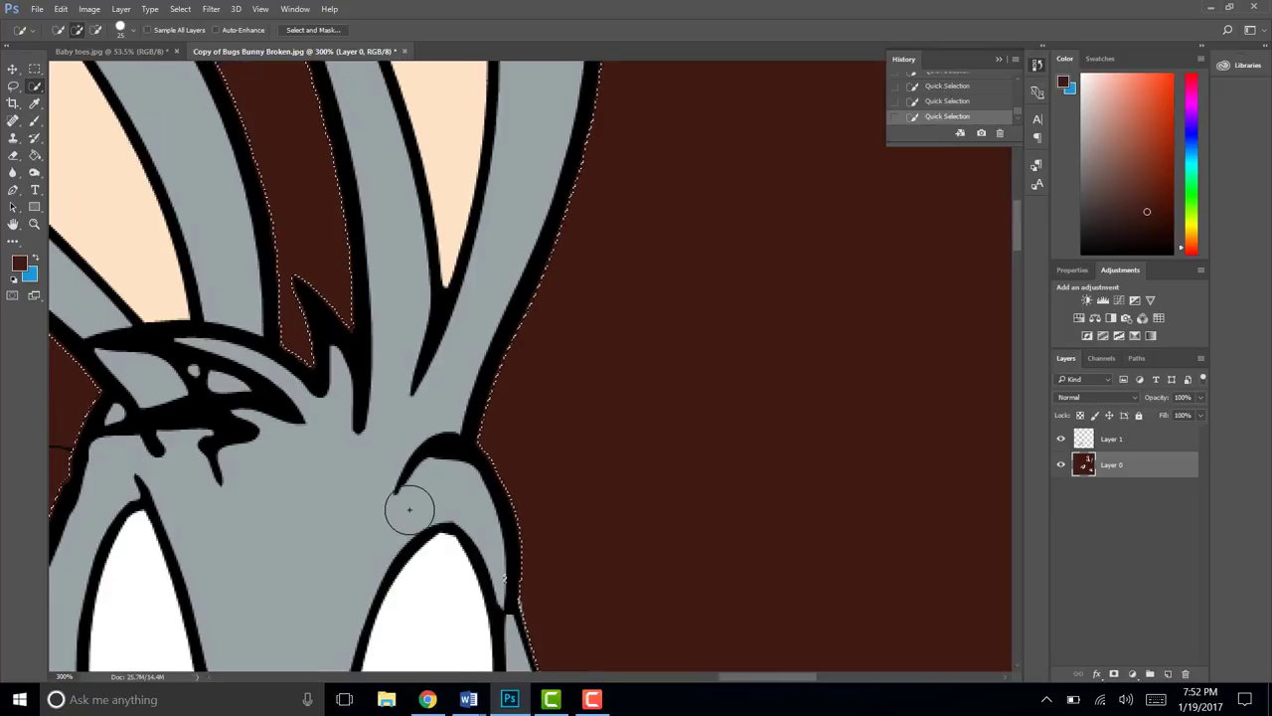
{"action": "scroll", "coordinate": [409, 509], "scroll_direction": "down", "scroll_amount": 3}
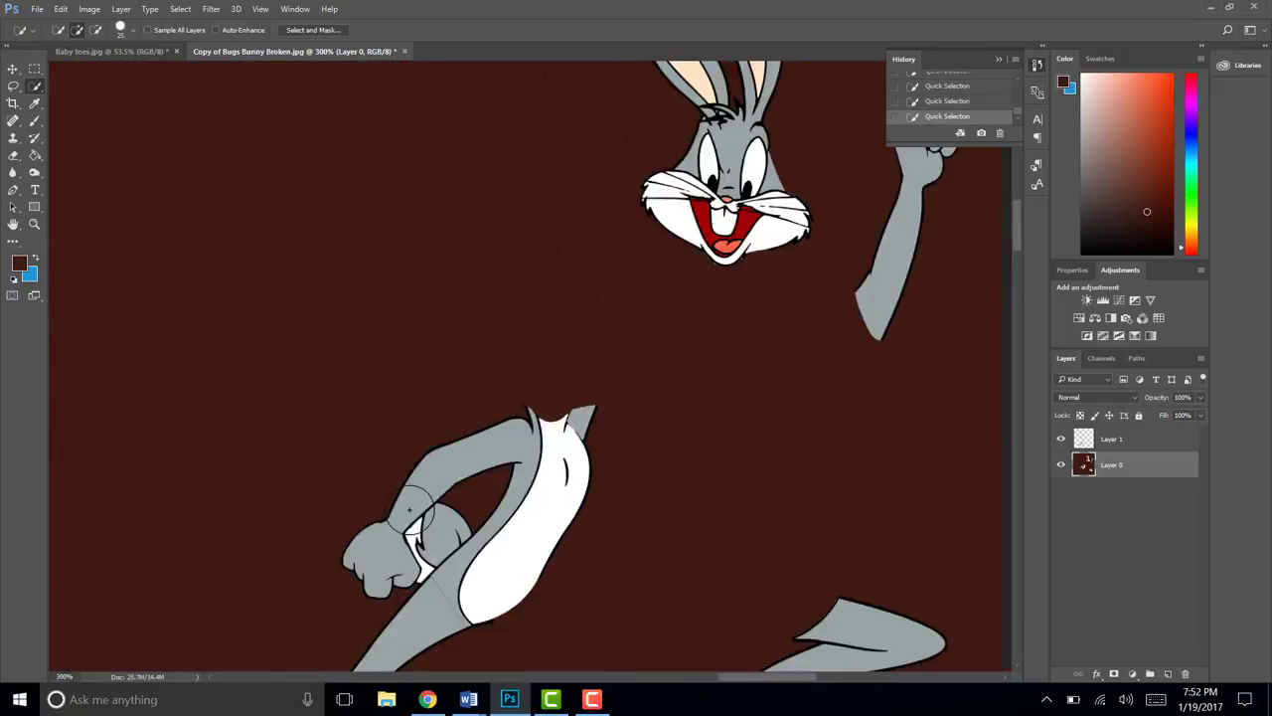
{"action": "key", "text": "ctrl+0"}
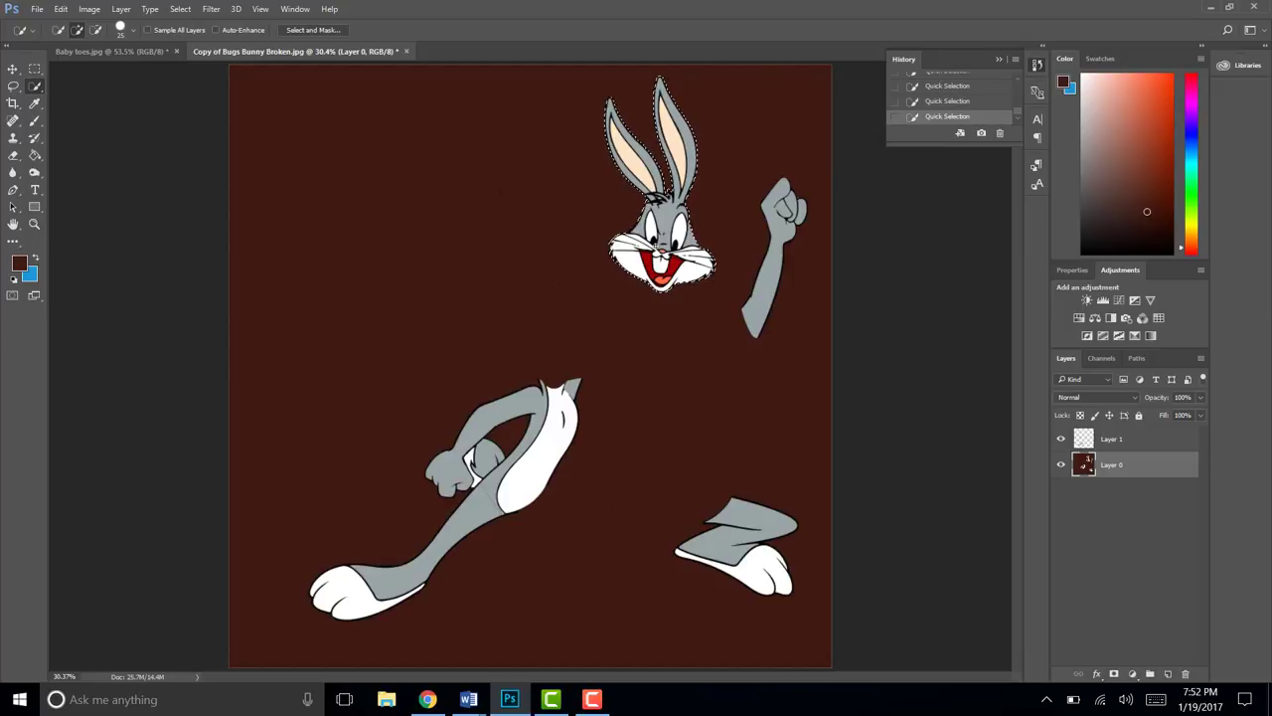
{"action": "right_click", "coordinate": [655, 247]}
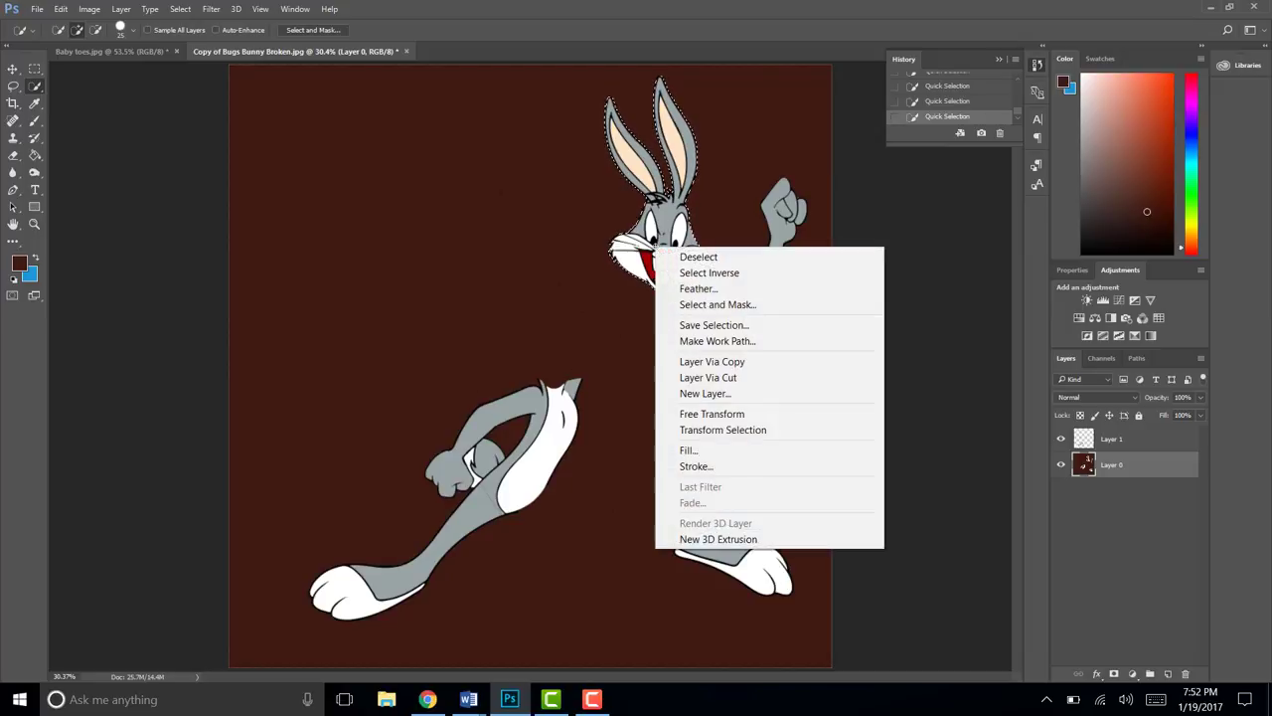
{"action": "left_click", "coordinate": [700, 363]}
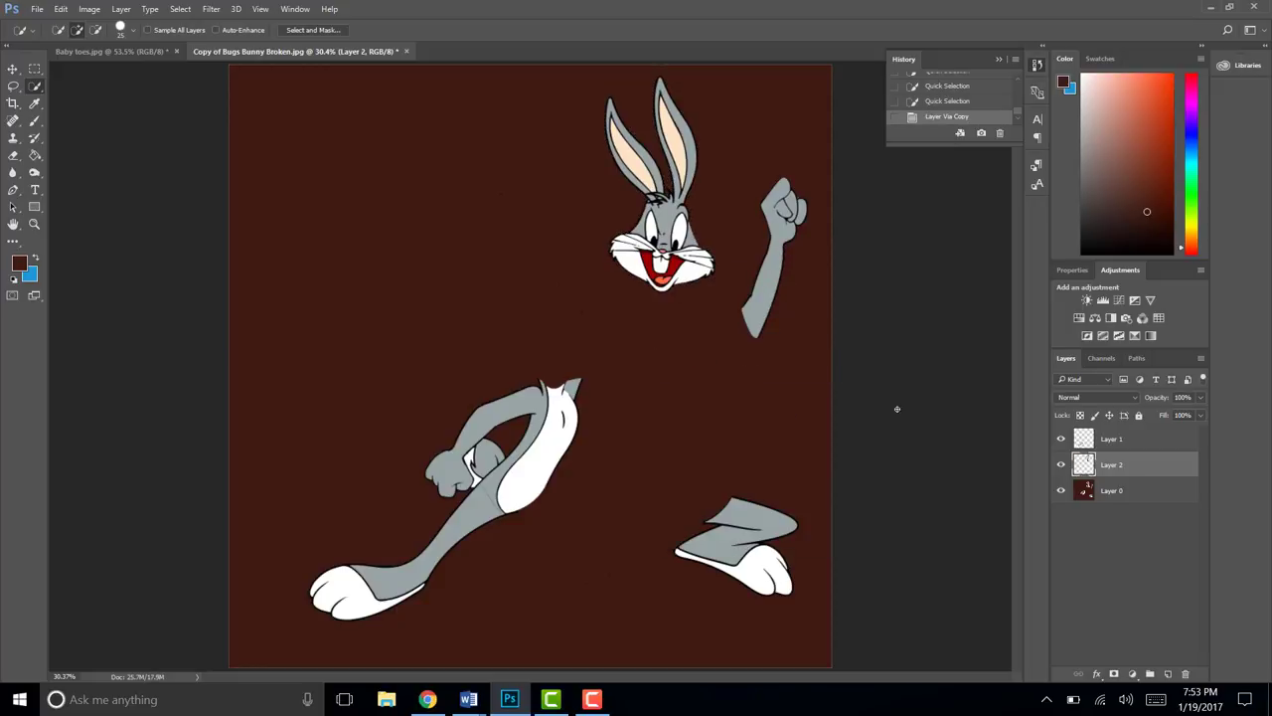
{"action": "left_click", "coordinate": [1128, 497]}
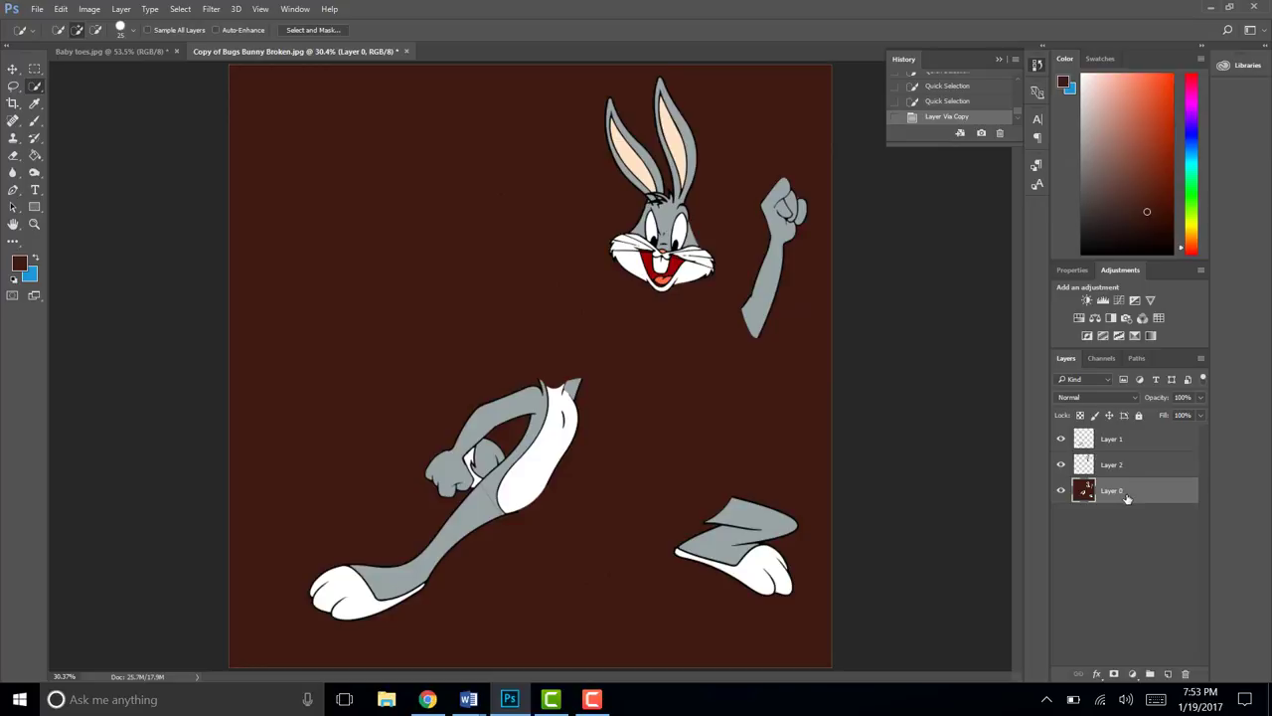
Select the gray fill of the detached raised arm with the Magic Wand at tolerance 32
{"action": "left_click", "coordinate": [36, 89]}
{"action": "left_click", "coordinate": [89, 101]}
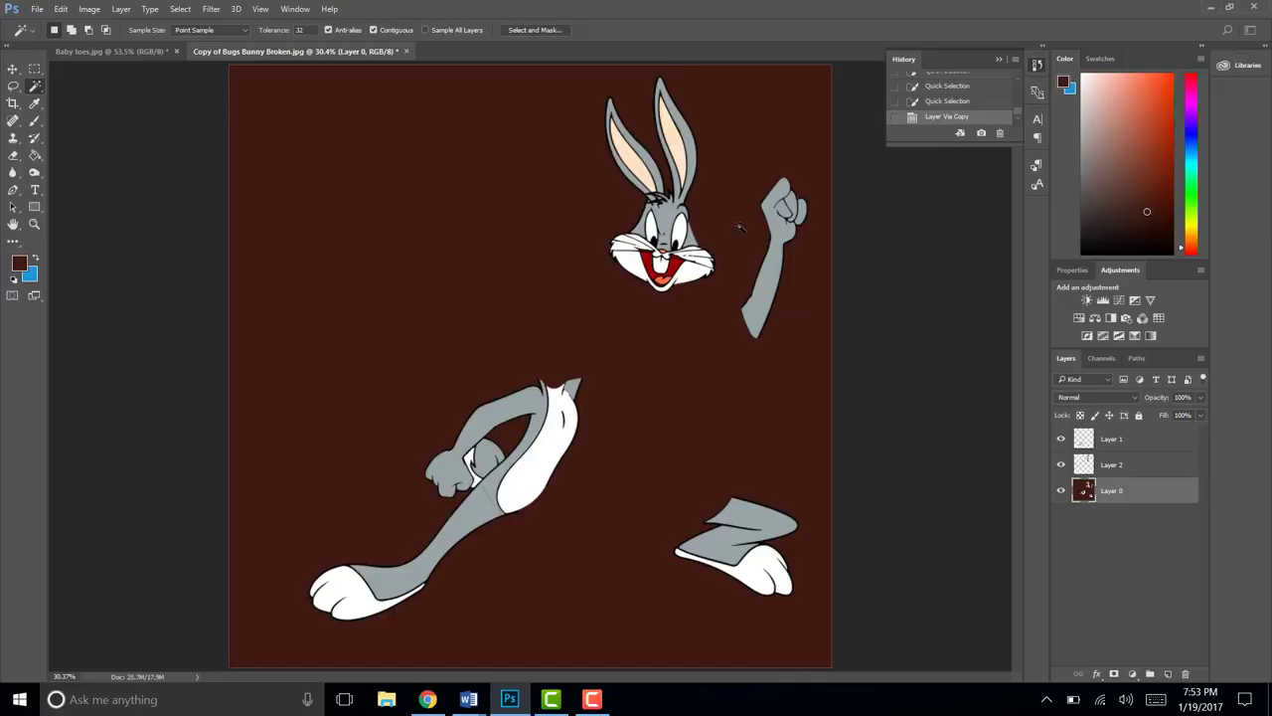
{"action": "key", "text": "ctrl+plus"}
{"action": "key", "text": "ctrl+plus"}
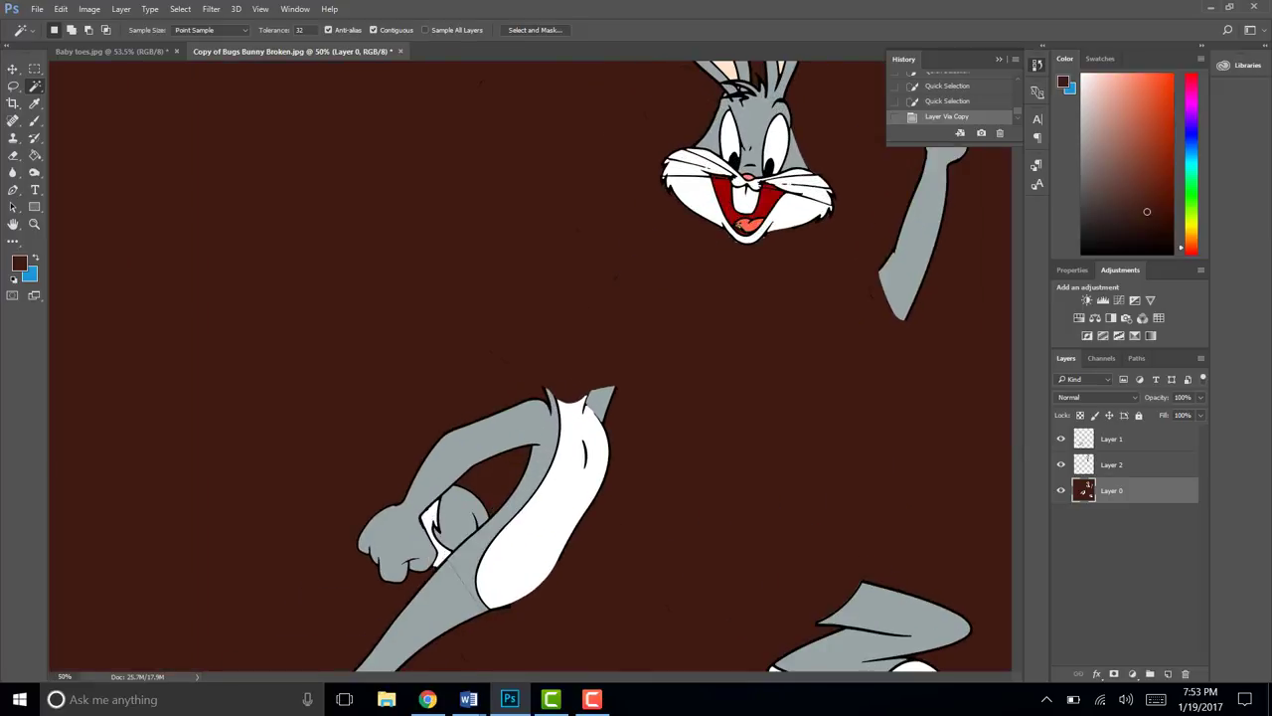
{"action": "left_click_drag", "start_coordinate": [669, 679], "coordinate": [763, 679]}
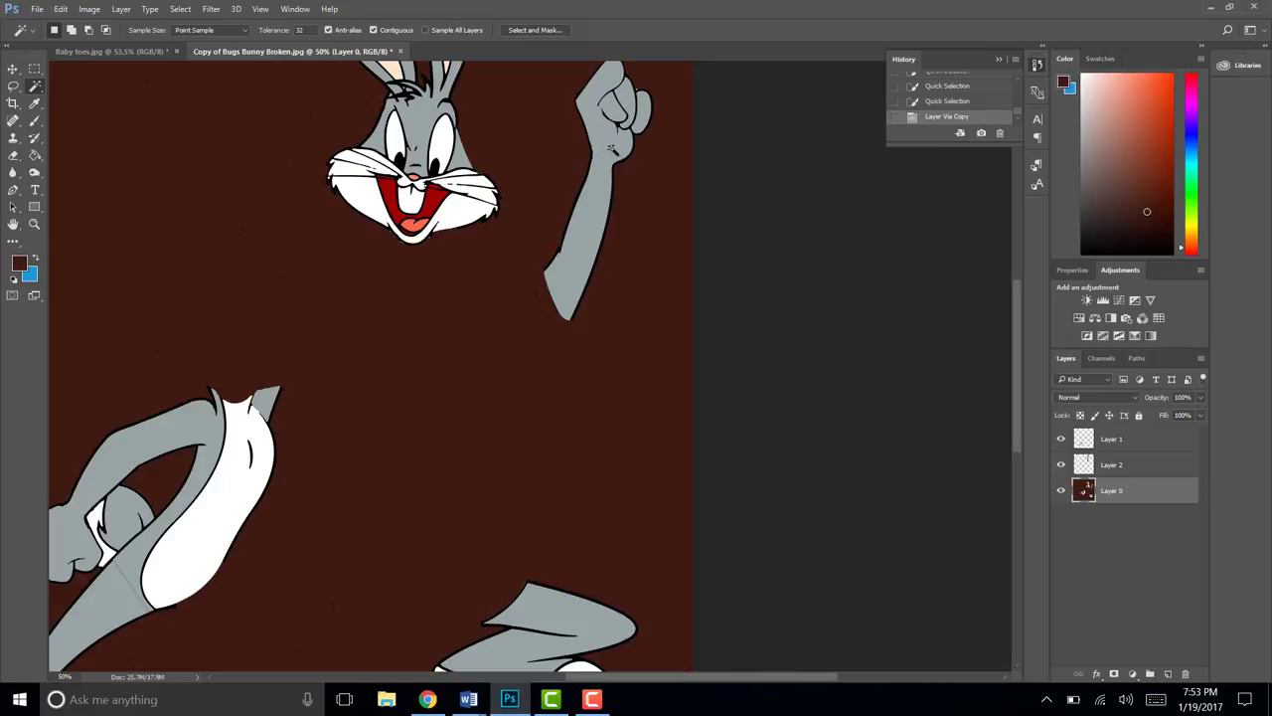
{"action": "left_click", "coordinate": [611, 148]}
Add the fist's remaining gray finger areas and the arm's black outline to the Magic Wand selection
{"action": "key", "text": "shift"}
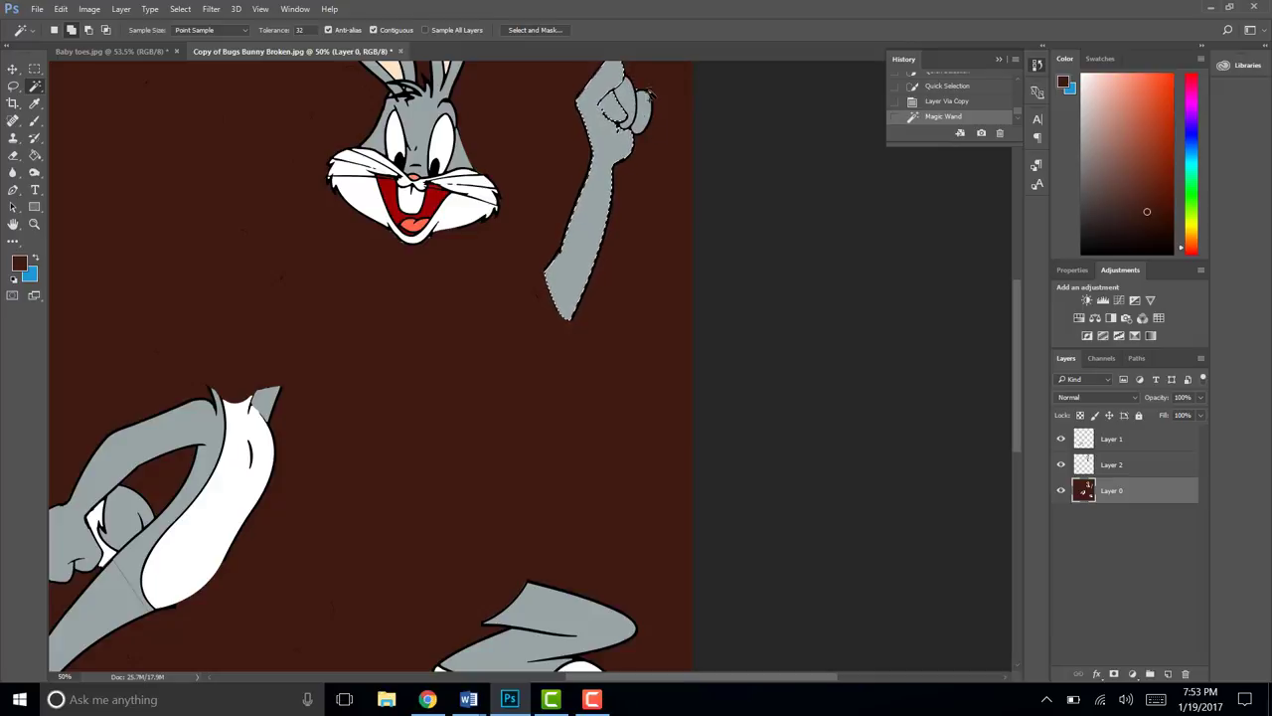
{"action": "left_click", "coordinate": [619, 101], "text": "shift"}
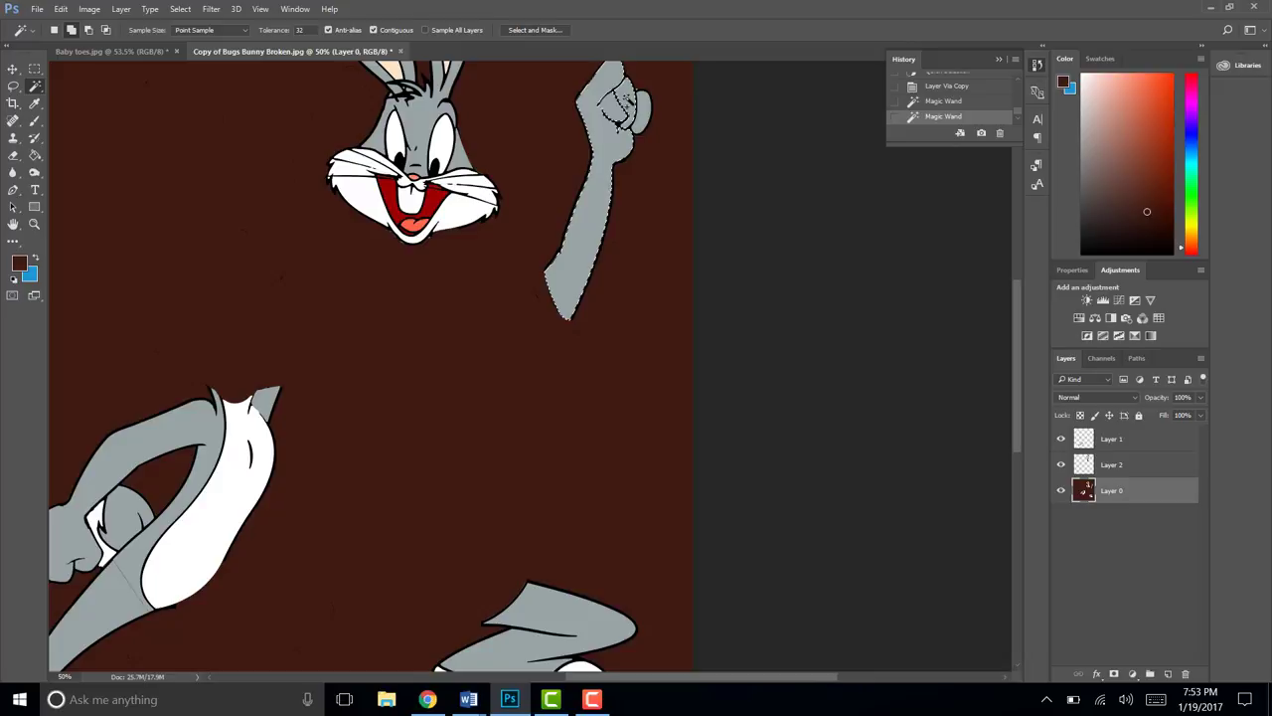
{"action": "left_click", "coordinate": [642, 105], "text": "shift"}
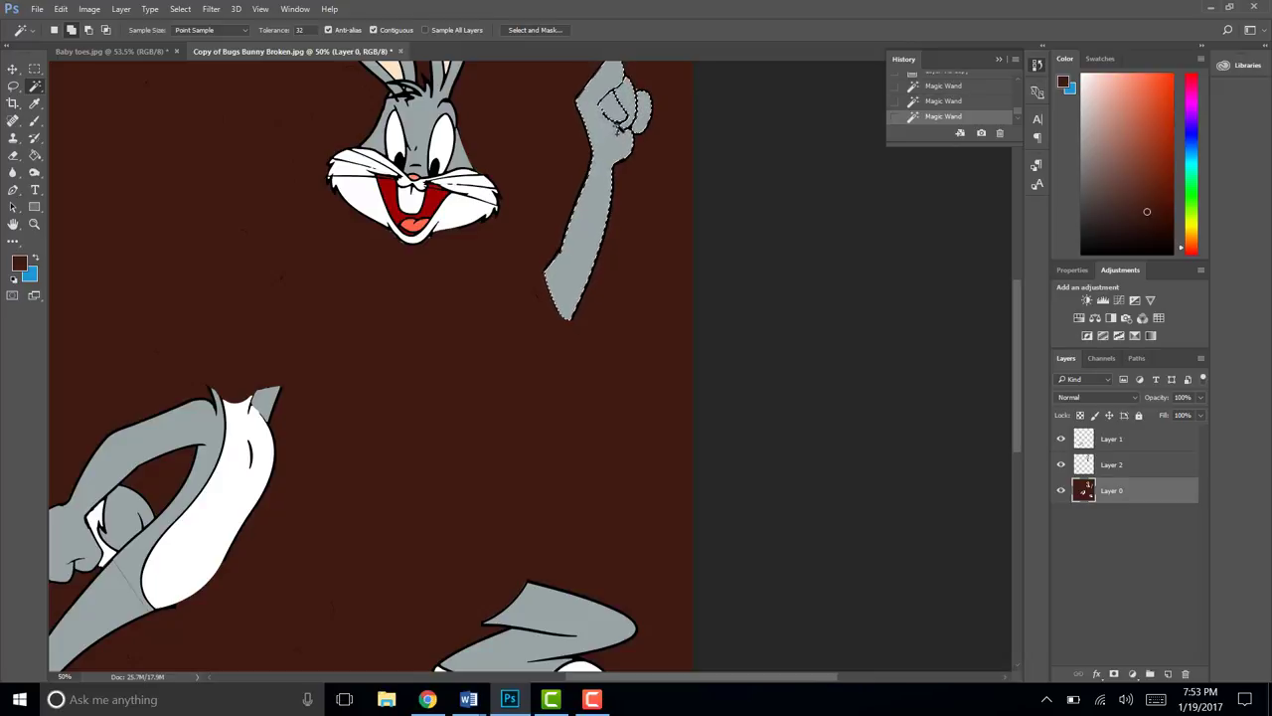
{"action": "left_click", "coordinate": [618, 125], "text": "shift"}
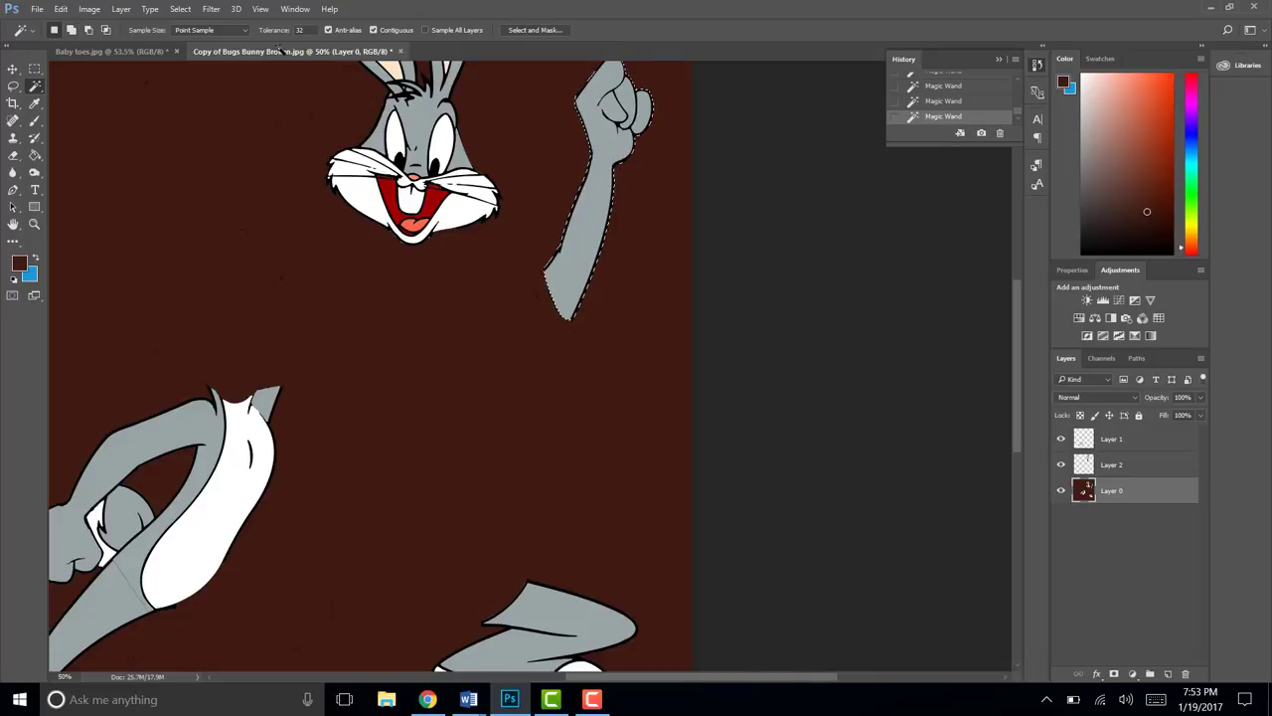
Add the missed spots inside the fist with Quick Selection and copy the selected arm to its own layer with Layer Via Copy
{"action": "right_click", "coordinate": [35, 88]}
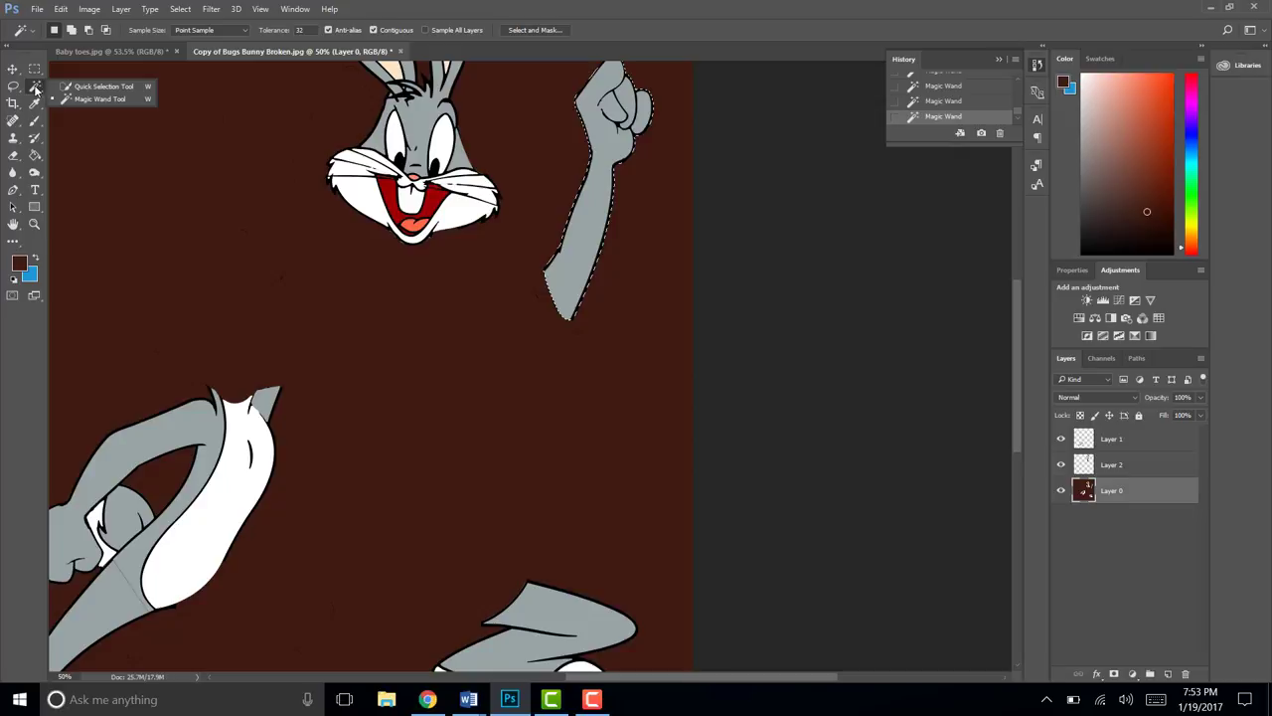
{"action": "left_click", "coordinate": [109, 87]}
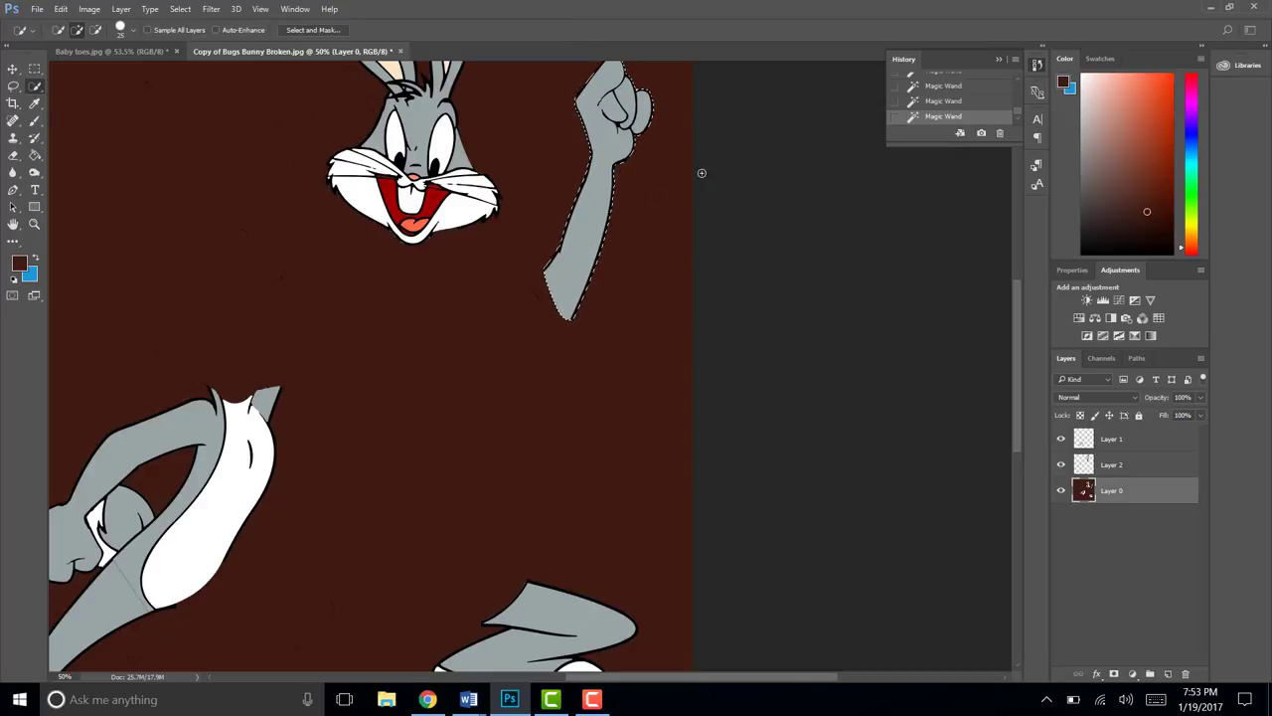
{"action": "left_click", "coordinate": [612, 123]}
{"action": "left_click", "coordinate": [616, 131]}
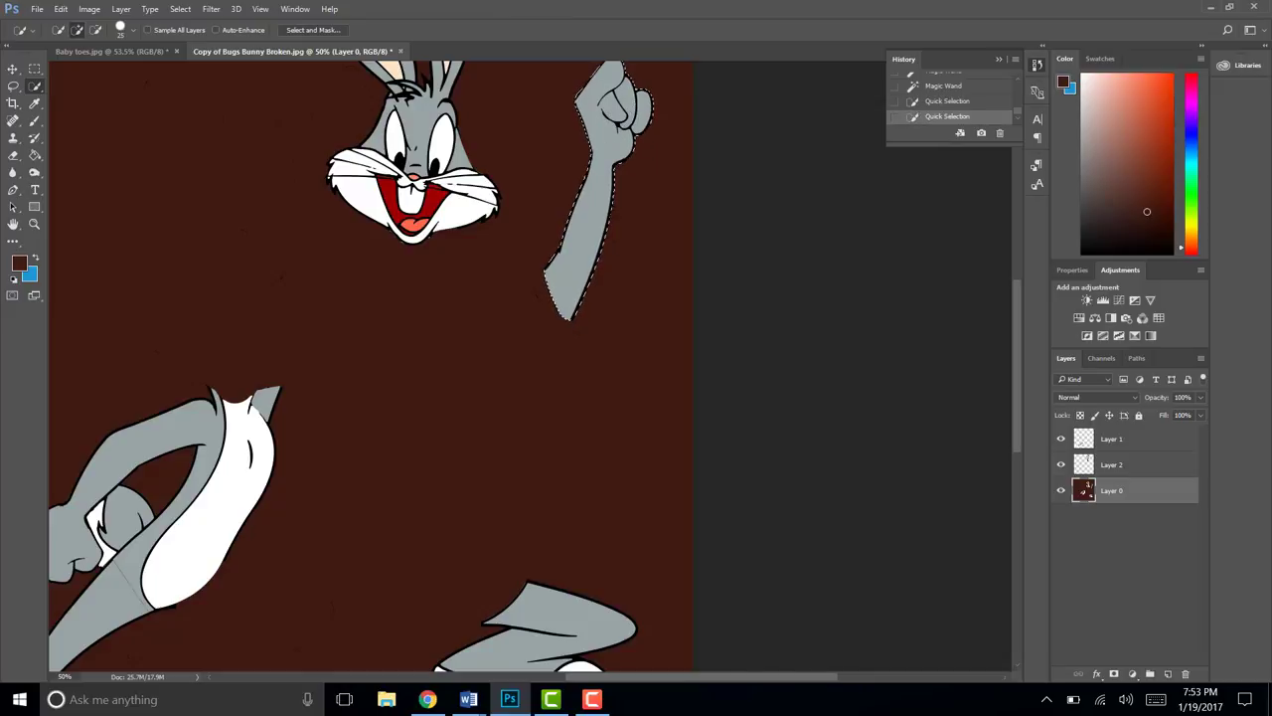
{"action": "right_click", "coordinate": [585, 222]}
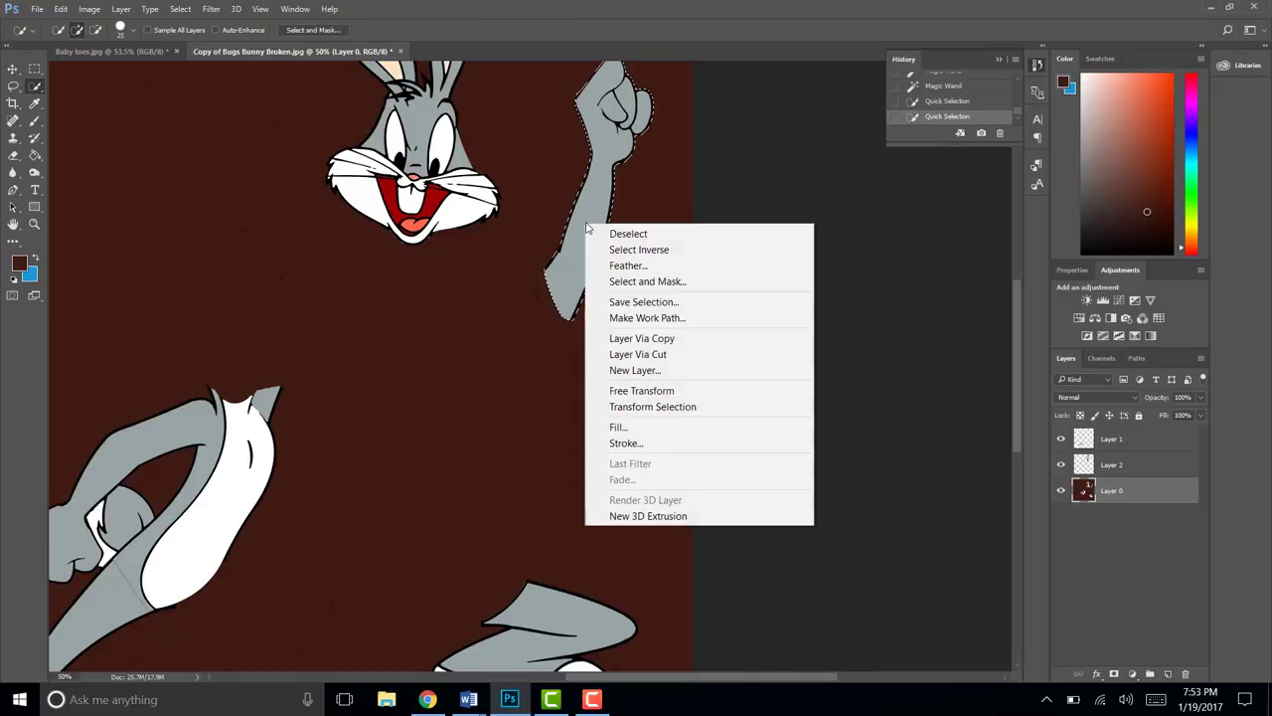
{"action": "left_click", "coordinate": [637, 343]}
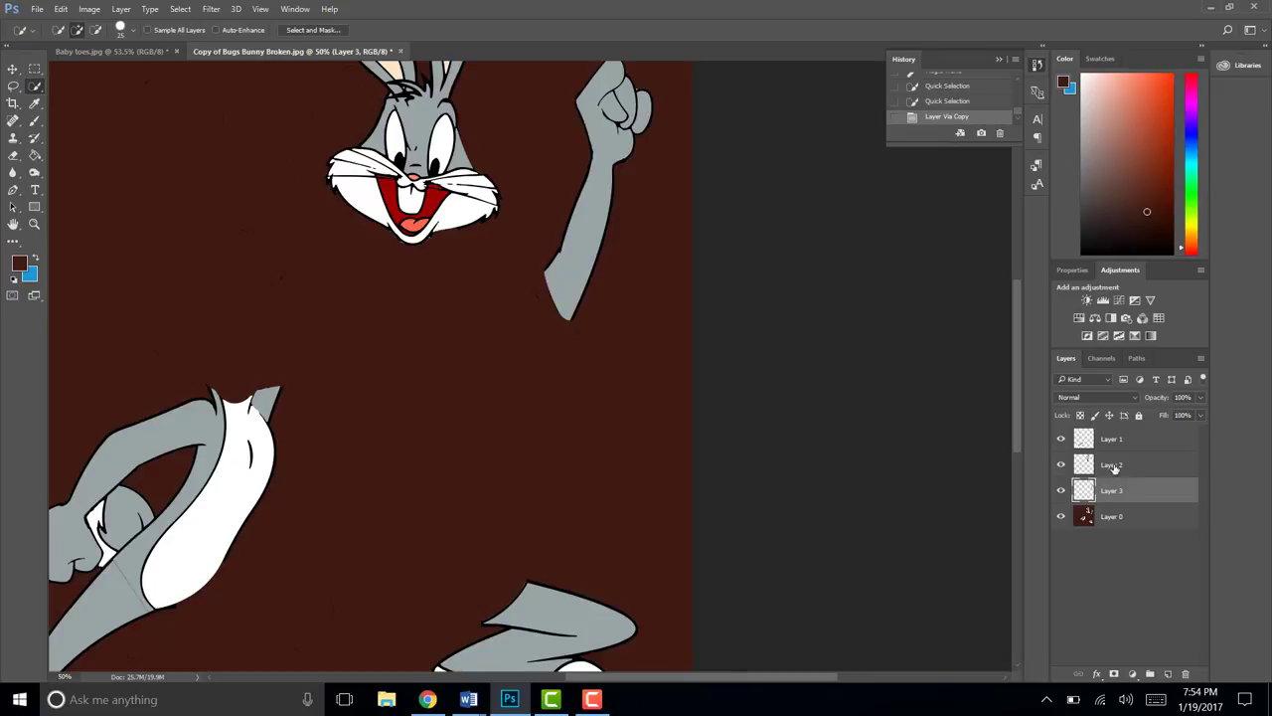
Hide Layer 2 and Layer 3, keep Layer 1 shown, and make Layer 0 active
{"action": "left_click", "coordinate": [1060, 441]}
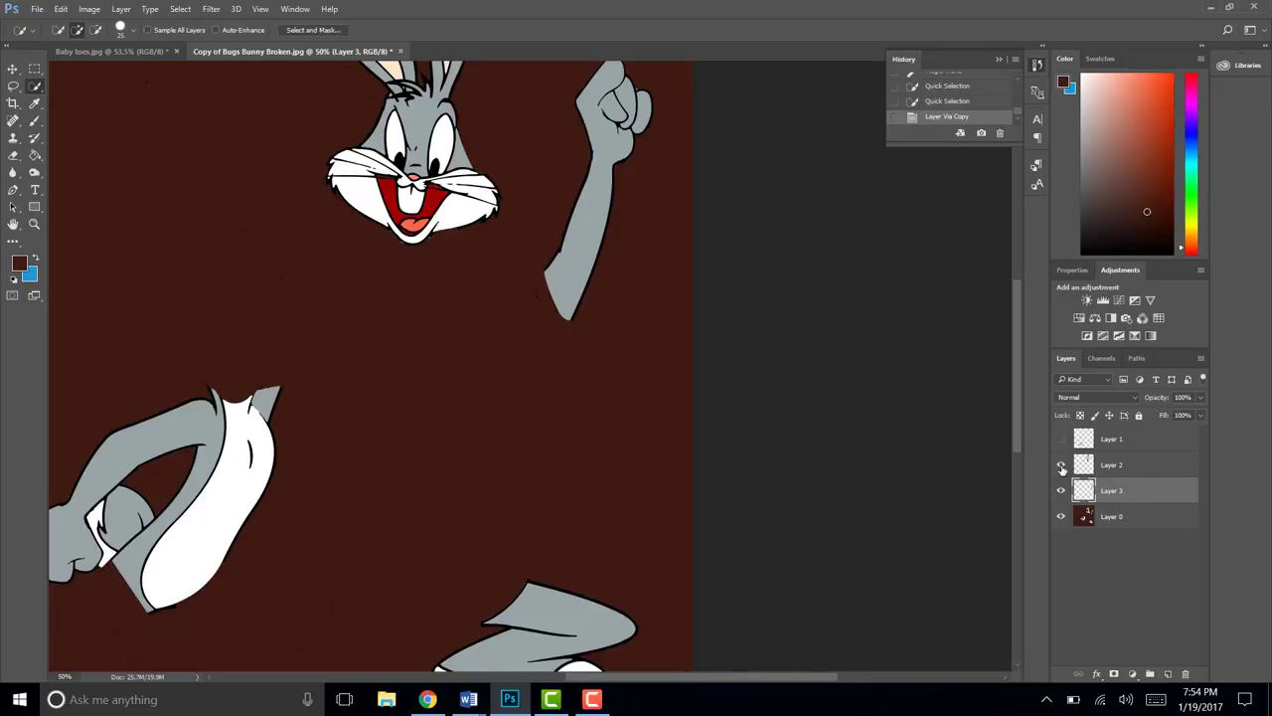
{"action": "left_click", "coordinate": [1060, 441]}
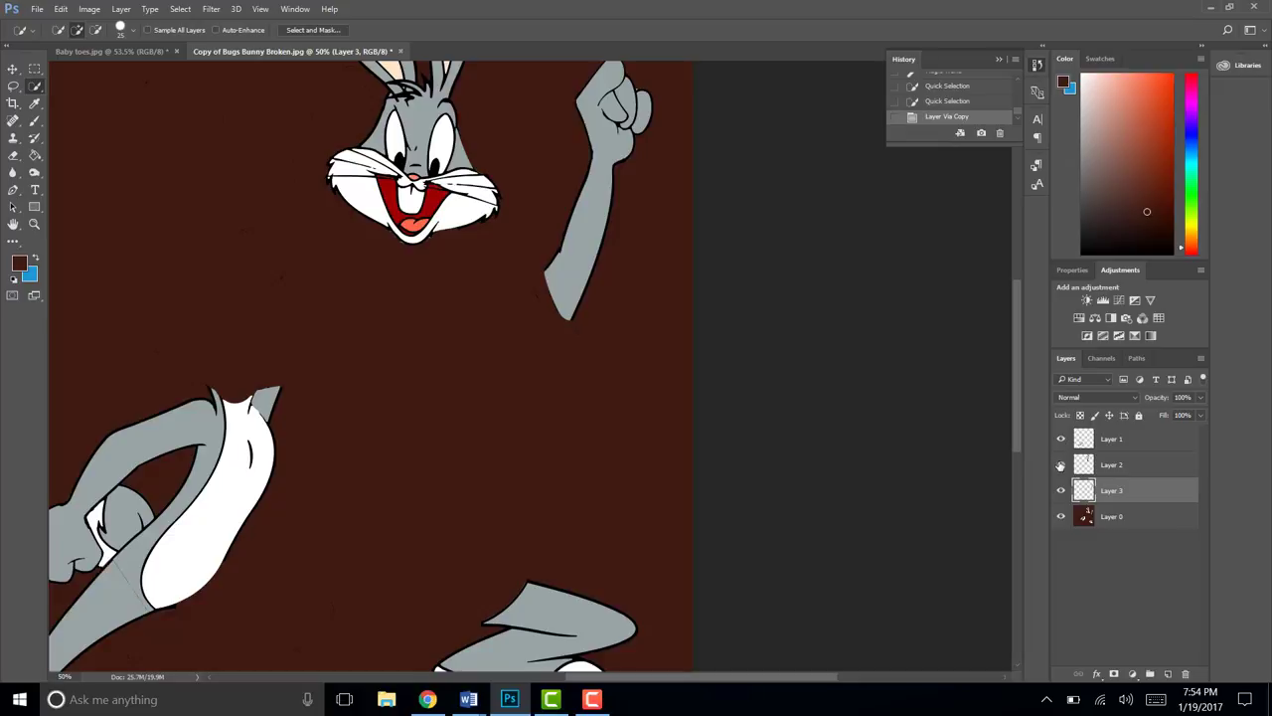
{"action": "left_click", "coordinate": [1060, 466]}
{"action": "left_click", "coordinate": [1061, 492]}
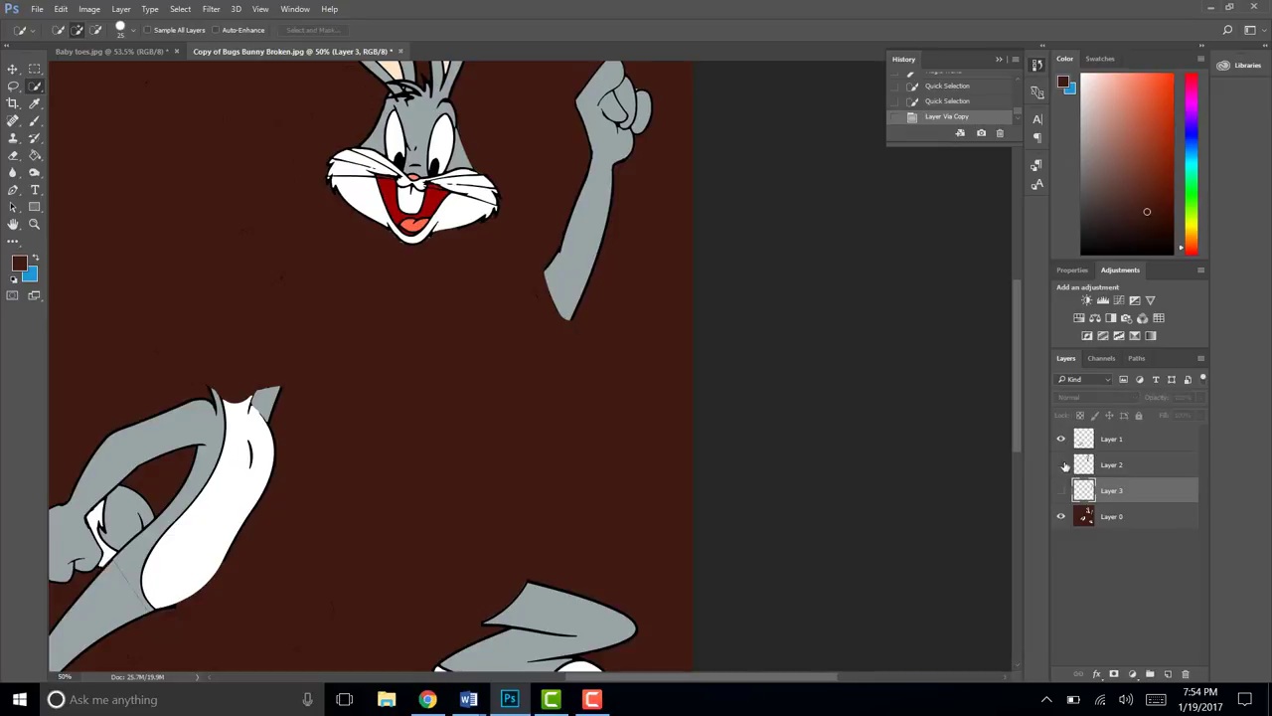
{"action": "left_click", "coordinate": [1119, 518]}
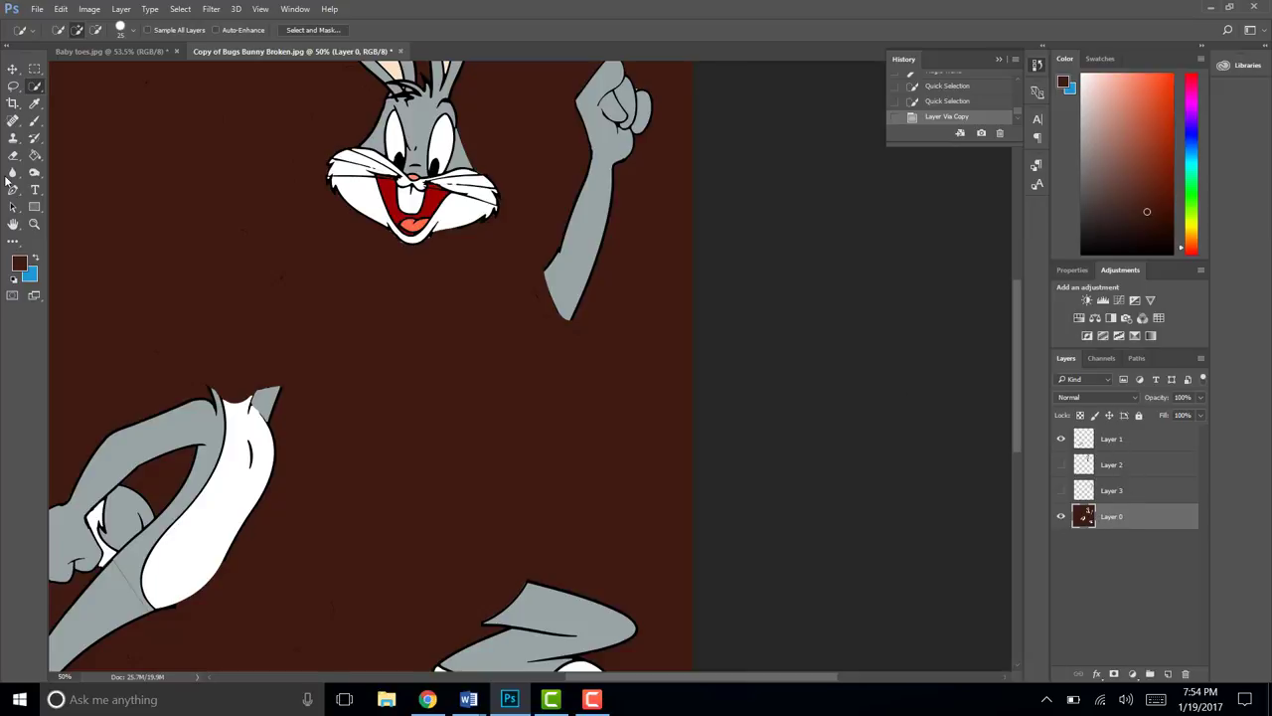
Paint over the original raised arm and head on Layer 0 using a 500 px brush in the dark red background color
{"action": "left_click", "coordinate": [35, 124]}
{"action": "left_click_drag", "start_coordinate": [566, 320], "coordinate": [602, 57]}
{"action": "scroll", "coordinate": [503, 398], "scroll_direction": "up", "scroll_amount": 2}
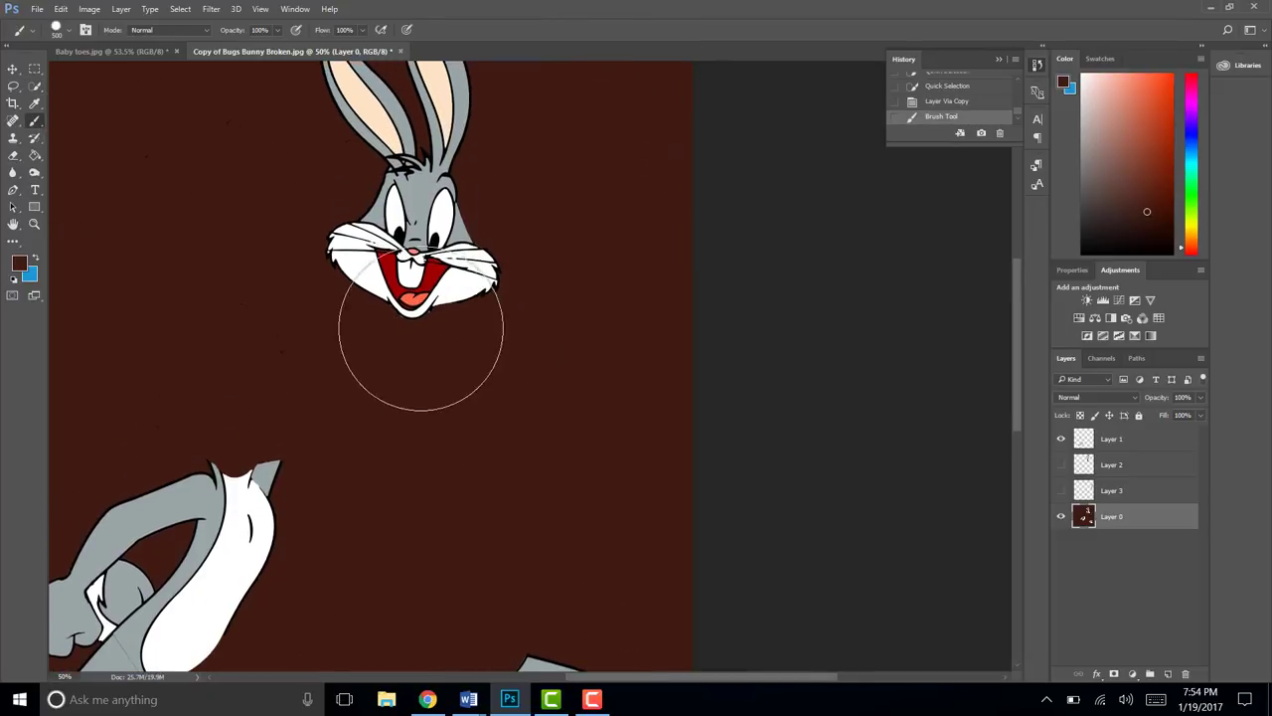
{"action": "scroll", "coordinate": [421, 328], "scroll_direction": "up", "scroll_amount": 2}
{"action": "mouse_move", "coordinate": [441, 335]}
{"action": "left_mouse_down"}
{"action": "mouse_move", "coordinate": [447, 187]}
{"action": "mouse_move", "coordinate": [249, 133]}
{"action": "mouse_move", "coordinate": [381, 118]}
{"action": "mouse_move", "coordinate": [430, 87]}
{"action": "mouse_move", "coordinate": [431, 321]}
{"action": "left_mouse_up"}
{"action": "scroll", "coordinate": [437, 327], "scroll_direction": "up", "scroll_amount": 4}
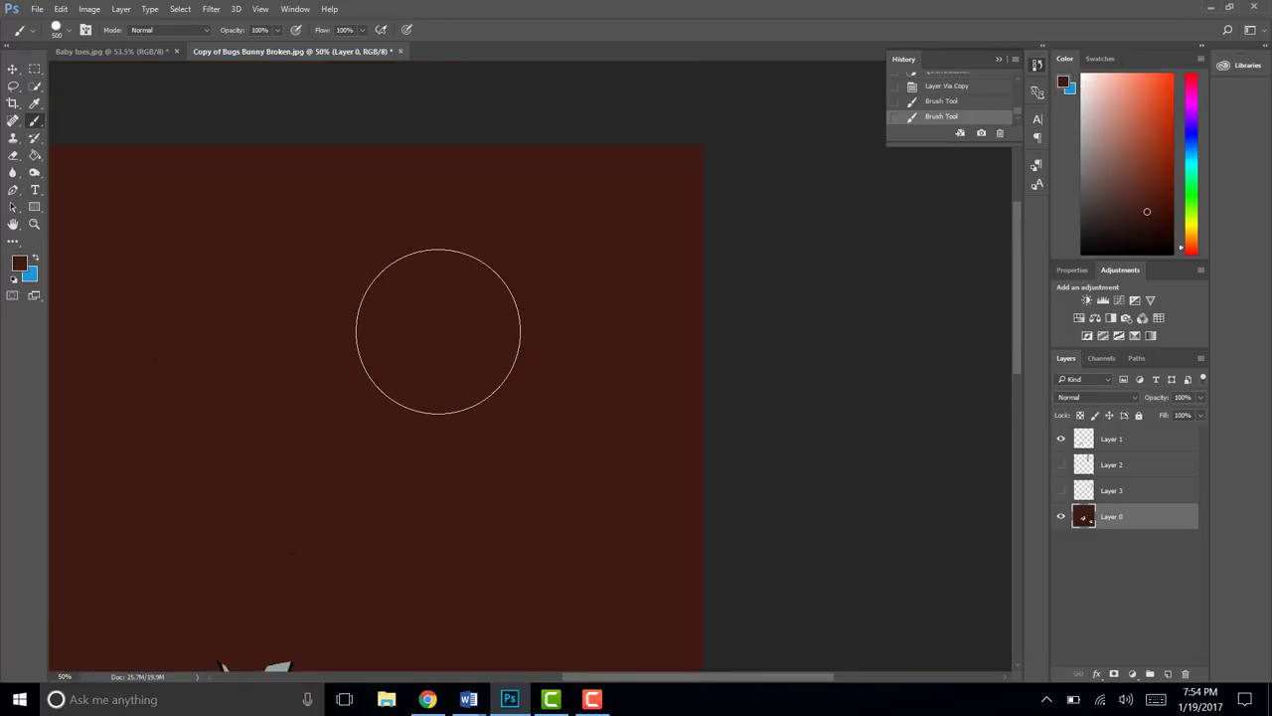
{"action": "scroll", "coordinate": [437, 331], "scroll_direction": "down", "scroll_amount": 2}
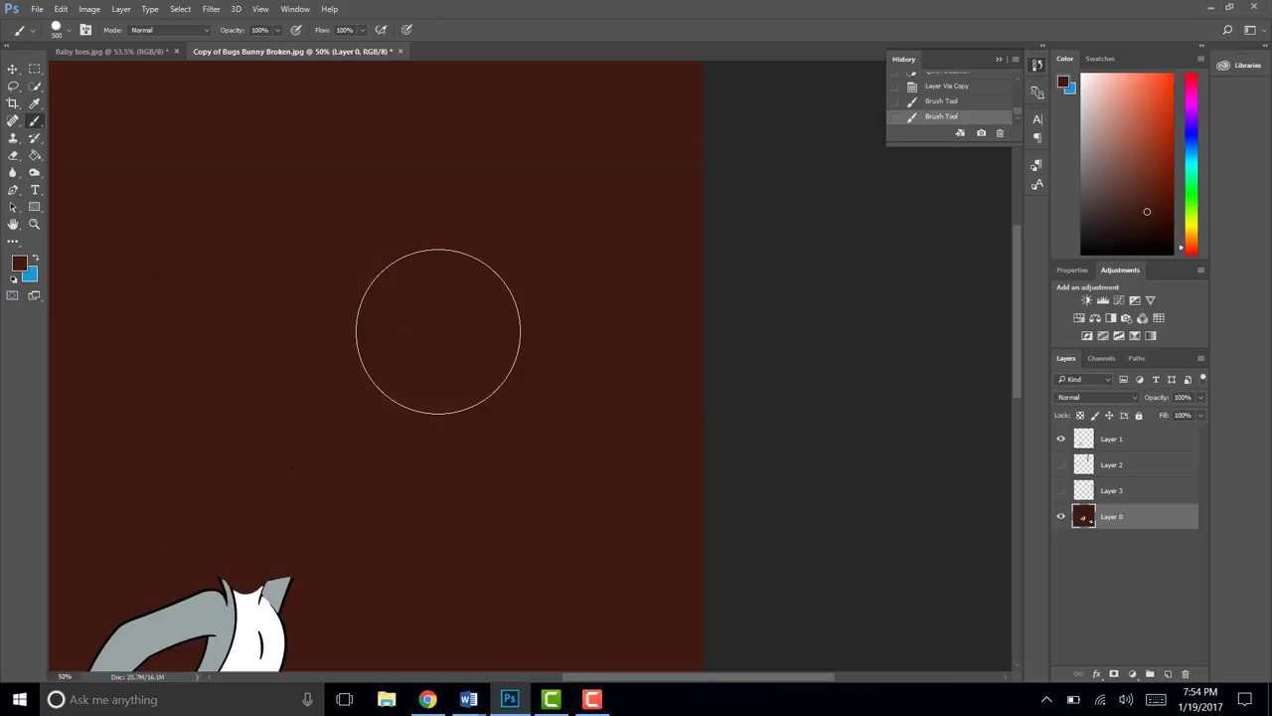
{"action": "scroll", "coordinate": [437, 331], "scroll_direction": "down", "scroll_amount": 3}
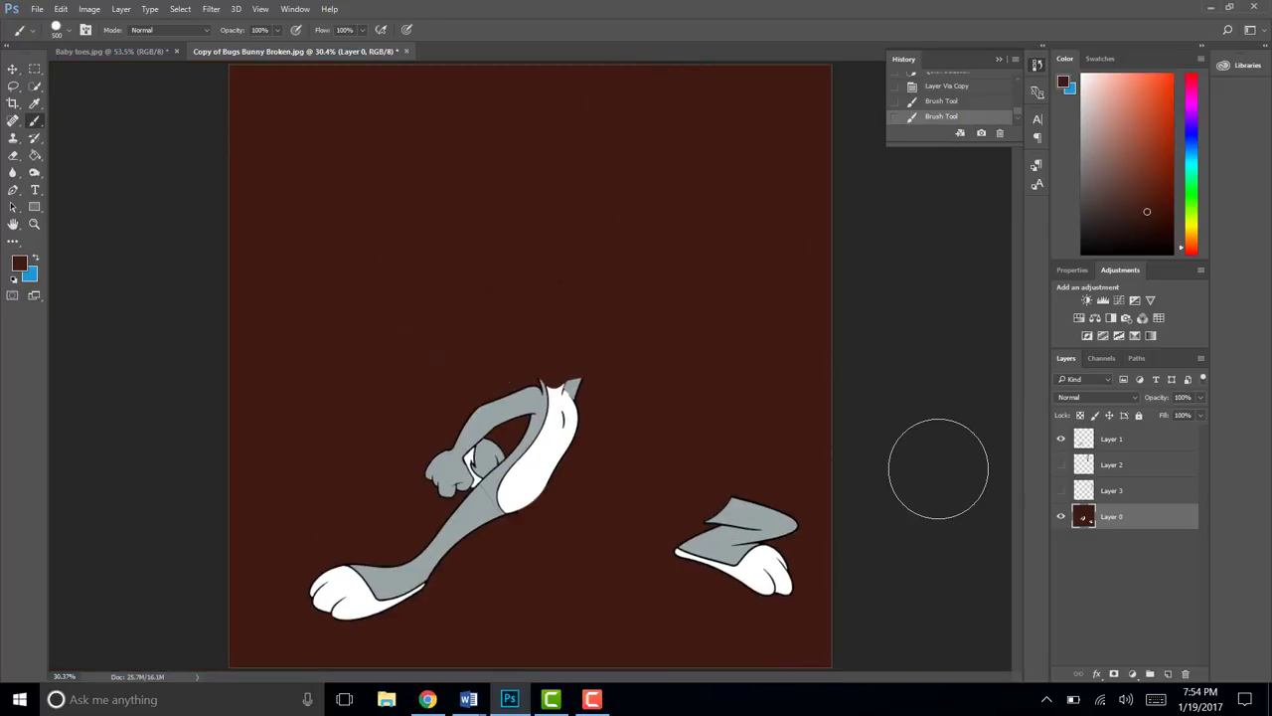
Show Layer 2 and Layer 3 again, and toggle Layer 1 and Layer 3 to check which body part each holds
{"action": "left_click", "coordinate": [1061, 465]}
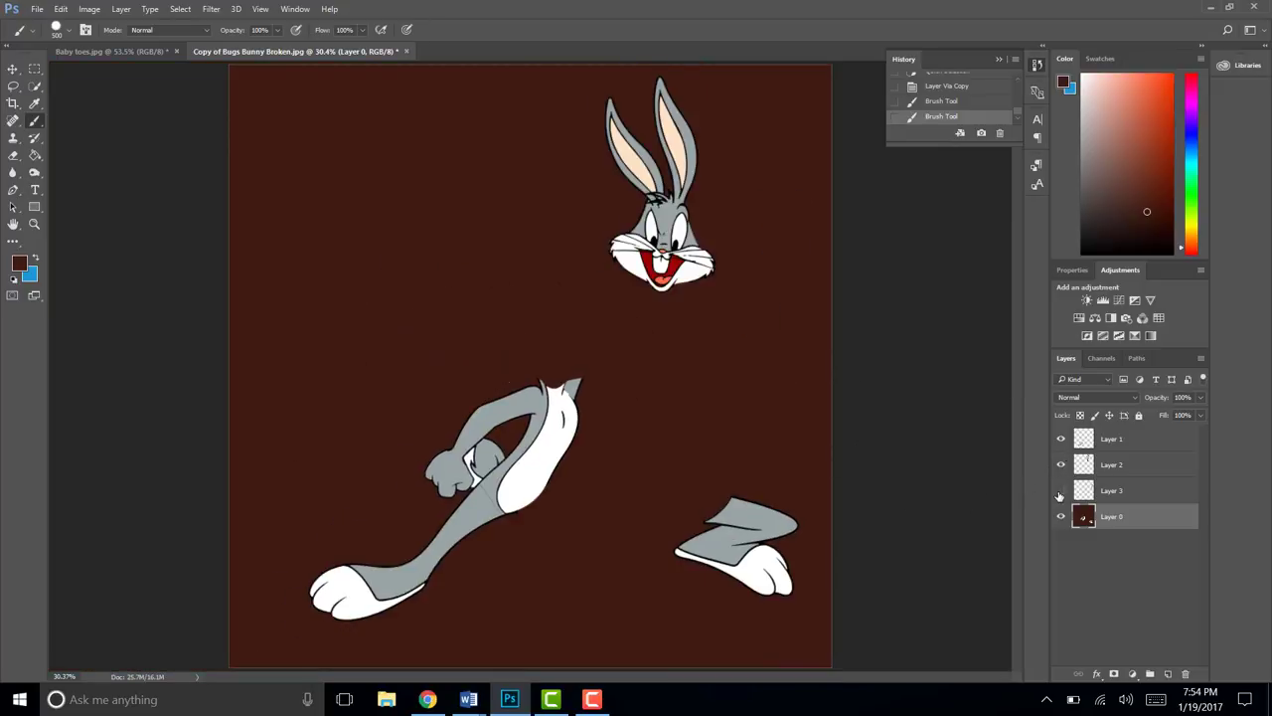
{"action": "left_click", "coordinate": [1061, 490]}
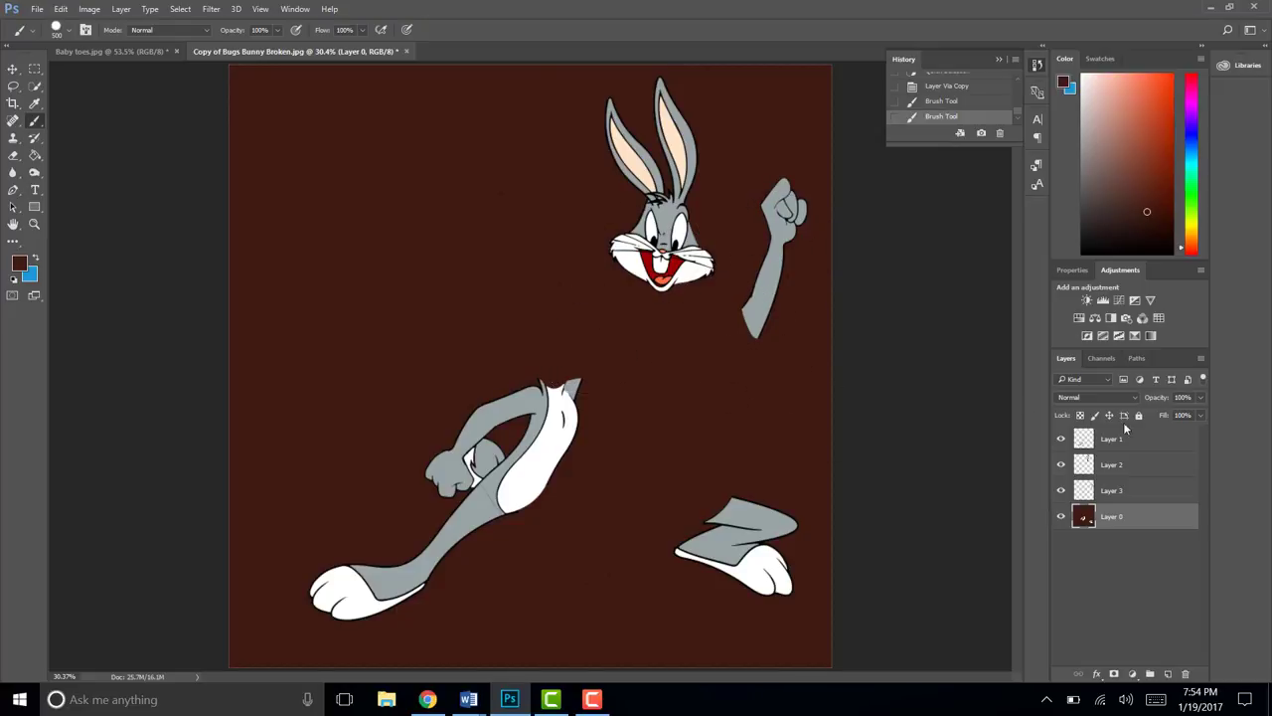
{"action": "left_click", "coordinate": [1062, 440]}
{"action": "left_click", "coordinate": [1062, 441]}
{"action": "left_click", "coordinate": [1061, 491]}
{"action": "left_click", "coordinate": [1062, 491]}
Move the raised arm on Layer 3 next to the torso's shoulder with the Move tool
{"action": "left_click", "coordinate": [1122, 494]}
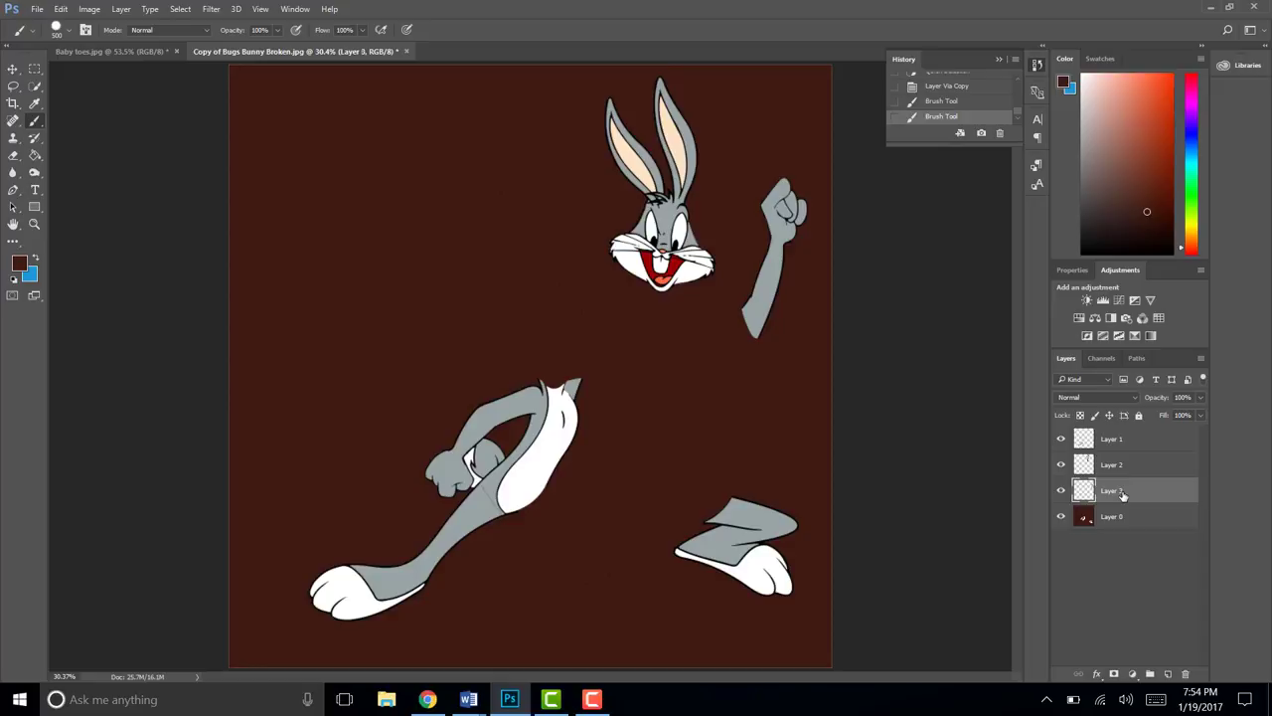
{"action": "left_click", "coordinate": [13, 68]}
{"action": "left_click_drag", "start_coordinate": [775, 220], "coordinate": [608, 244]}
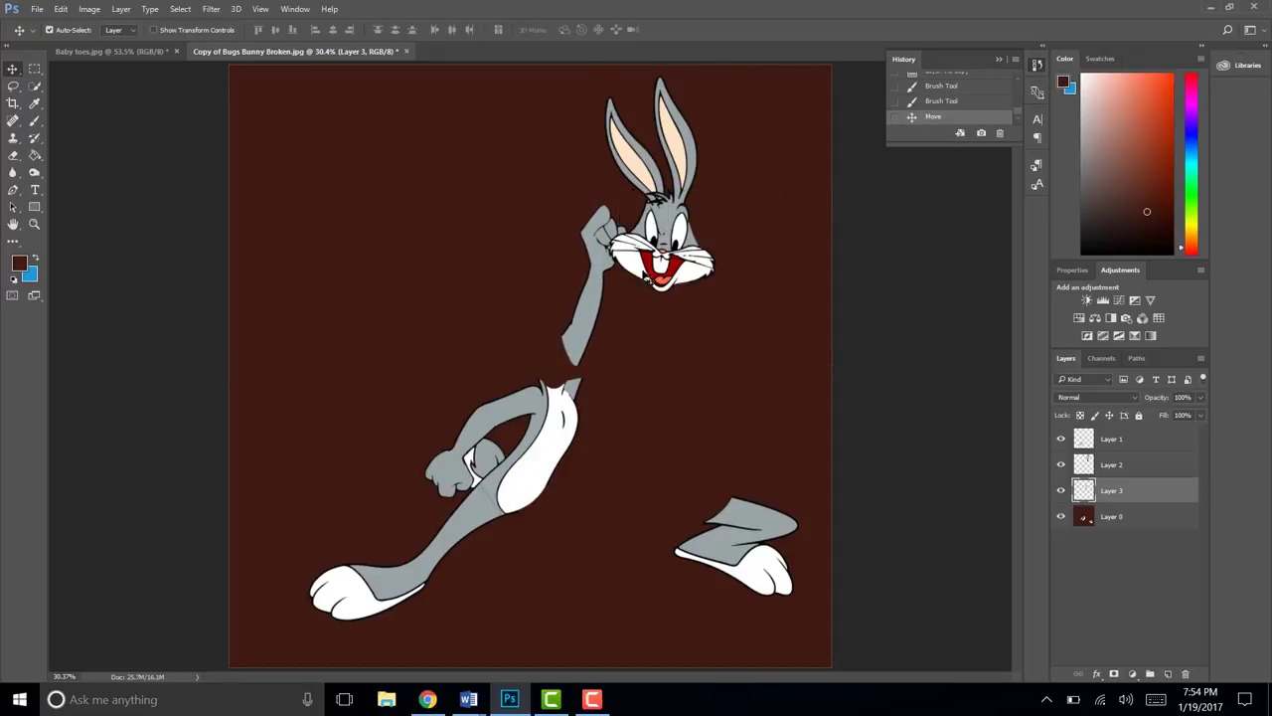
Move the head on Layer 2 onto the torso's neck and nudge it into alignment
{"action": "left_click", "coordinate": [1136, 468]}
{"action": "left_click", "coordinate": [1061, 465]}
{"action": "left_click", "coordinate": [1061, 465]}
{"action": "left_click_drag", "start_coordinate": [672, 234], "coordinate": [580, 314]}
{"action": "key", "text": "Left"}
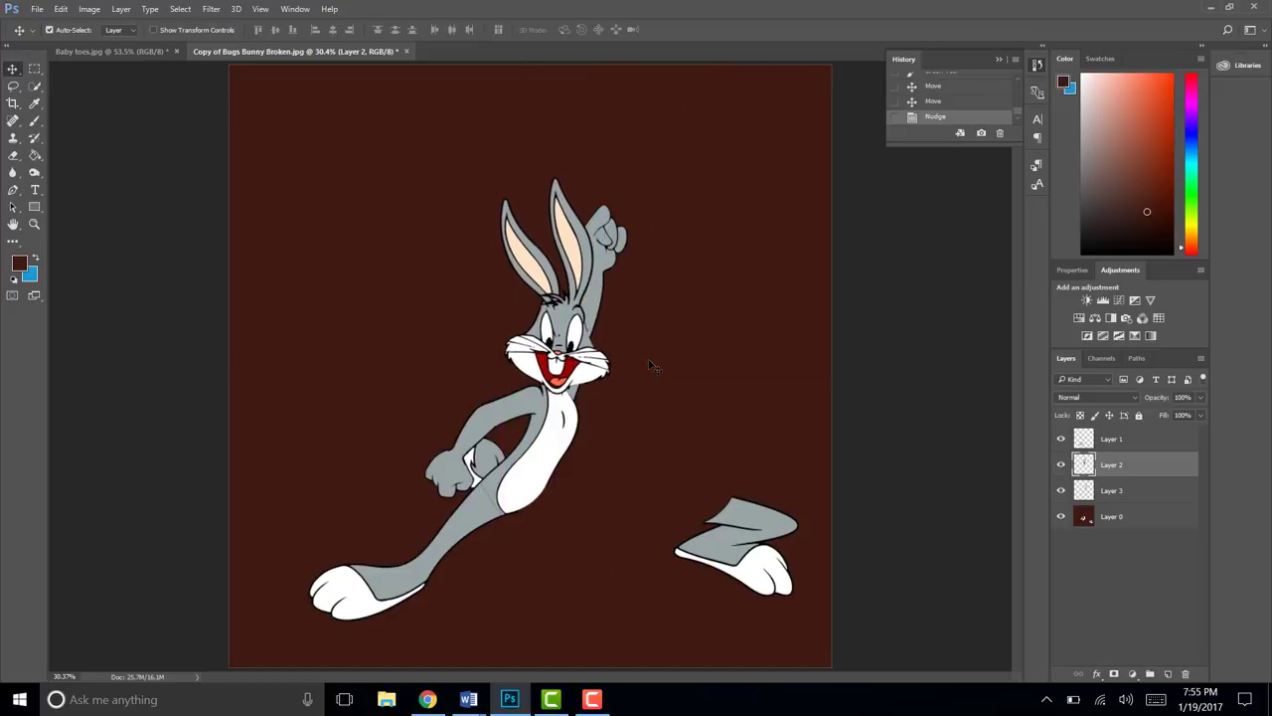
{"action": "key", "text": "ctrl+z"}
{"action": "key", "text": "ctrl+z"}
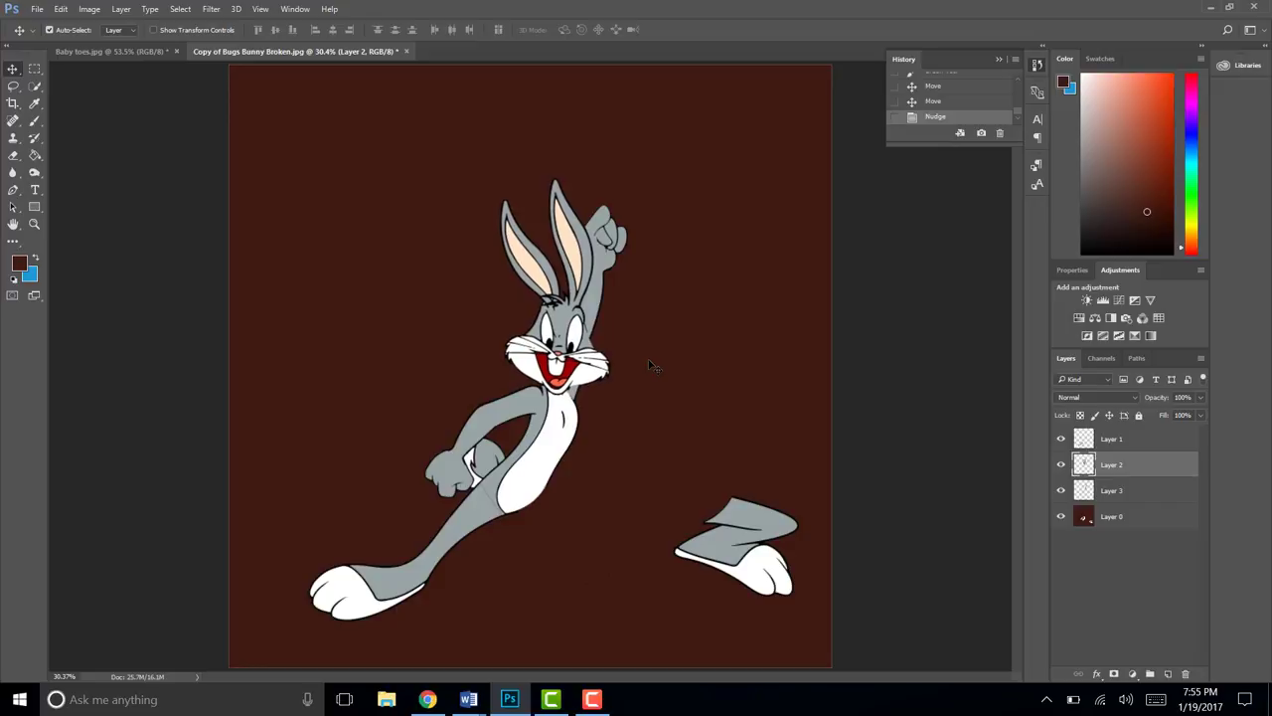
{"action": "key", "text": "ctrl+z"}
{"action": "key", "text": "ctrl+z"}
{"action": "key", "text": "ctrl+z"}
{"action": "key", "text": "ctrl+z"}
{"action": "key", "text": "ctrl+z"}
Try Layer 3 at the top of the layer stack and return it beneath Layer 2 so the arm sits behind the head
{"action": "left_click_drag", "start_coordinate": [1140, 494], "coordinate": [1105, 432]}
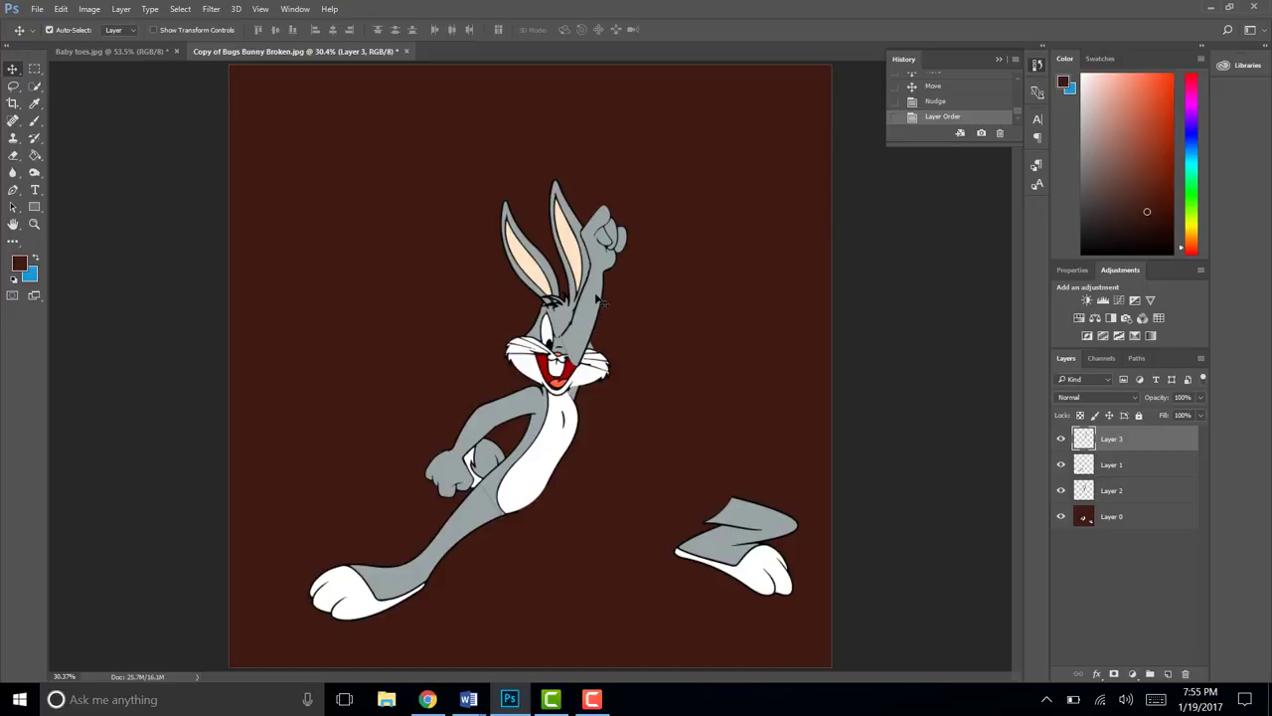
{"action": "left_click_drag", "start_coordinate": [1115, 443], "coordinate": [1120, 497]}
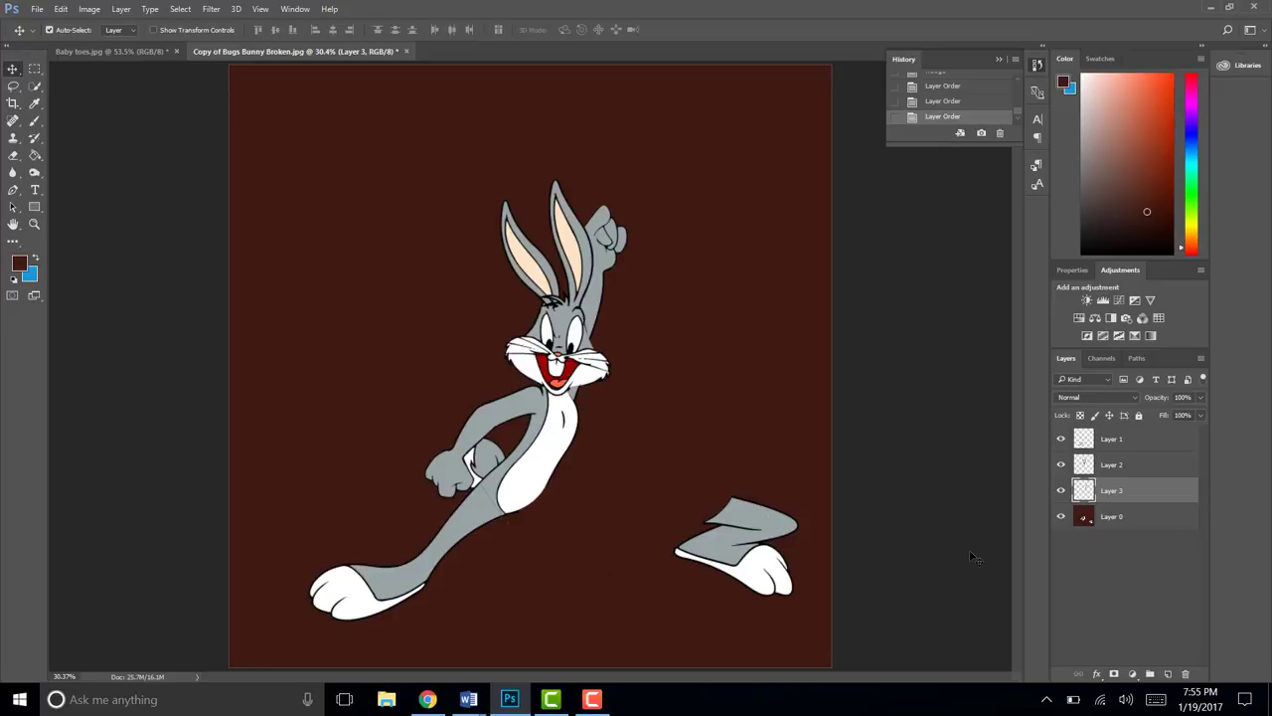
Merge Layer 1, Layer 2, Layer 3 and Layer 0 into a single layer
{"action": "left_click", "coordinate": [1128, 441]}
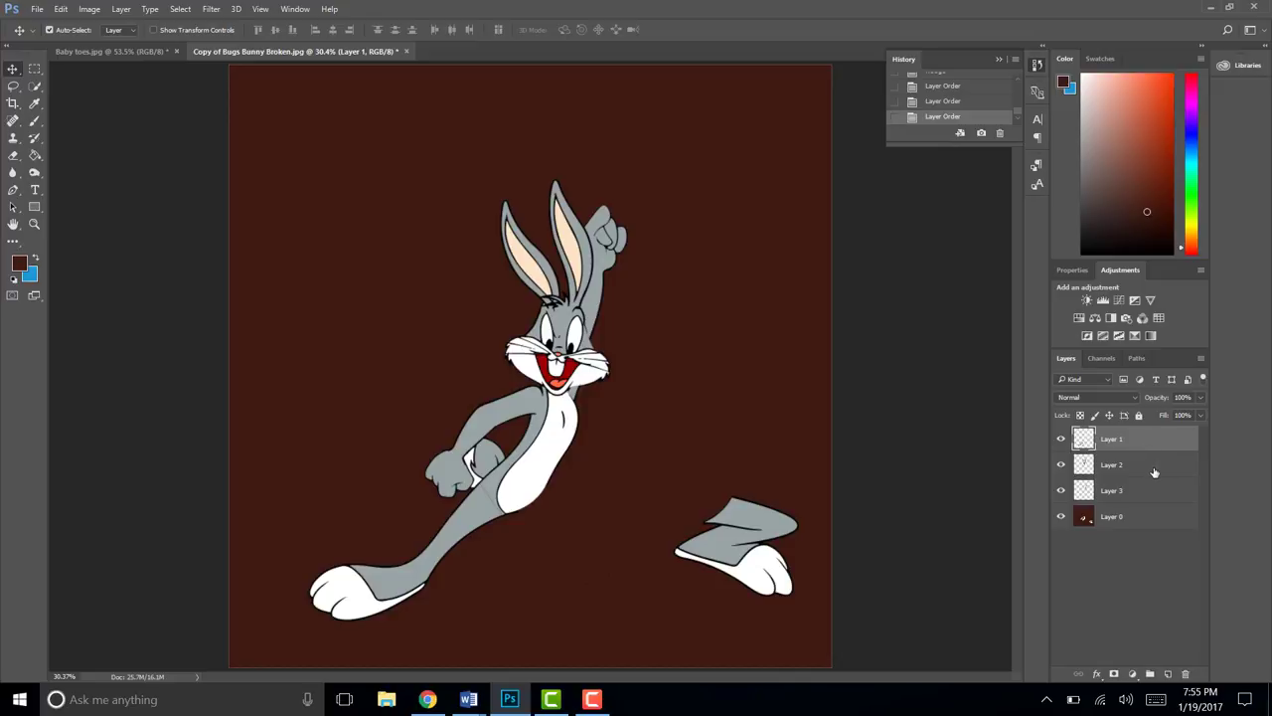
{"action": "left_click", "coordinate": [1125, 520], "text": "shift"}
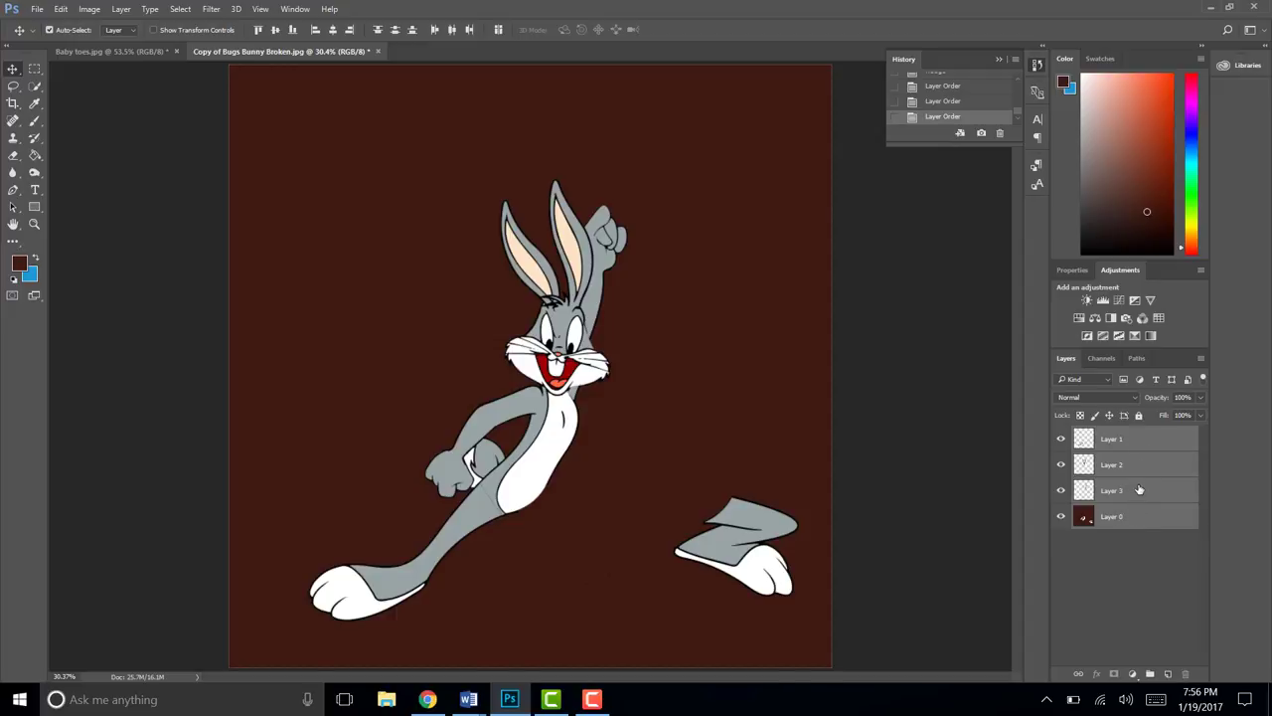
{"action": "right_click", "coordinate": [1139, 490]}
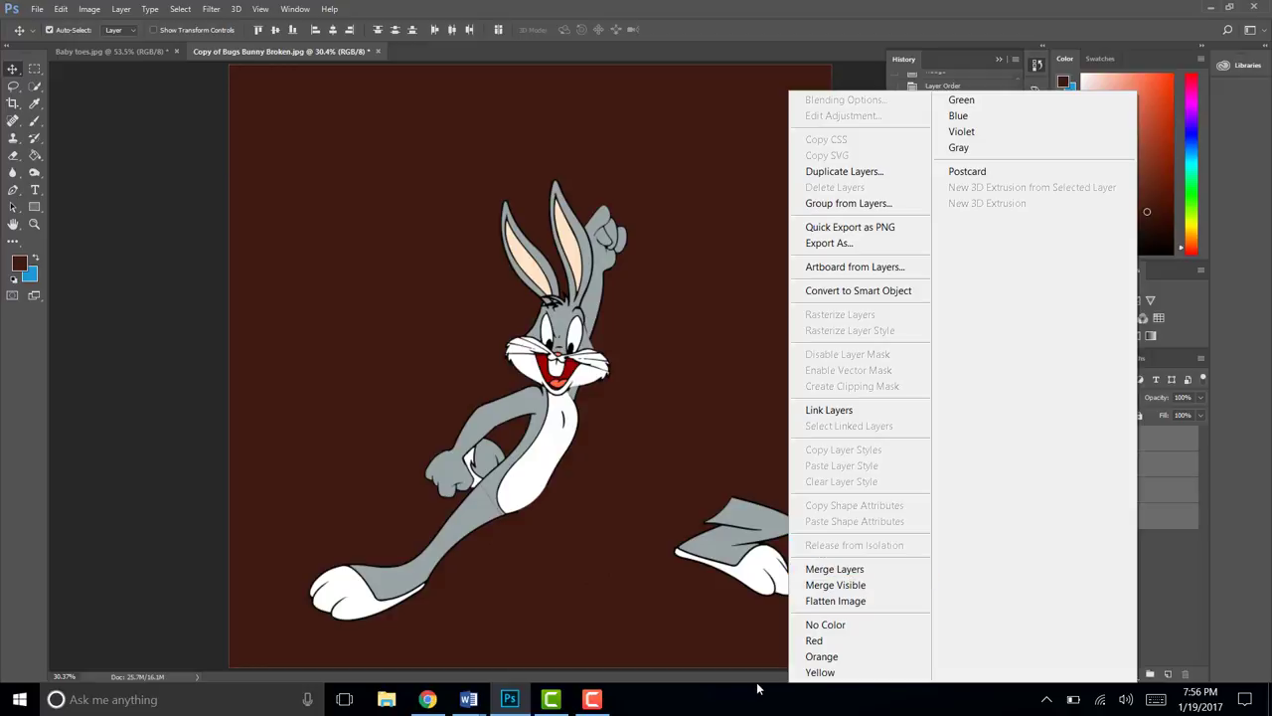
{"action": "left_click", "coordinate": [843, 571]}
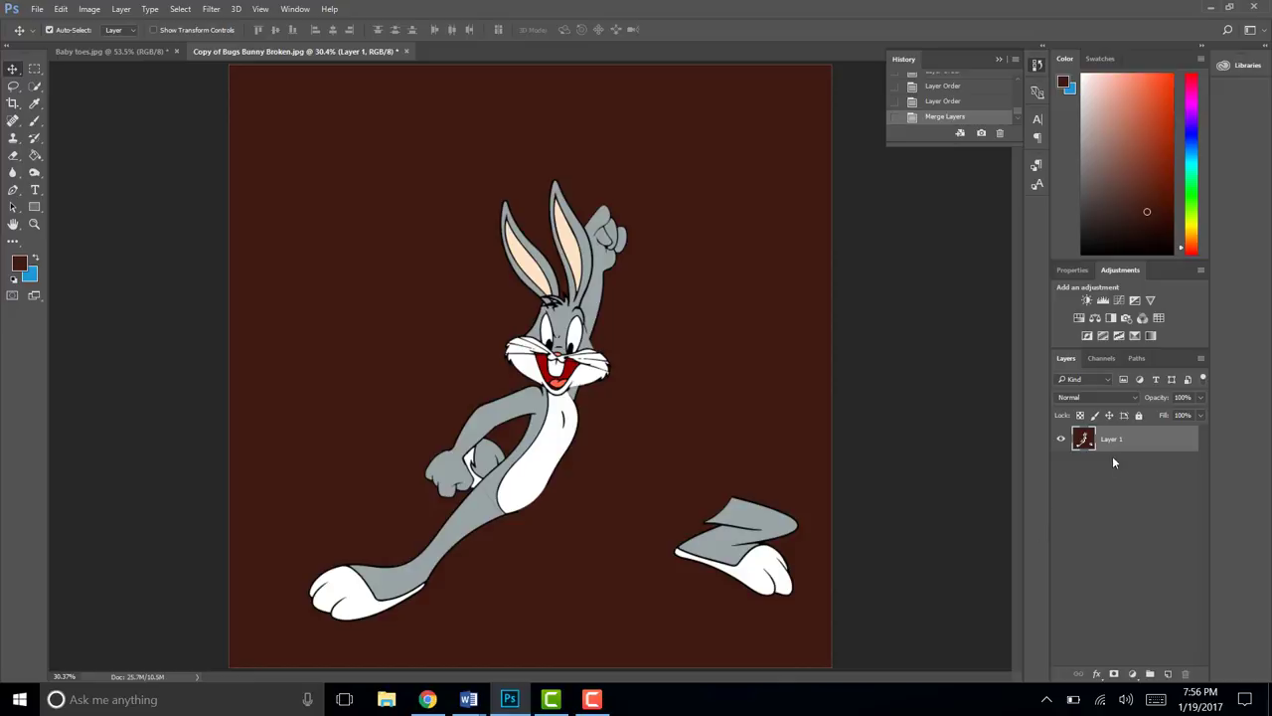
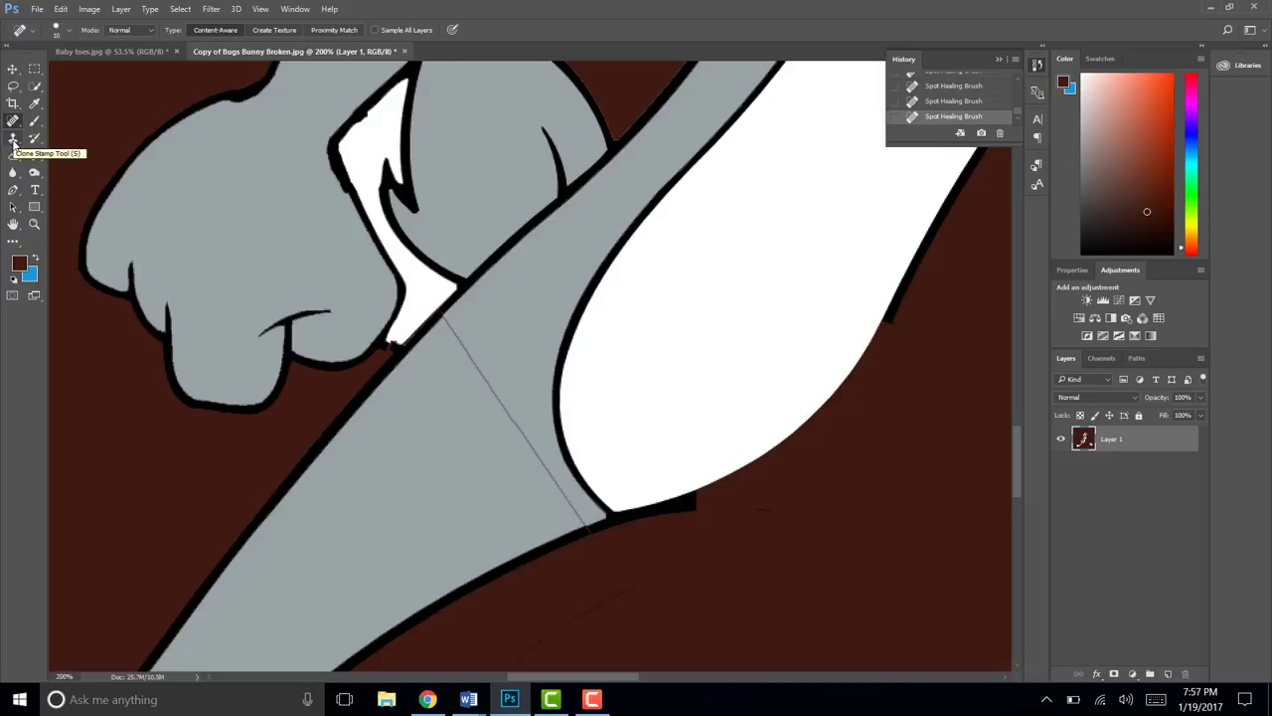
Clone clean grey fur over the lower part of the thin seam across the upper leg, using a 15 px Clone Stamp brush
{"action": "left_click", "coordinate": [13, 139]}
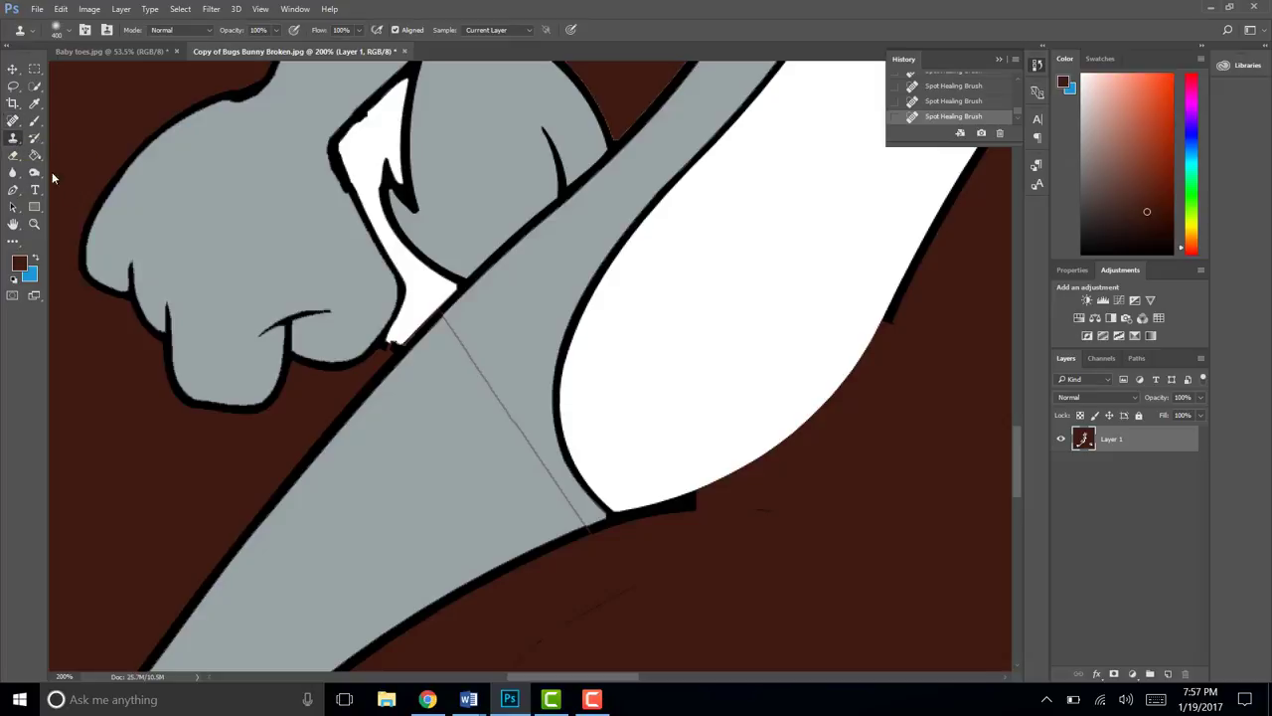
{"action": "key", "text": "bracketleft"}
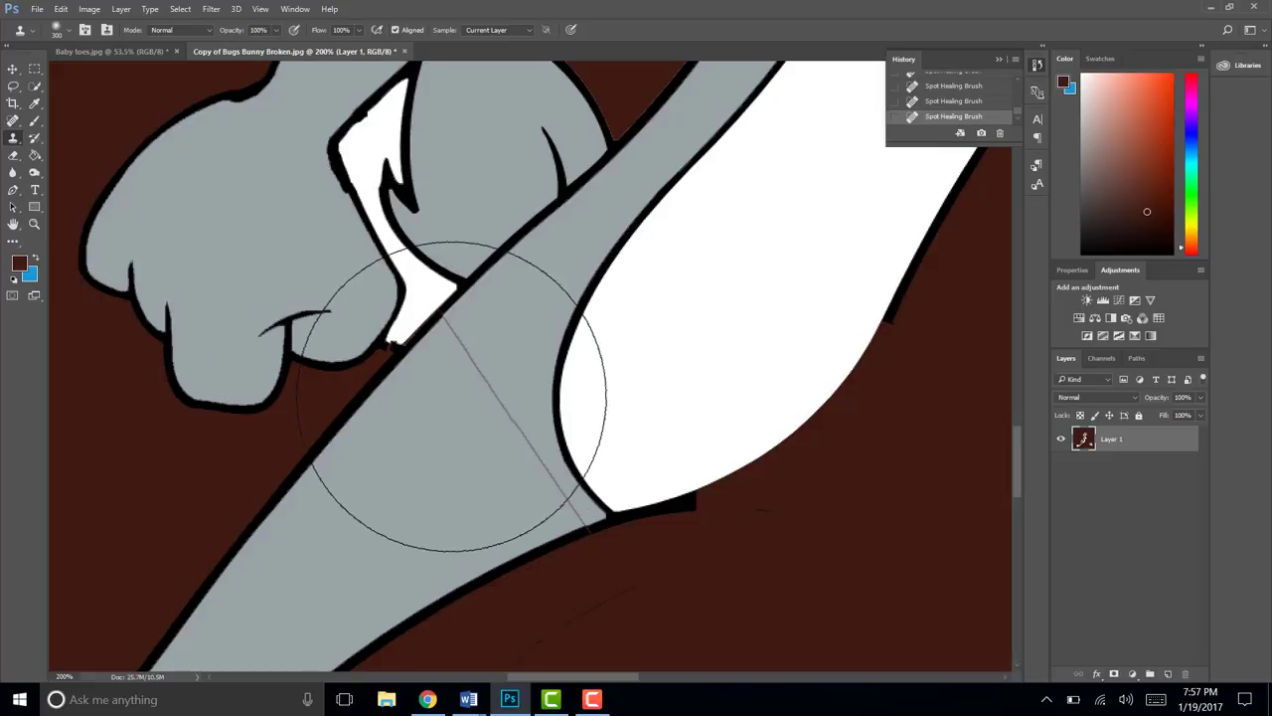
{"action": "key", "text": "bracketleft"}
{"action": "key", "text": "bracketleft"}
{"action": "key", "text": "bracketleft"}
{"action": "key", "text": "bracketleft"}
{"action": "key", "text": "bracketleft"}
{"action": "key", "text": "bracketleft"}
{"action": "key", "text": "bracketleft"}
{"action": "key", "text": "bracketleft"}
{"action": "key", "text": "bracketleft"}
{"action": "key", "text": "bracketleft"}
{"action": "key", "text": "bracketleft"}
{"action": "key", "text": "bracketleft"}
{"action": "key", "text": "bracketleft"}
{"action": "key", "text": "bracketleft"}
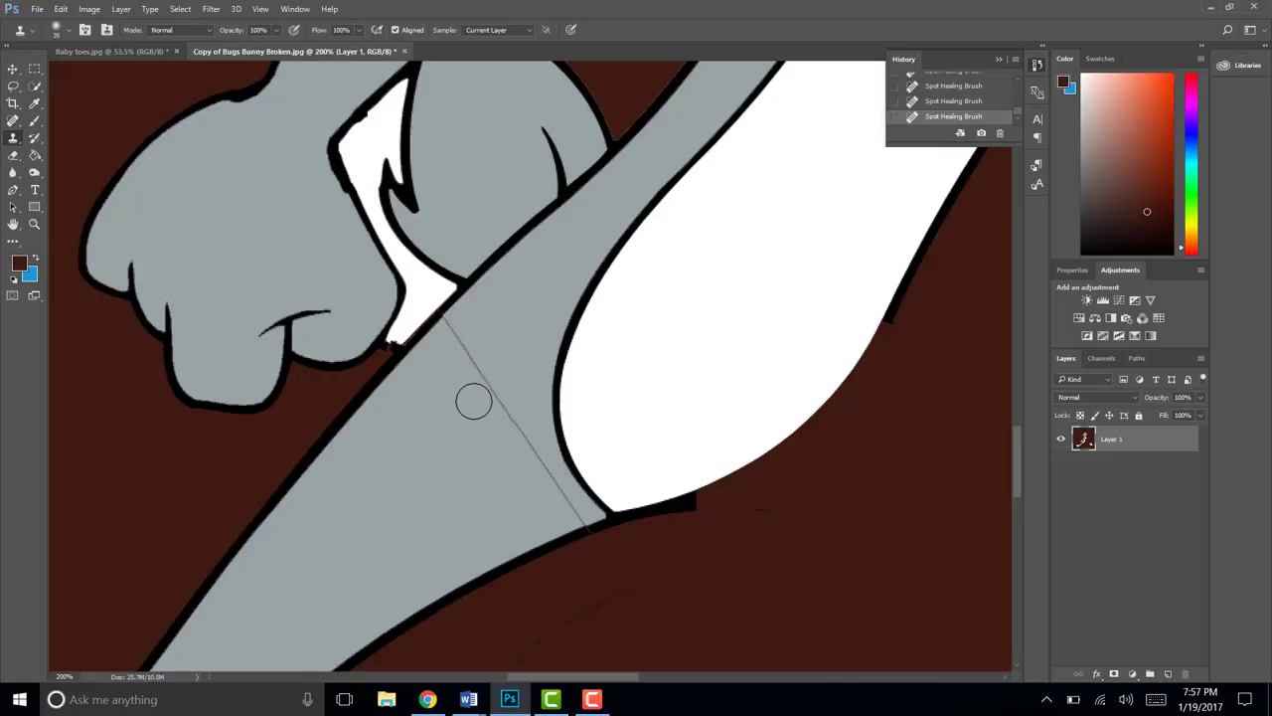
{"action": "key", "text": "bracketleft"}
{"action": "key", "text": "bracketleft"}
{"action": "key", "text": "bracketleft"}
{"action": "key", "text": "bracketleft"}
{"action": "left_click", "coordinate": [487, 384]}
{"action": "mouse_move", "coordinate": [491, 386]}
{"action": "left_mouse_down"}
{"action": "mouse_move", "coordinate": [508, 412]}
{"action": "mouse_move", "coordinate": [494, 392]}
{"action": "mouse_move", "coordinate": [574, 503]}
{"action": "left_mouse_up"}
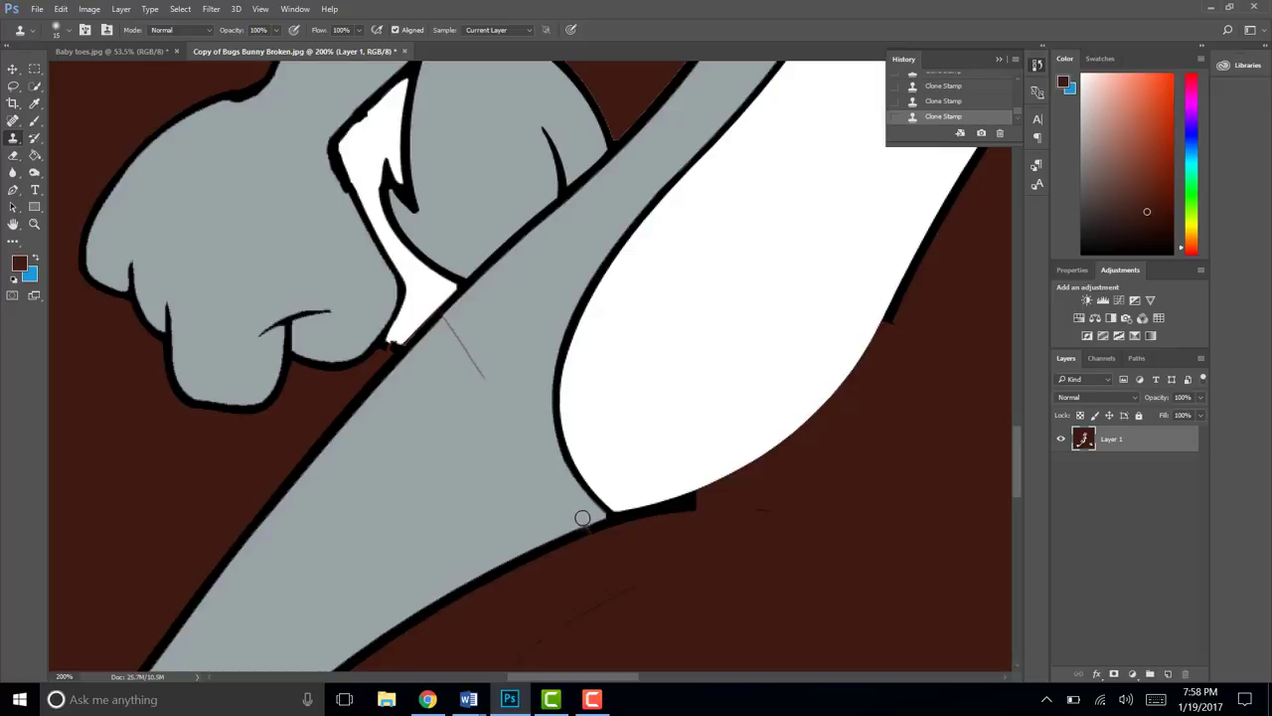
Sample clean grey fur beside the leg seam, clone out its remaining upper part, and touch up the seam area
{"action": "left_click", "coordinate": [459, 388], "text": "alt"}
{"action": "left_click_drag", "start_coordinate": [488, 375], "coordinate": [454, 332]}
{"action": "left_click", "coordinate": [432, 461]}
{"action": "key", "text": "ctrl+plus"}
{"action": "scroll", "coordinate": [617, 500], "scroll_direction": "down", "scroll_amount": 5}
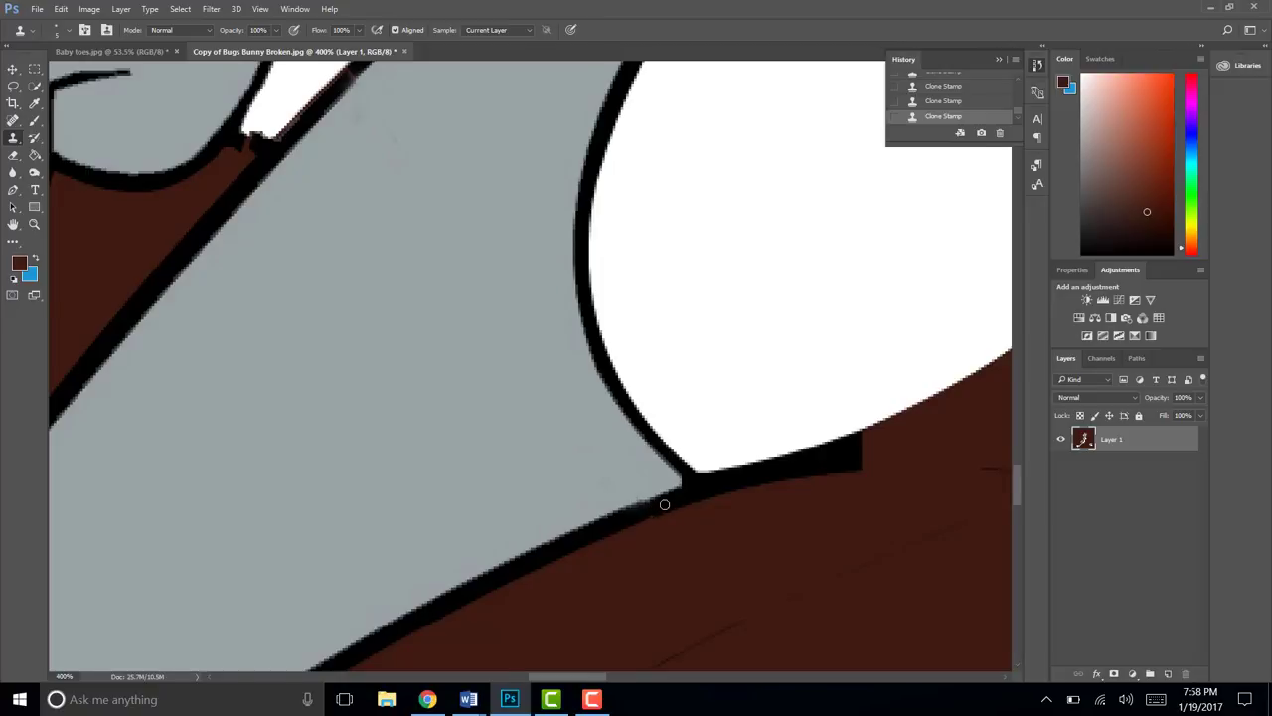
{"action": "key", "text": "ctrl+0"}
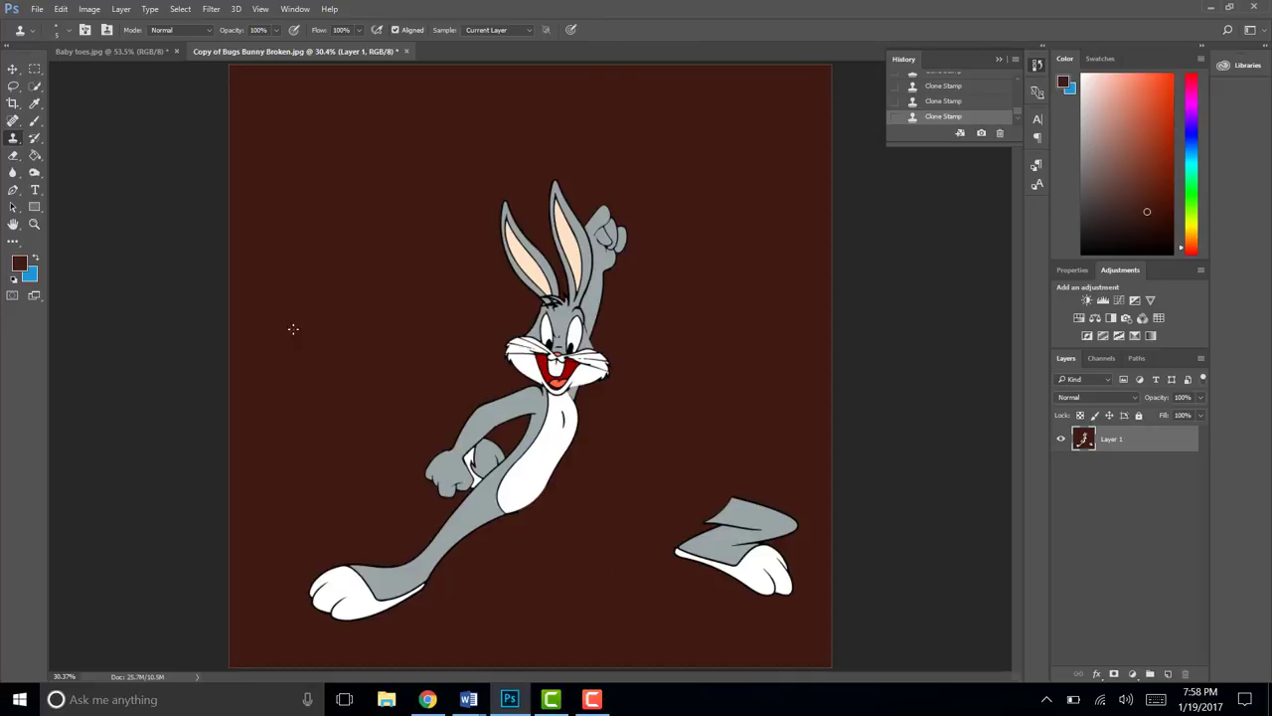
Start saving the image under Save As and browse to This PC for the destination
{"action": "left_click", "coordinate": [38, 9]}
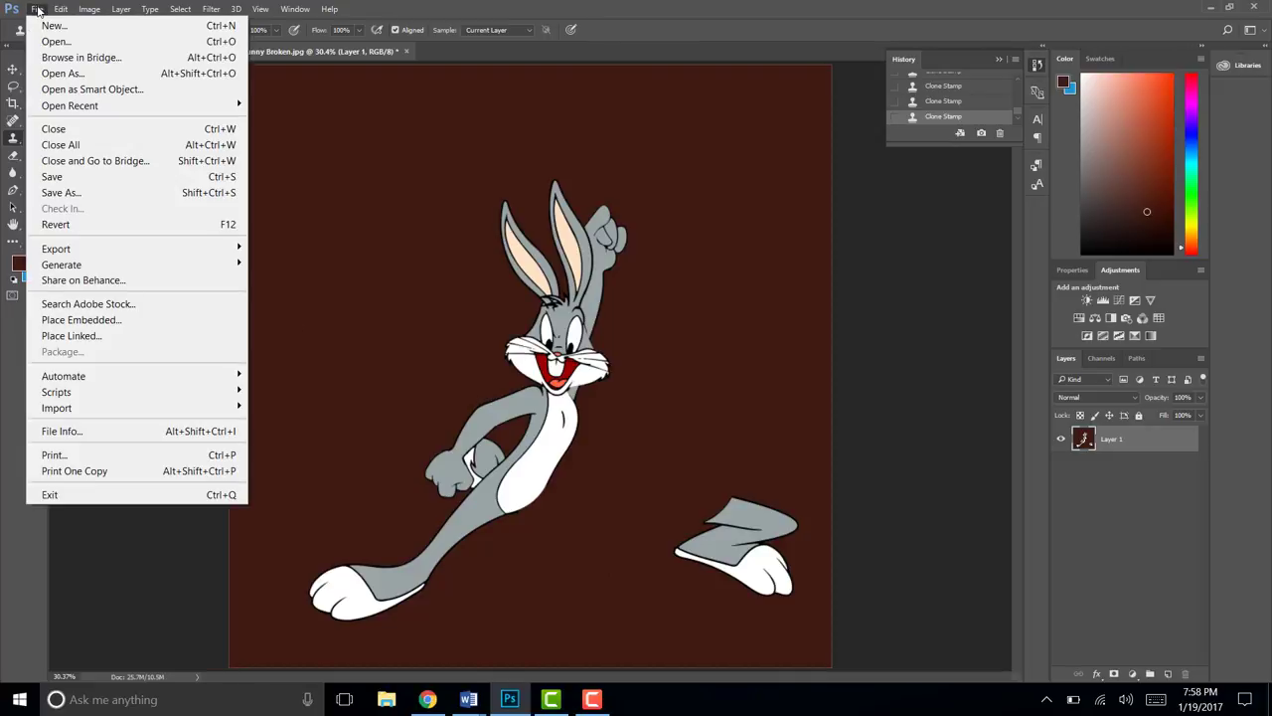
{"action": "left_click", "coordinate": [75, 192]}
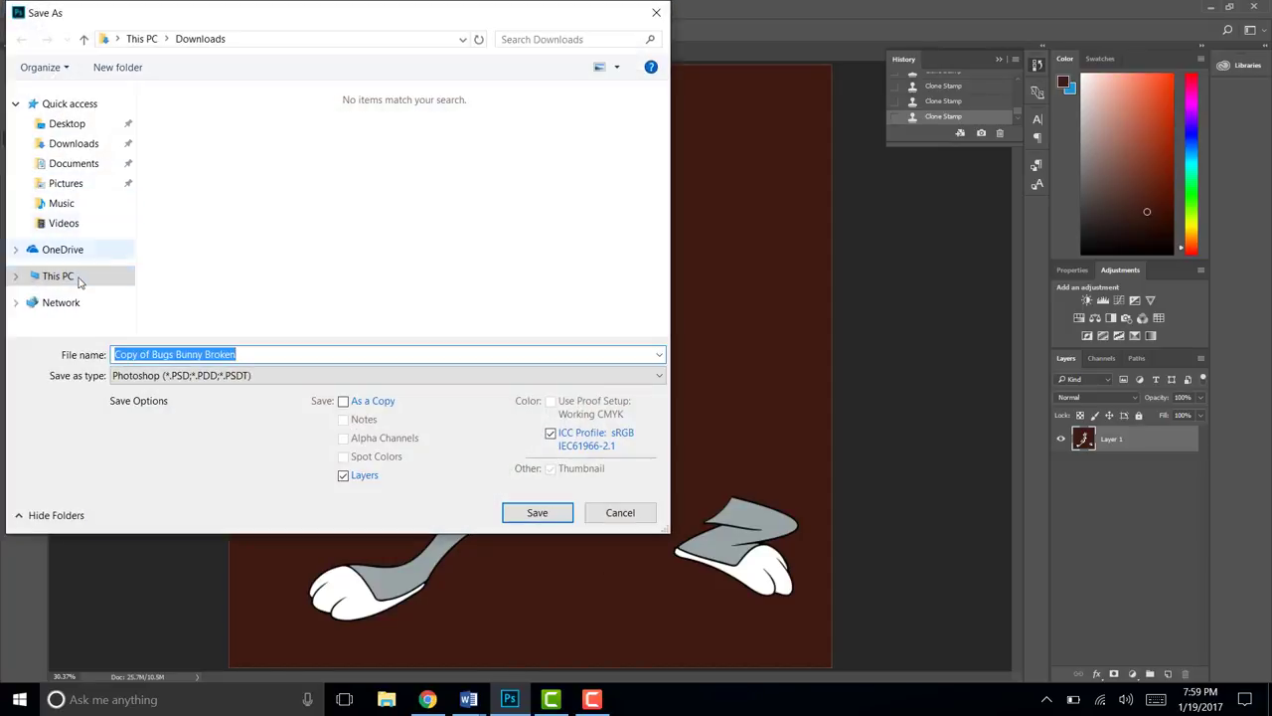
{"action": "left_click", "coordinate": [58, 278]}
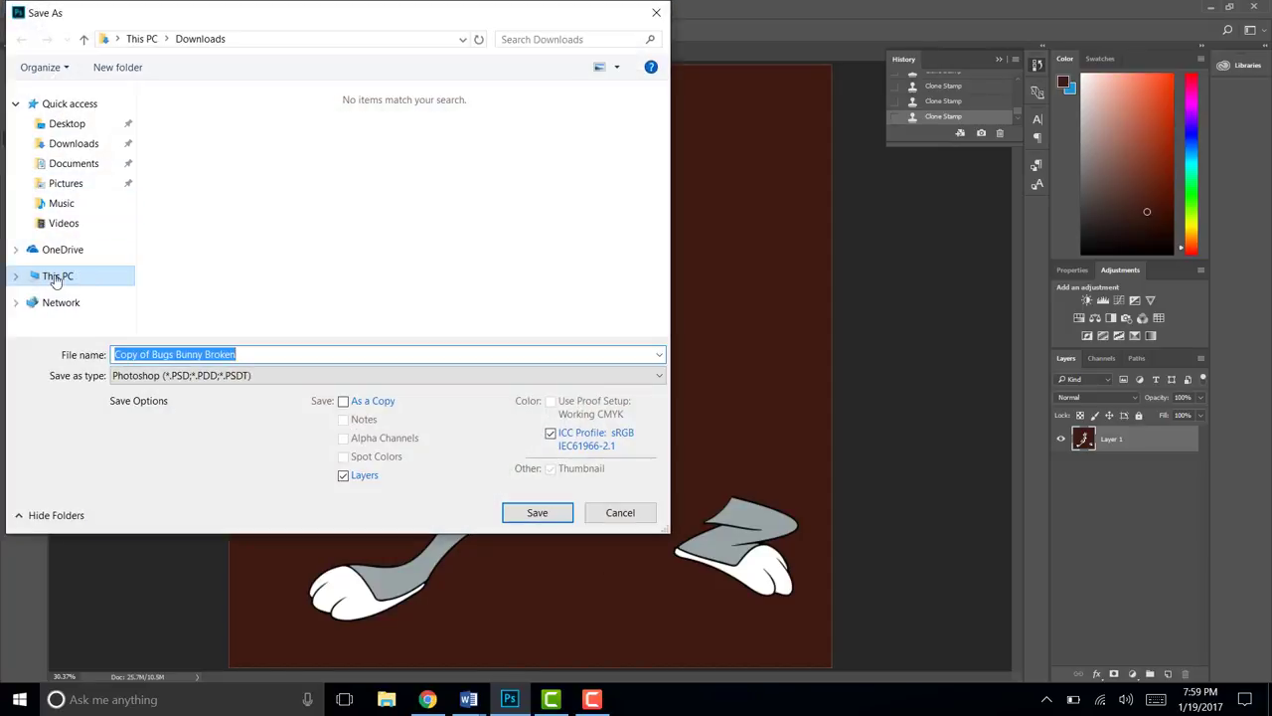